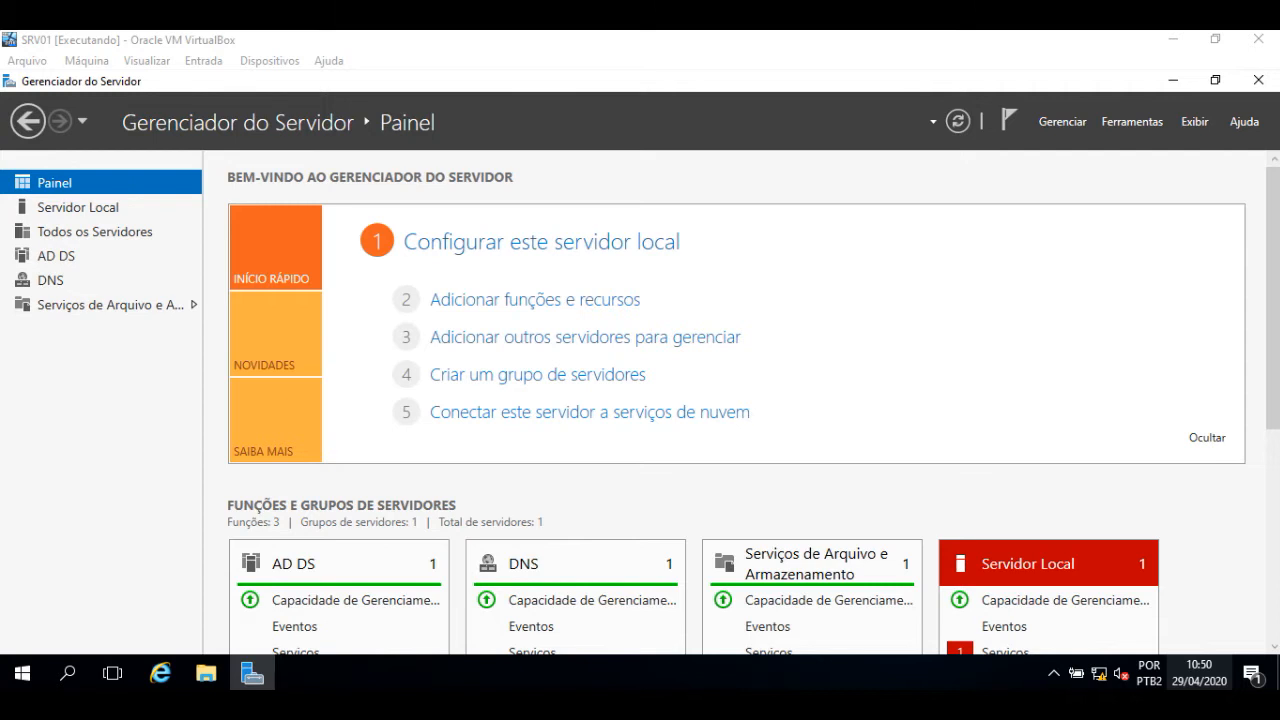
- Launch Usuários e Computadores do Active Directory from Server Manager's Ferramentas menu
{"action": "left_click", "coordinate": [1123, 127]}
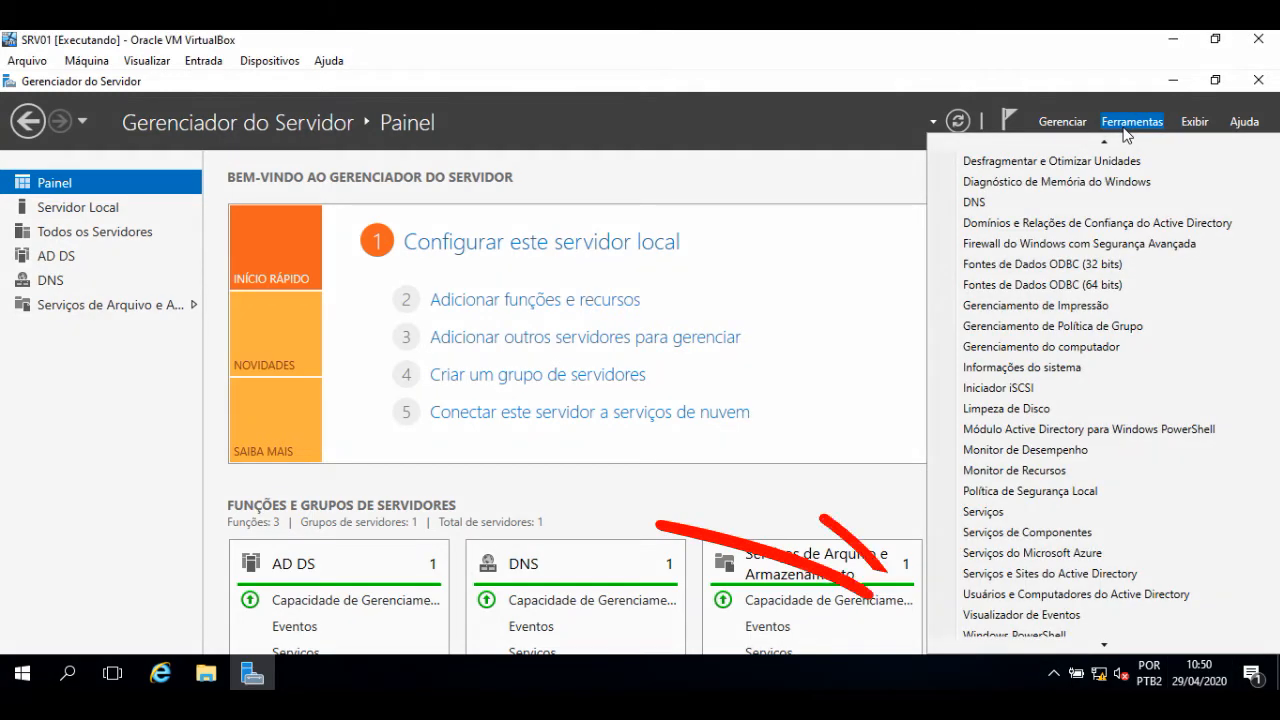
{"action": "scroll", "coordinate": [1070, 262], "scroll_direction": "up", "scroll_amount": 1}
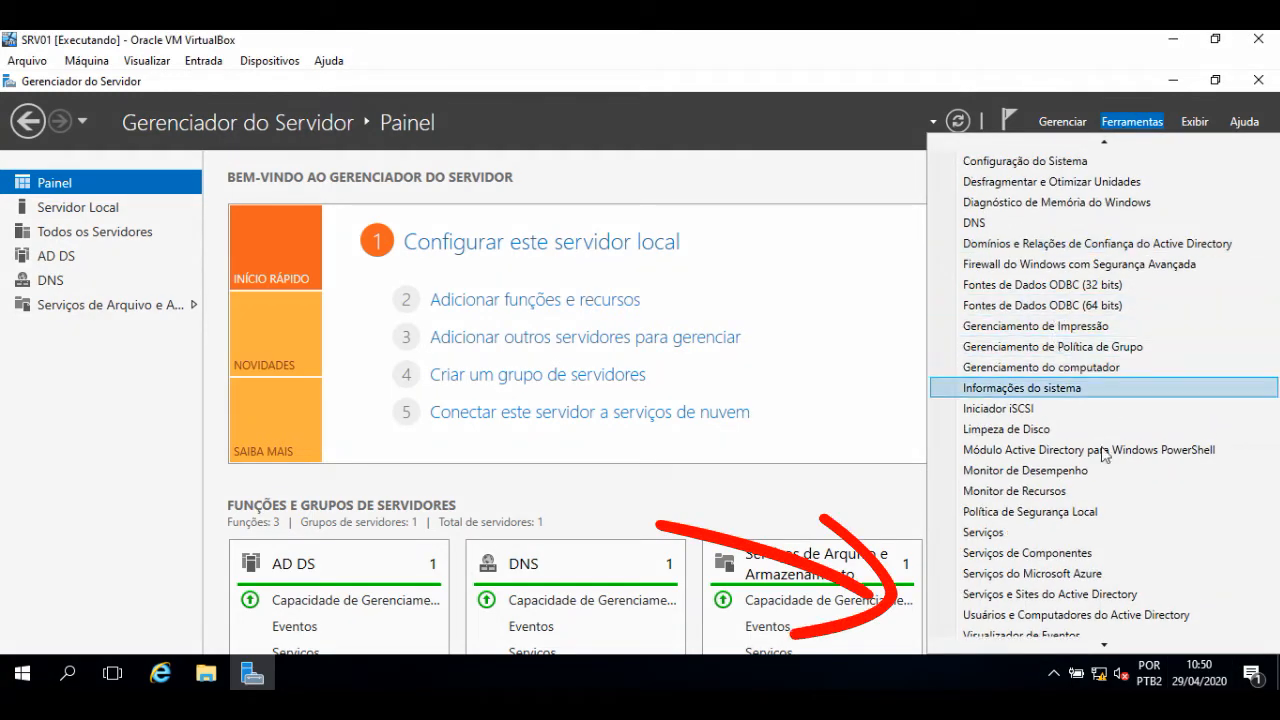
{"action": "left_click", "coordinate": [1026, 617]}
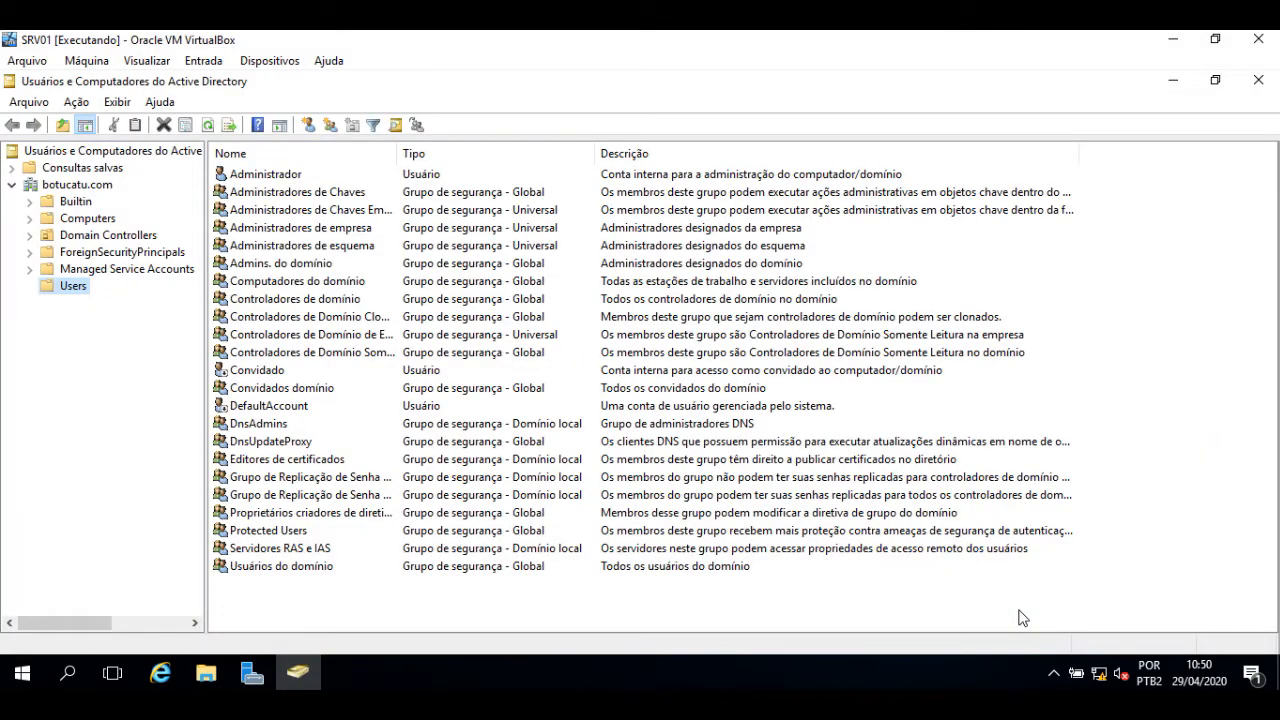
- Browse botucatu.com's Builtin, Domain Controllers and Computers containers, then open PC01's properties
{"action": "left_click", "coordinate": [80, 185]}
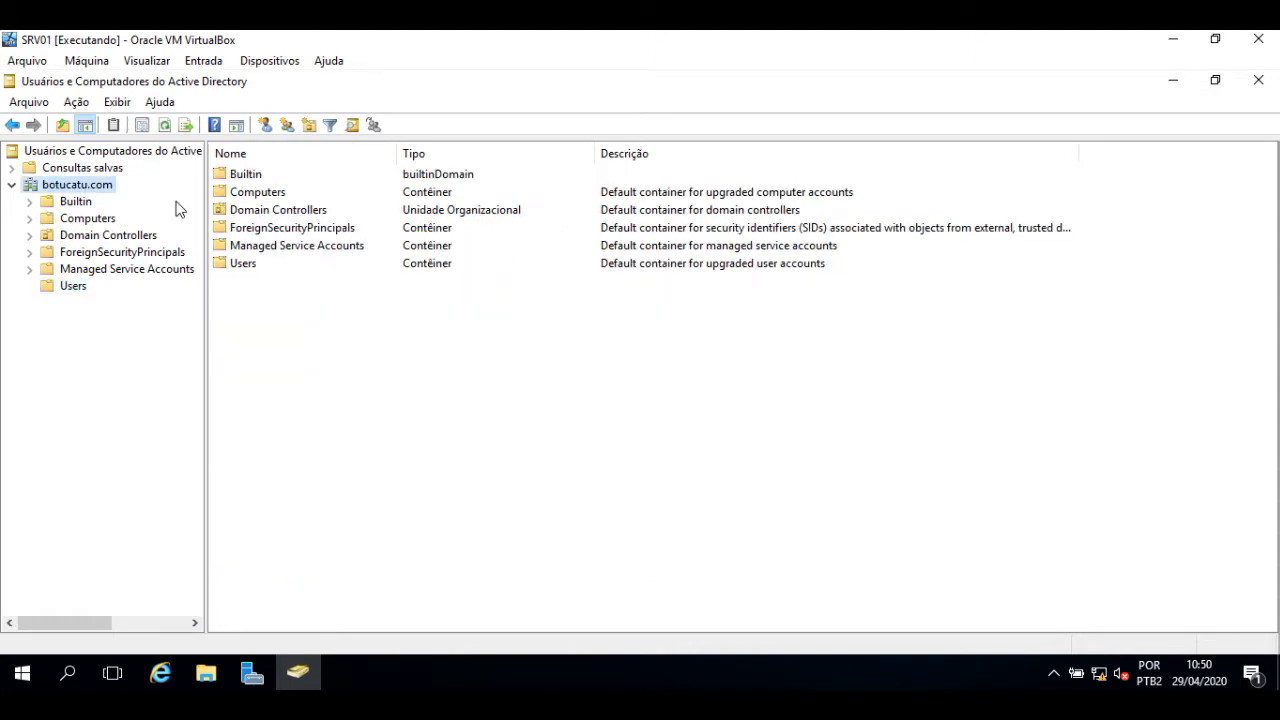
{"action": "left_click", "coordinate": [76, 204]}
{"action": "left_click", "coordinate": [99, 236]}
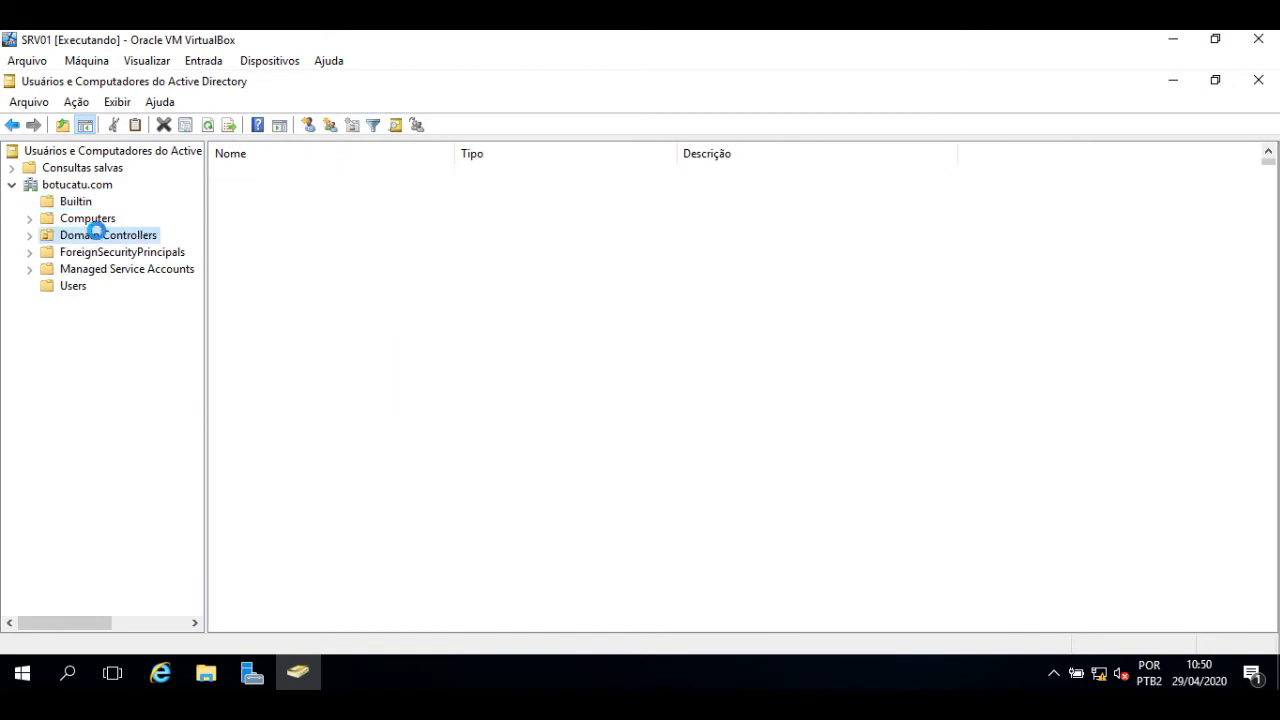
{"action": "left_click", "coordinate": [91, 220]}
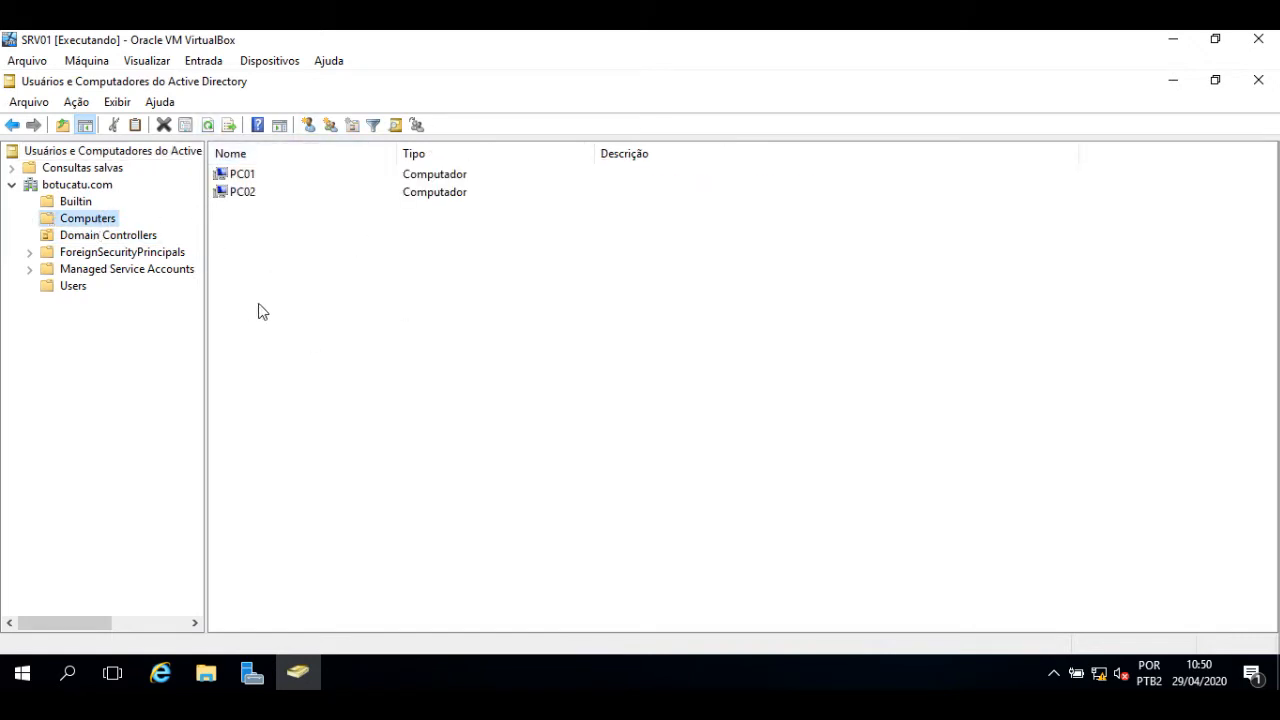
{"action": "left_click", "coordinate": [243, 178]}
{"action": "double_click", "coordinate": [243, 178]}
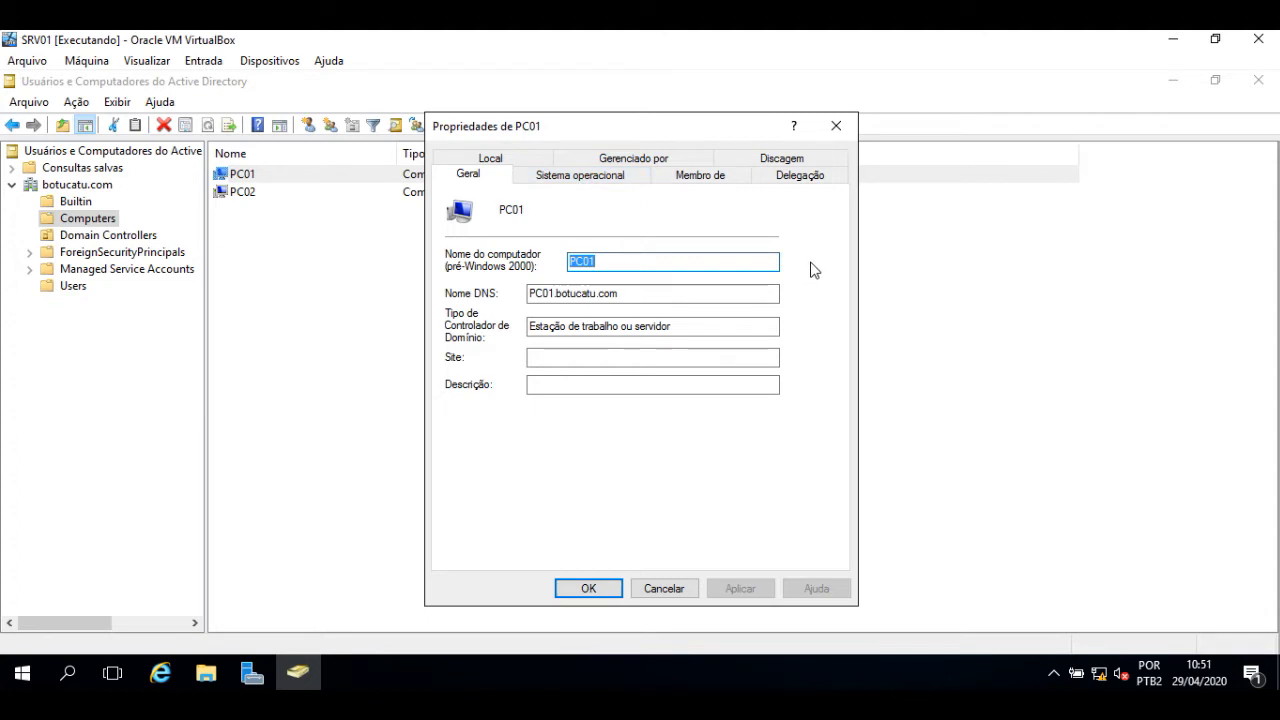
- Review PC01's Sistema operacional and Membro de tabs, then display the Domain Controllers container
{"action": "left_click", "coordinate": [605, 180]}
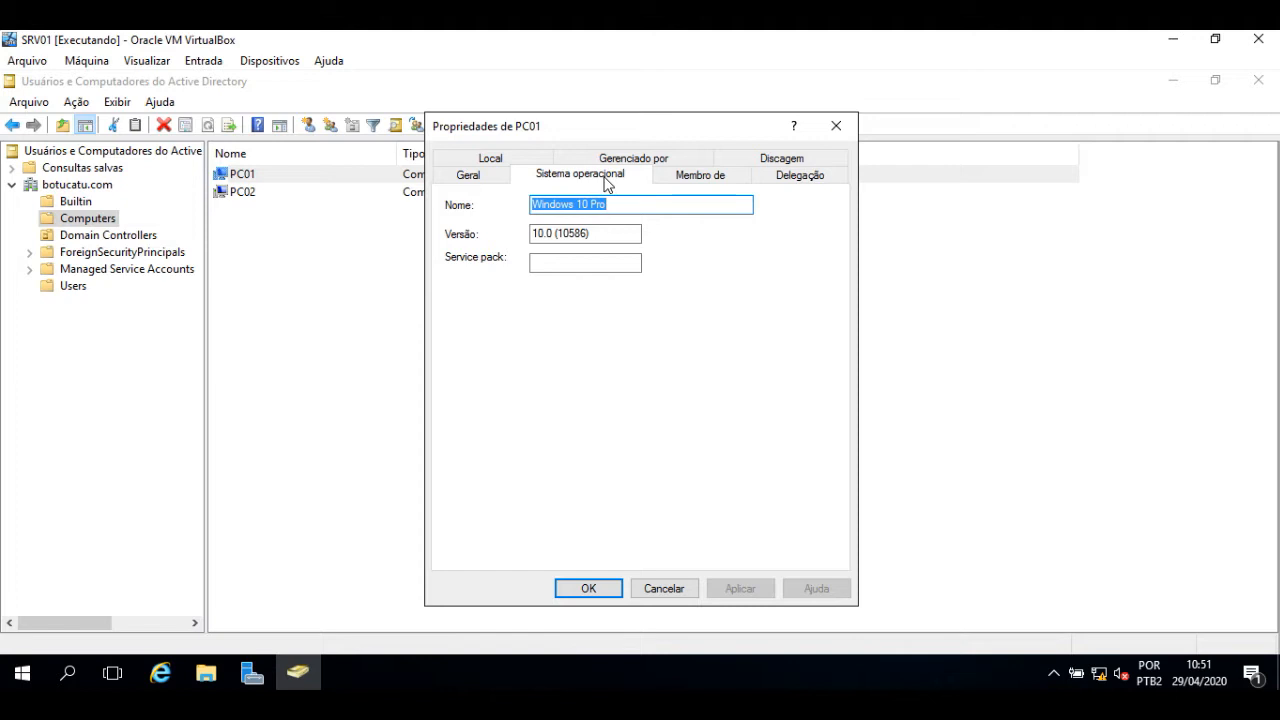
{"action": "left_click", "coordinate": [706, 181]}
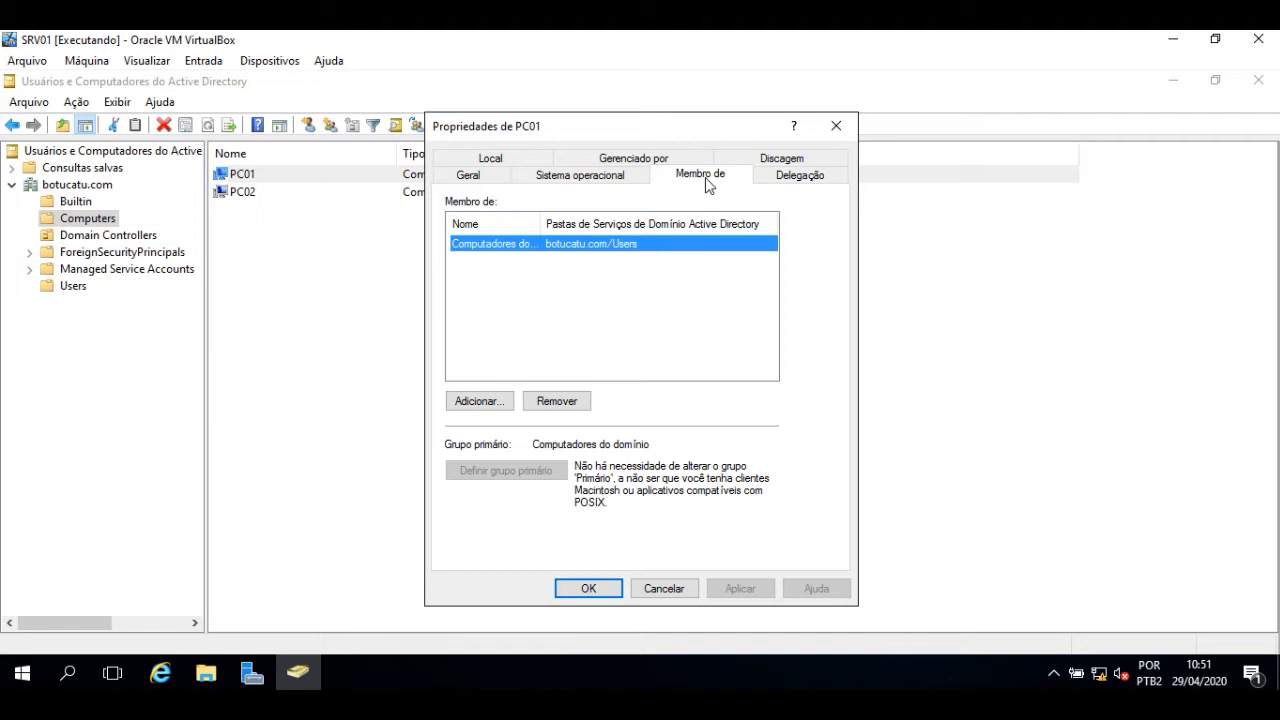
{"action": "key", "text": "Escape"}
{"action": "left_click", "coordinate": [128, 238]}
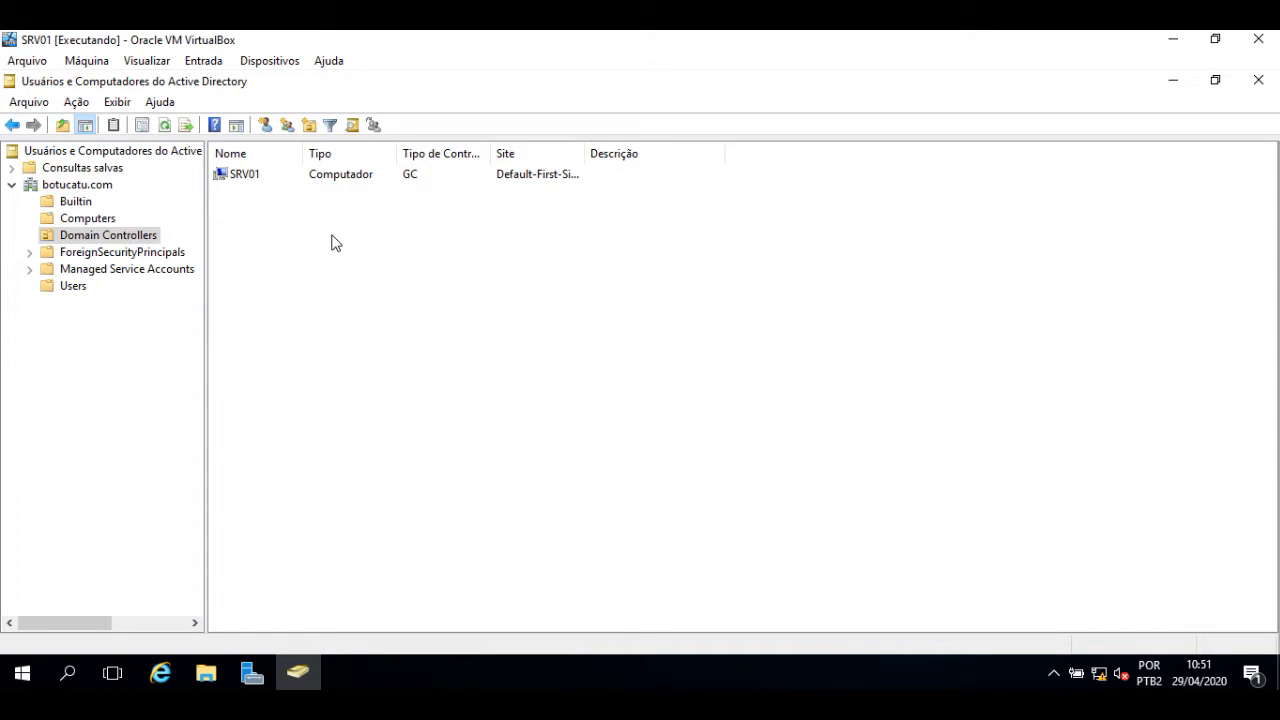
- Browse the Users container, autofit its Nome column to show full names, then list Builtin
{"action": "left_click", "coordinate": [136, 256]}
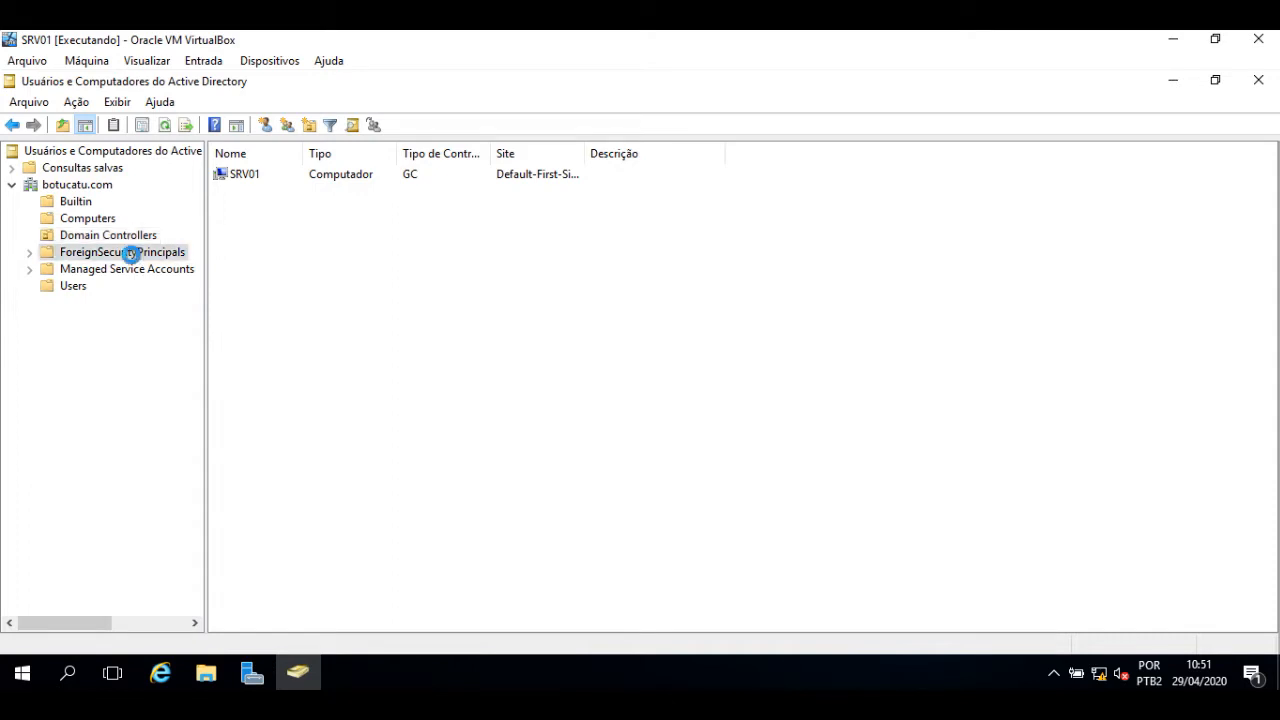
{"action": "left_click", "coordinate": [140, 270]}
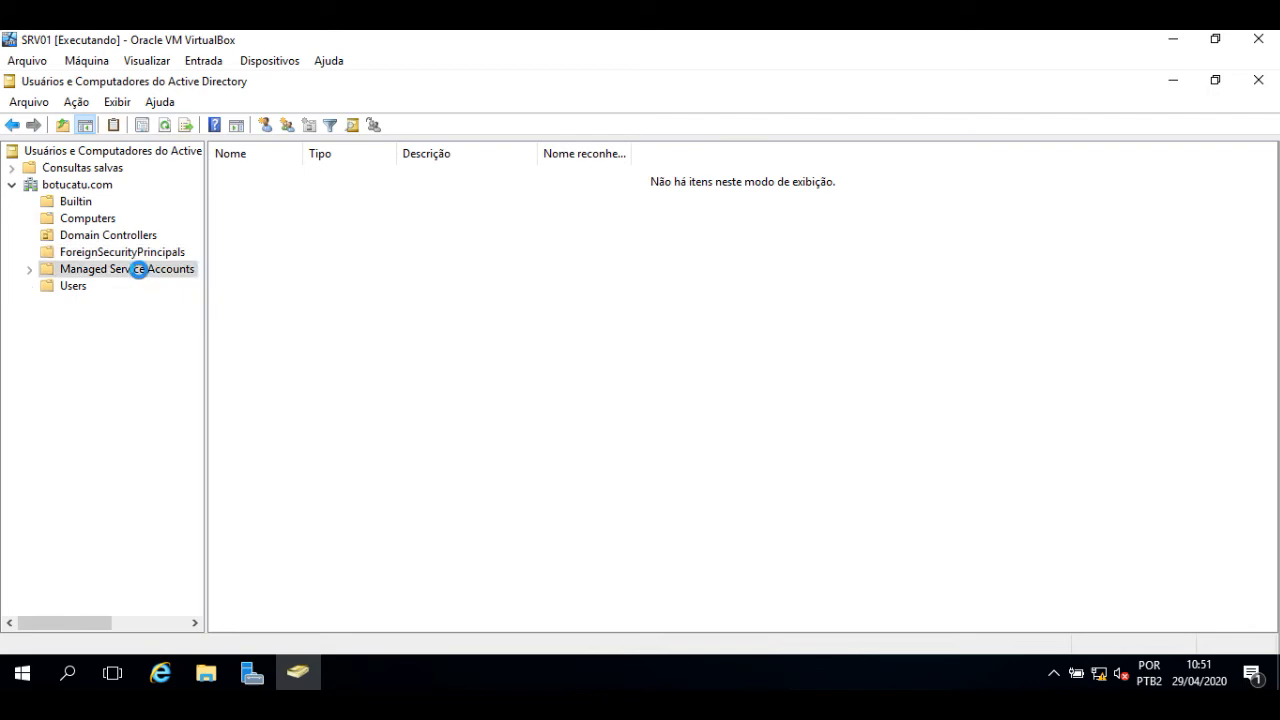
{"action": "left_click", "coordinate": [72, 290]}
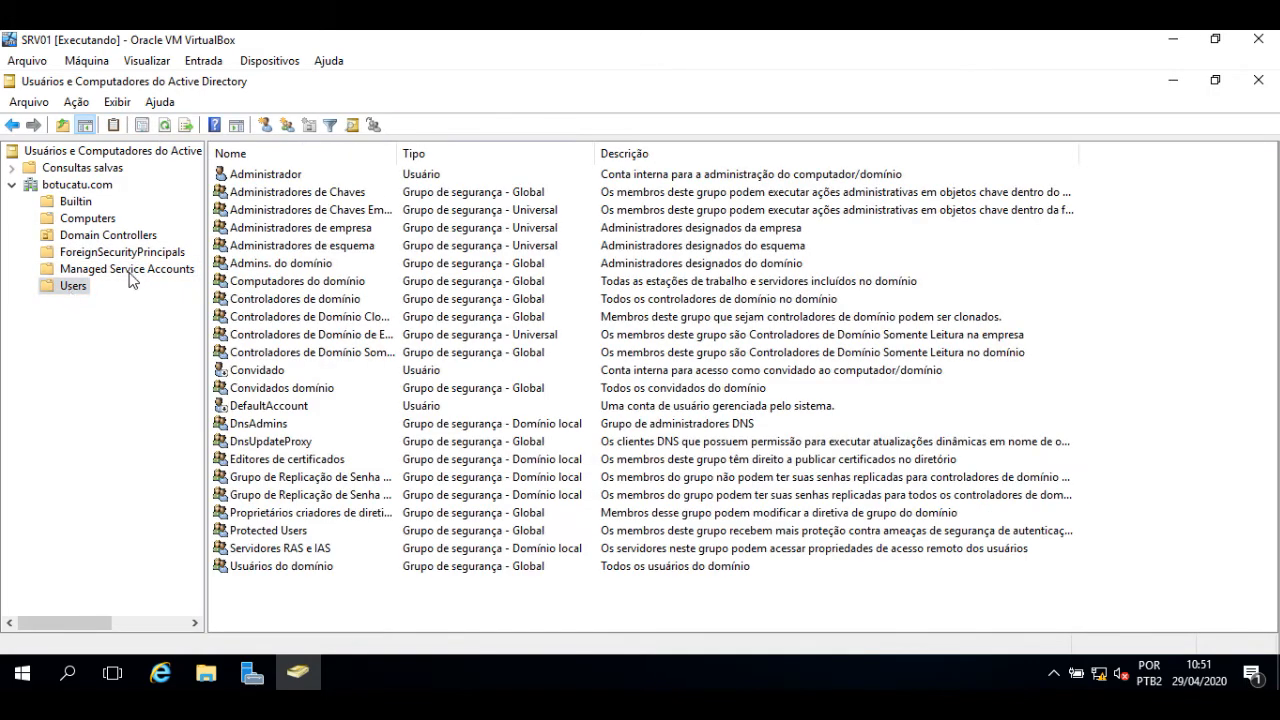
{"action": "left_click", "coordinate": [272, 177]}
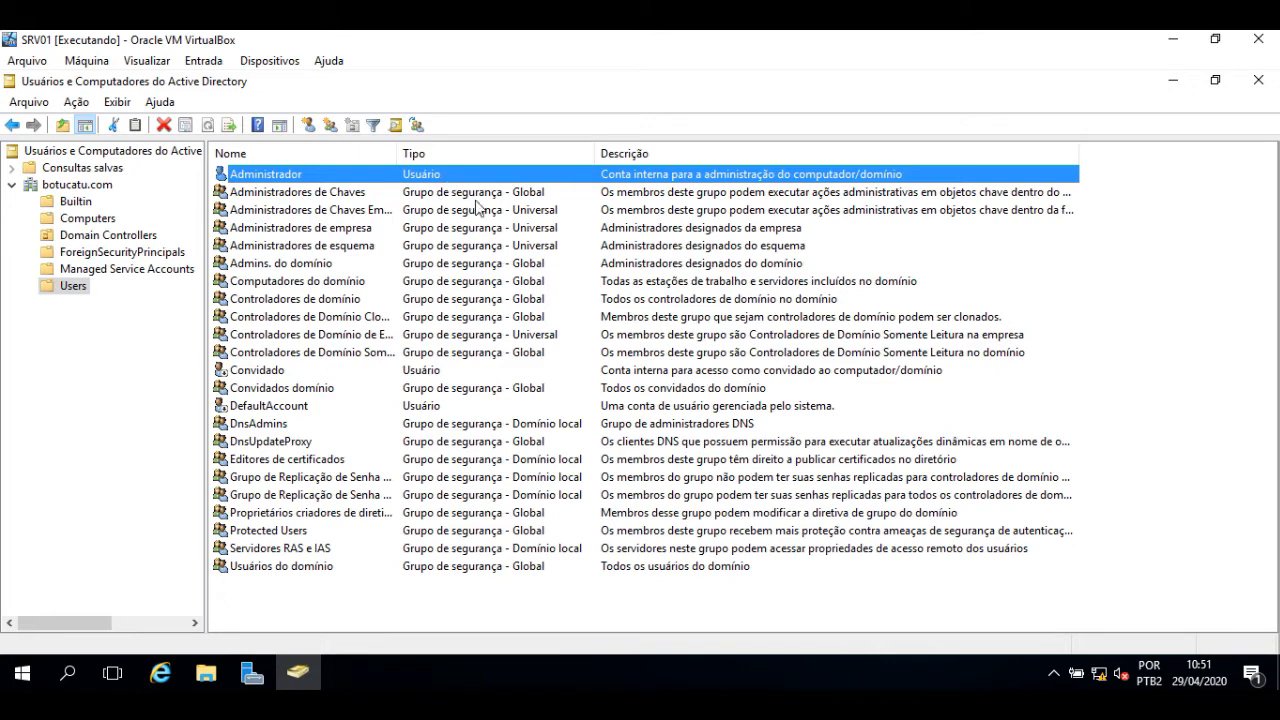
{"action": "left_click", "coordinate": [323, 196]}
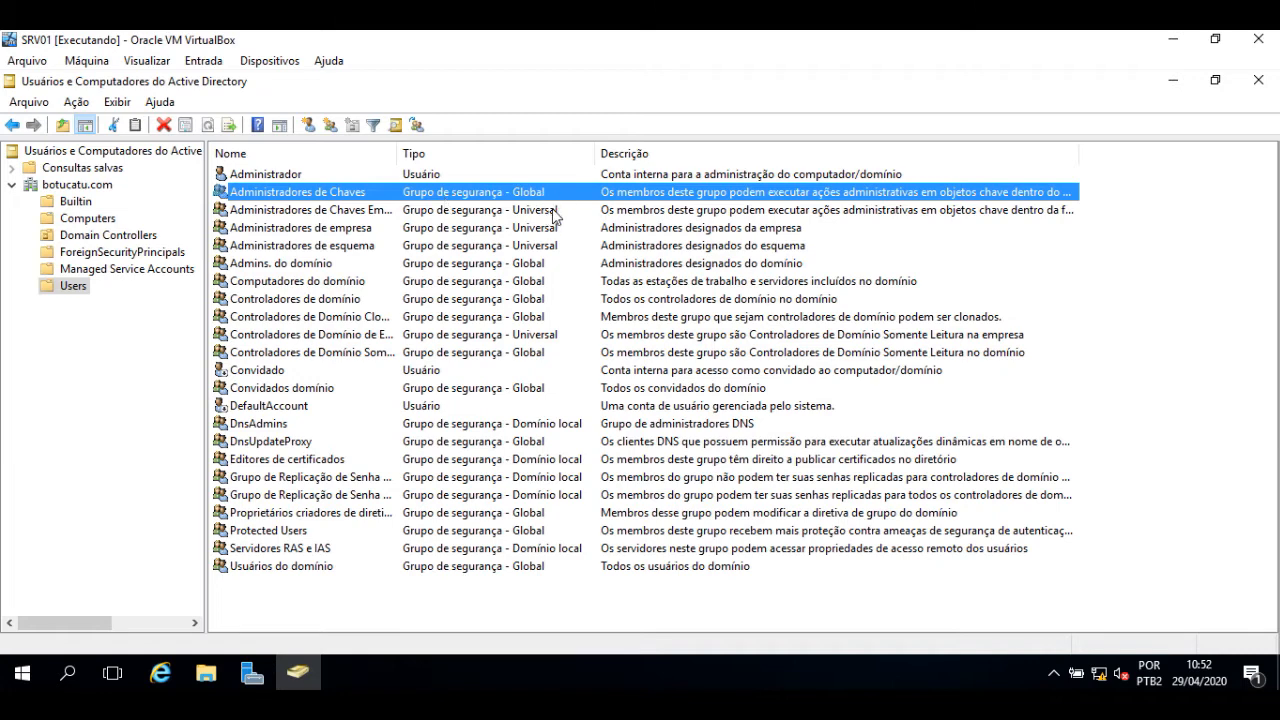
{"action": "left_click", "coordinate": [300, 233]}
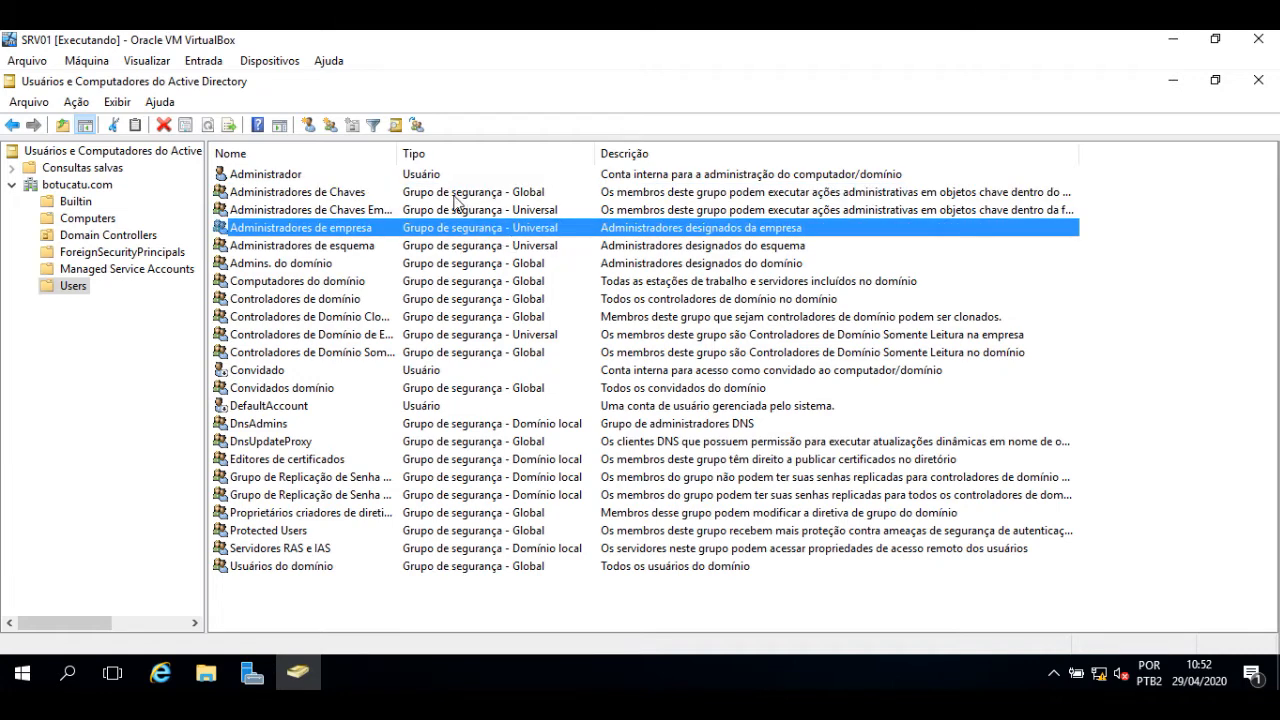
{"action": "double_click", "coordinate": [398, 152]}
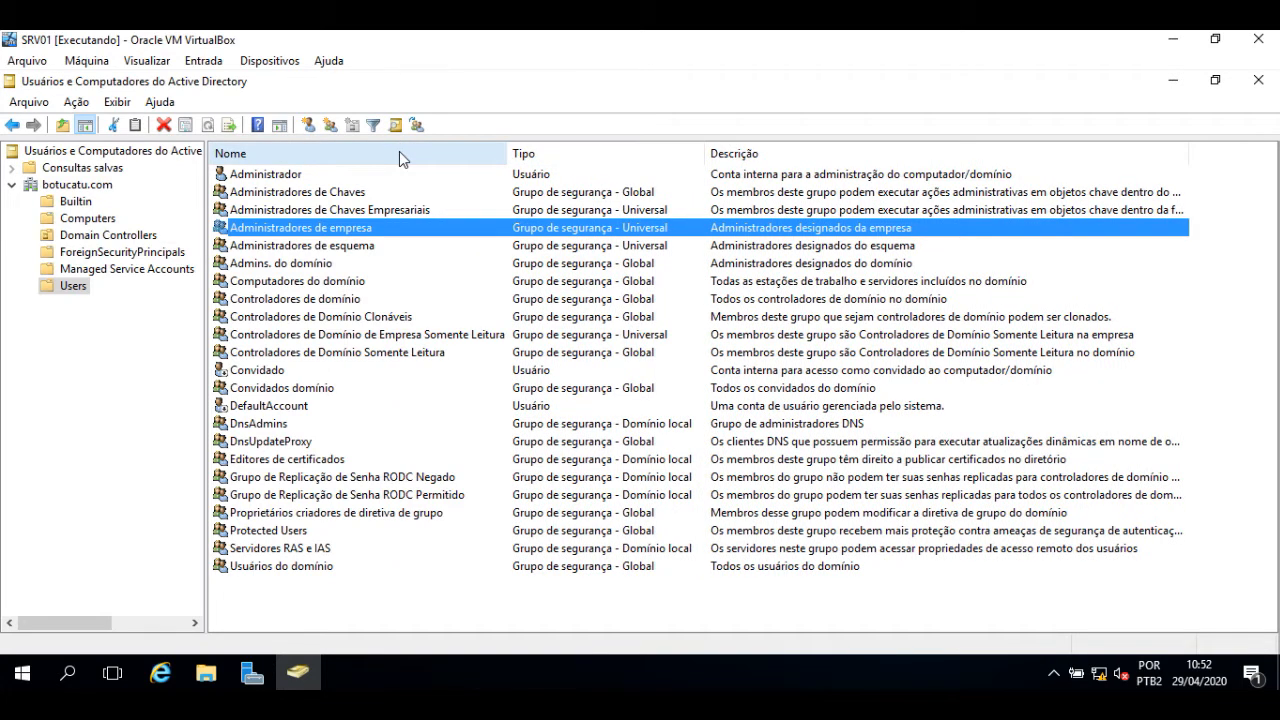
{"action": "left_click", "coordinate": [75, 201]}
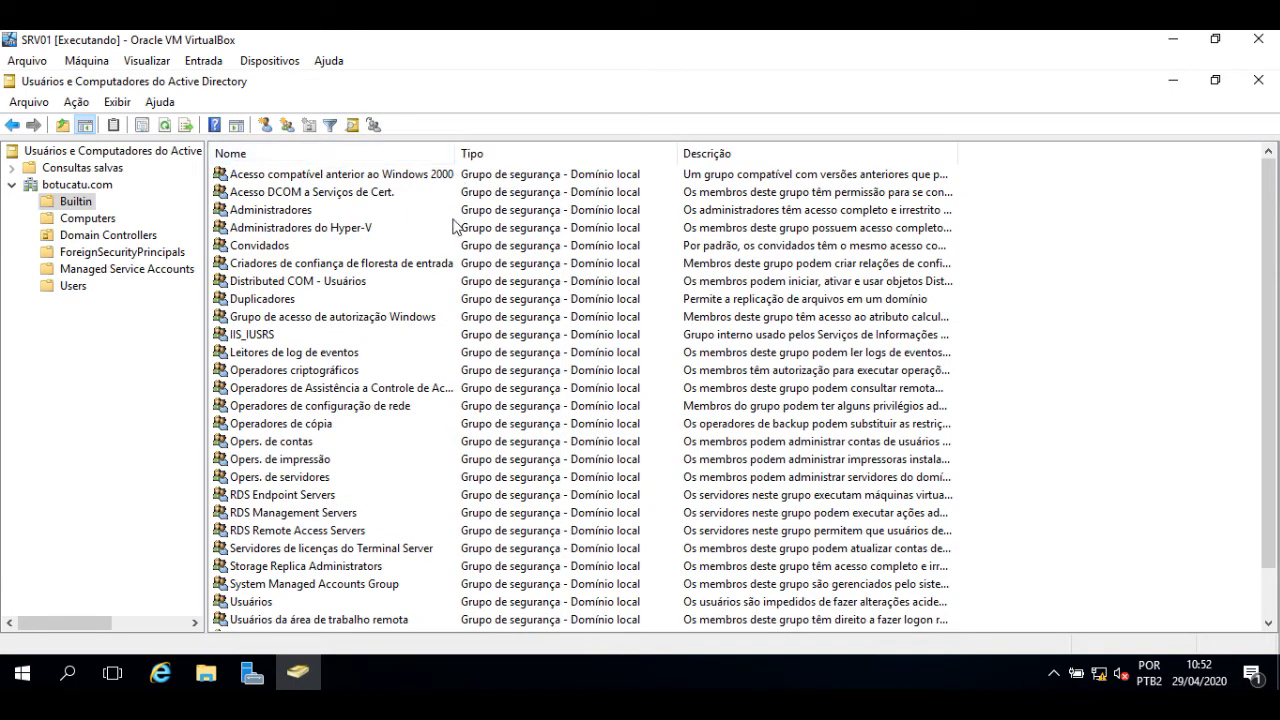
- Autofit the Builtin Descrição column and review groups like Opers. de impressão and Administradores
{"action": "left_click", "coordinate": [278, 460]}
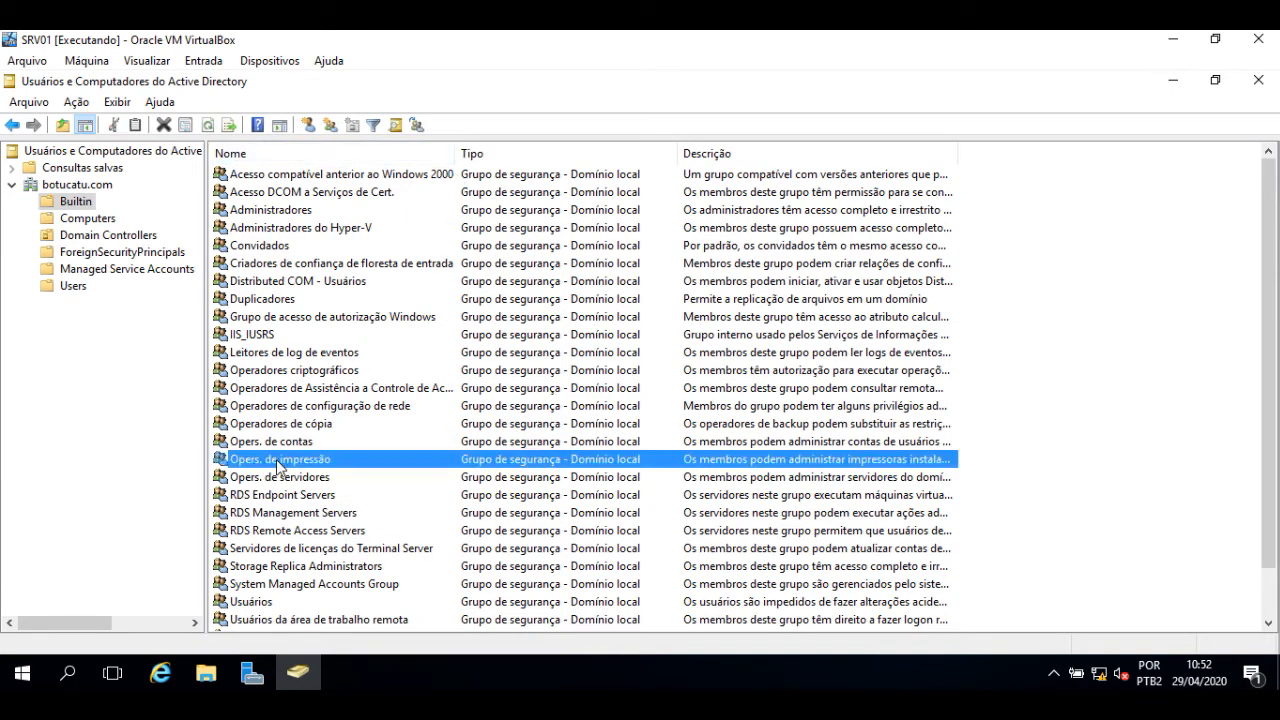
{"action": "double_click", "coordinate": [958, 151]}
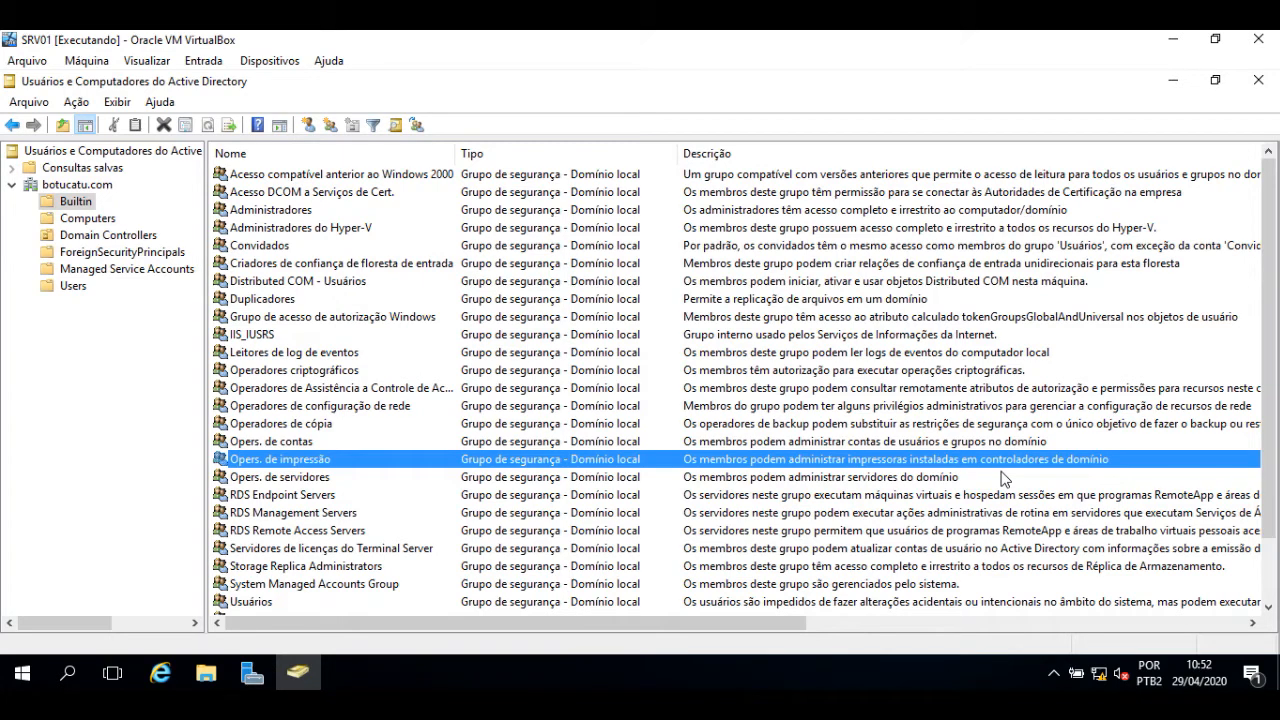
{"action": "left_click", "coordinate": [284, 428]}
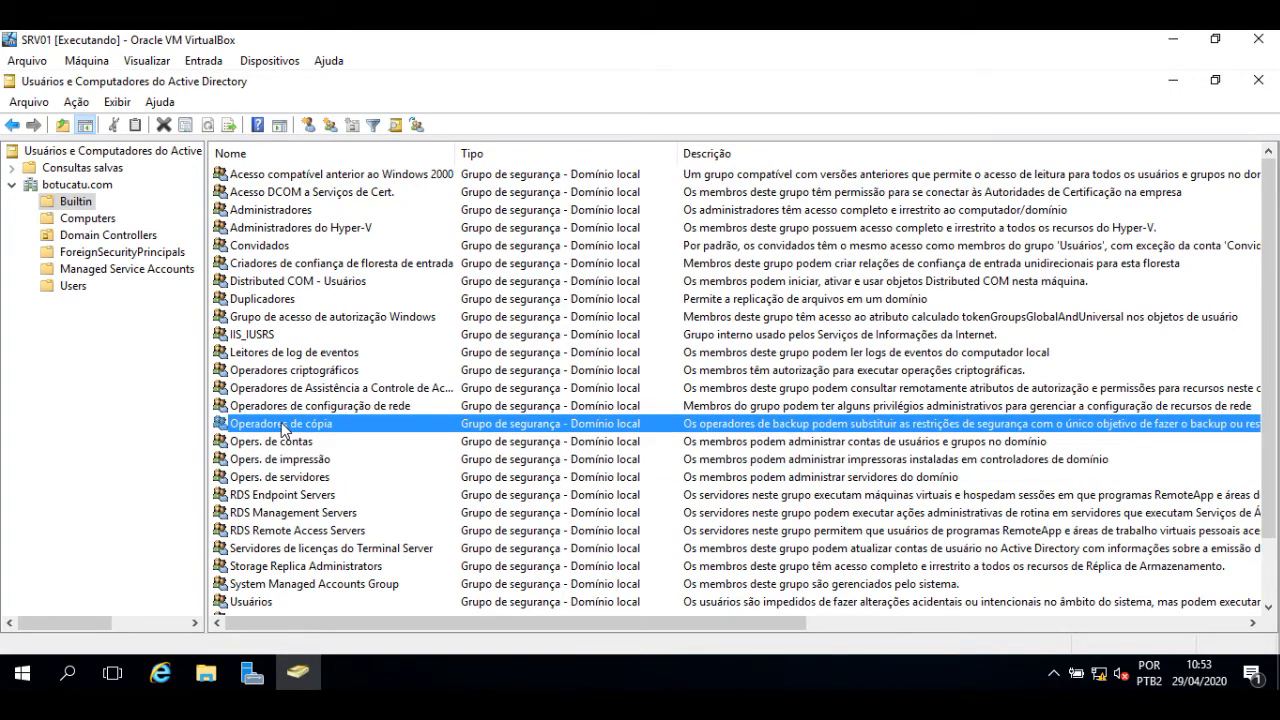
{"action": "left_click", "coordinate": [265, 213]}
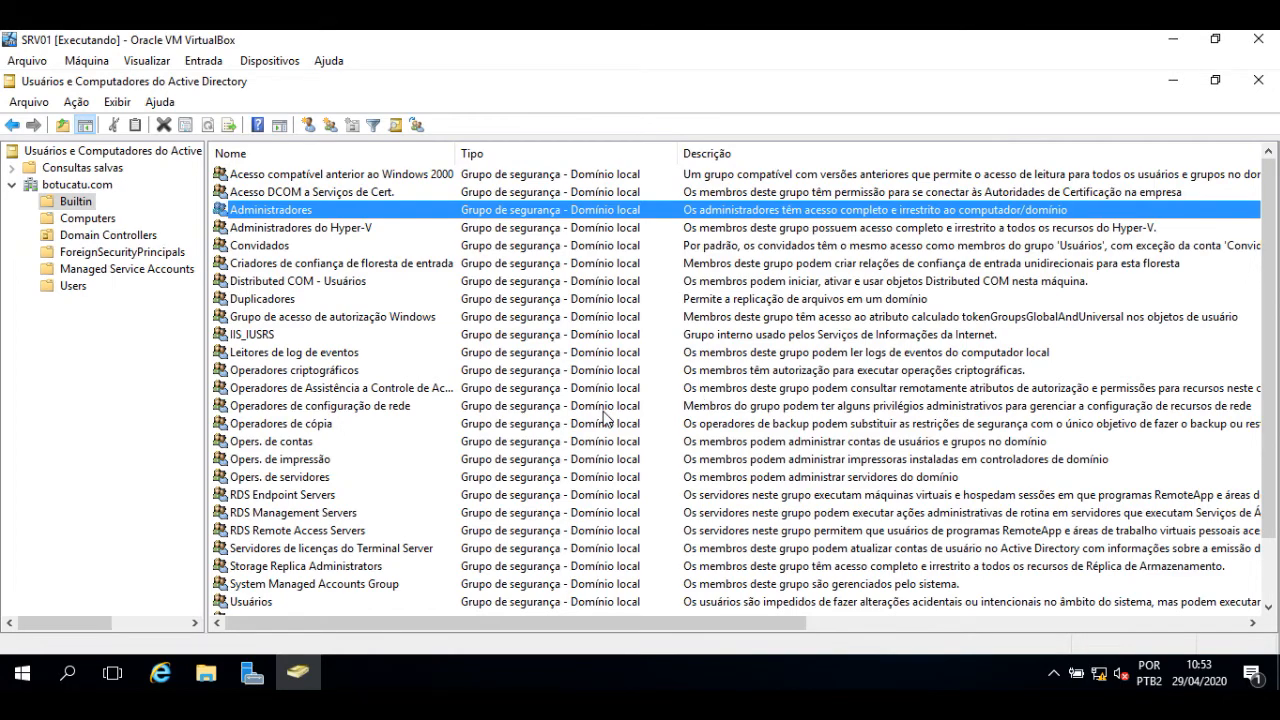
{"action": "scroll", "coordinate": [608, 420], "scroll_direction": "down", "scroll_amount": 2}
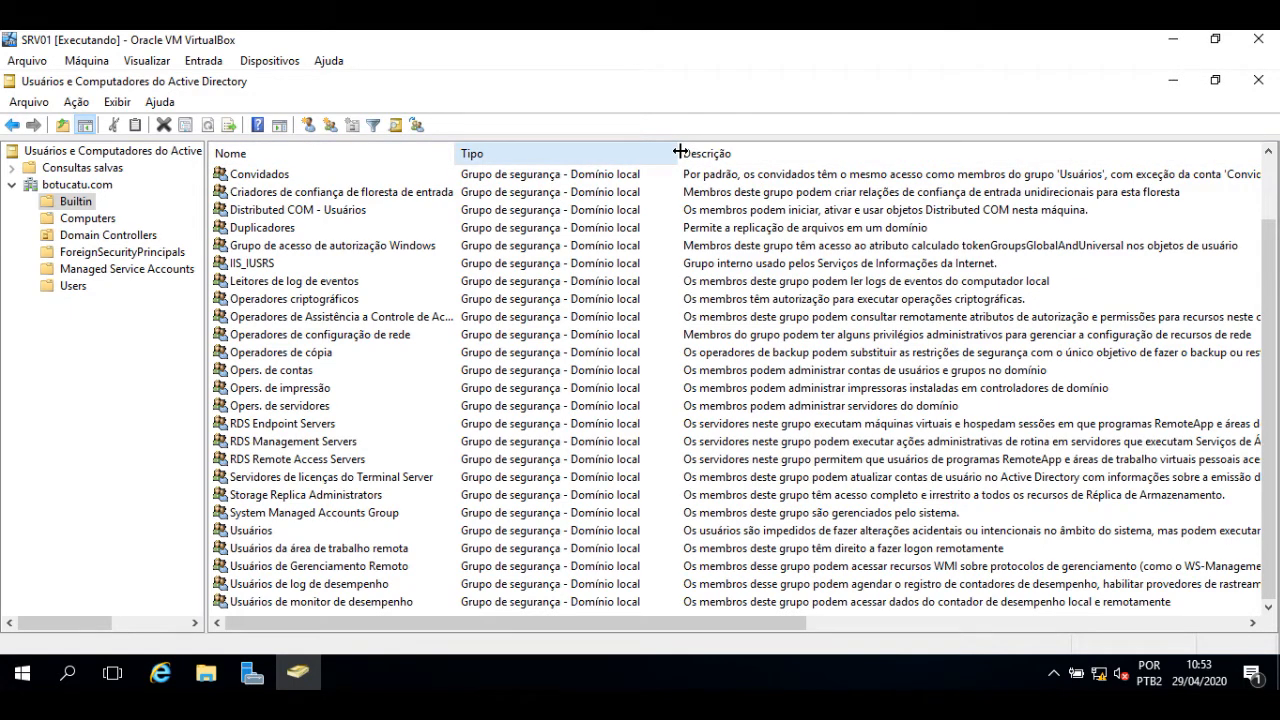
- Select botucatu.com in the console tree to list its top-level containers
{"action": "left_click", "coordinate": [72, 191]}
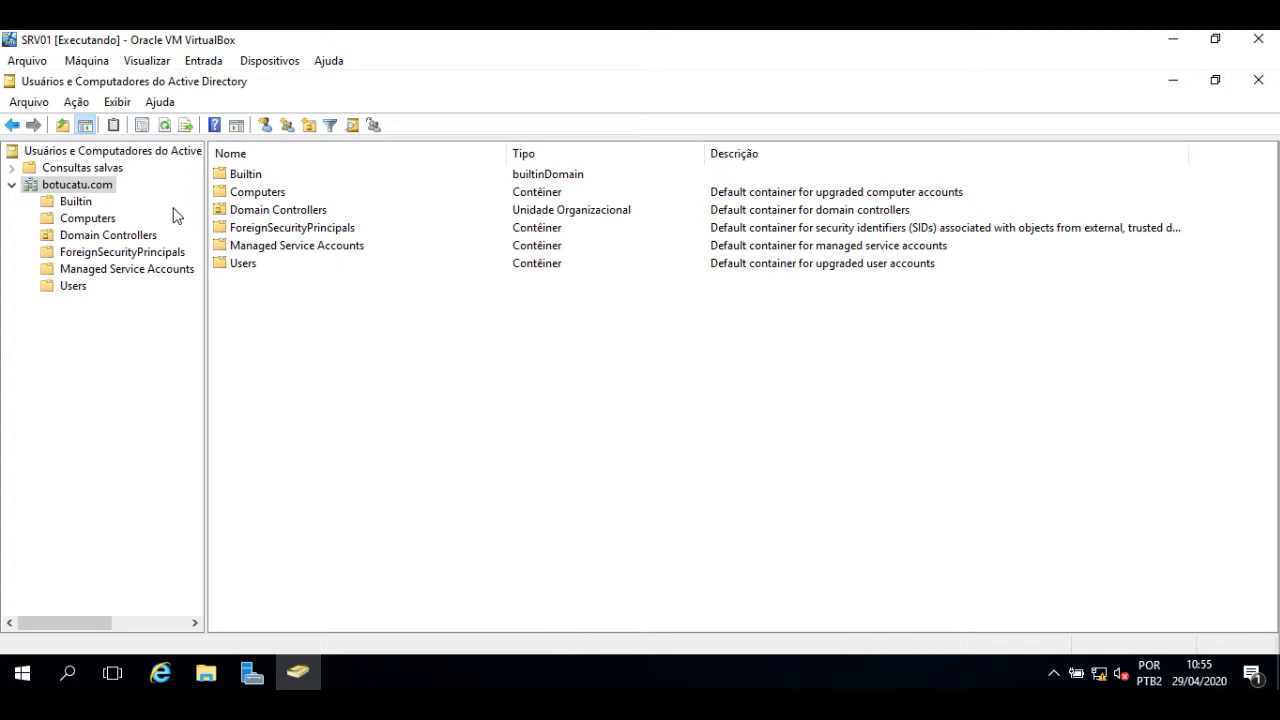
- Create the organizational unit TIFacil directly under the botucatu.com domain
{"action": "right_click", "coordinate": [72, 184]}
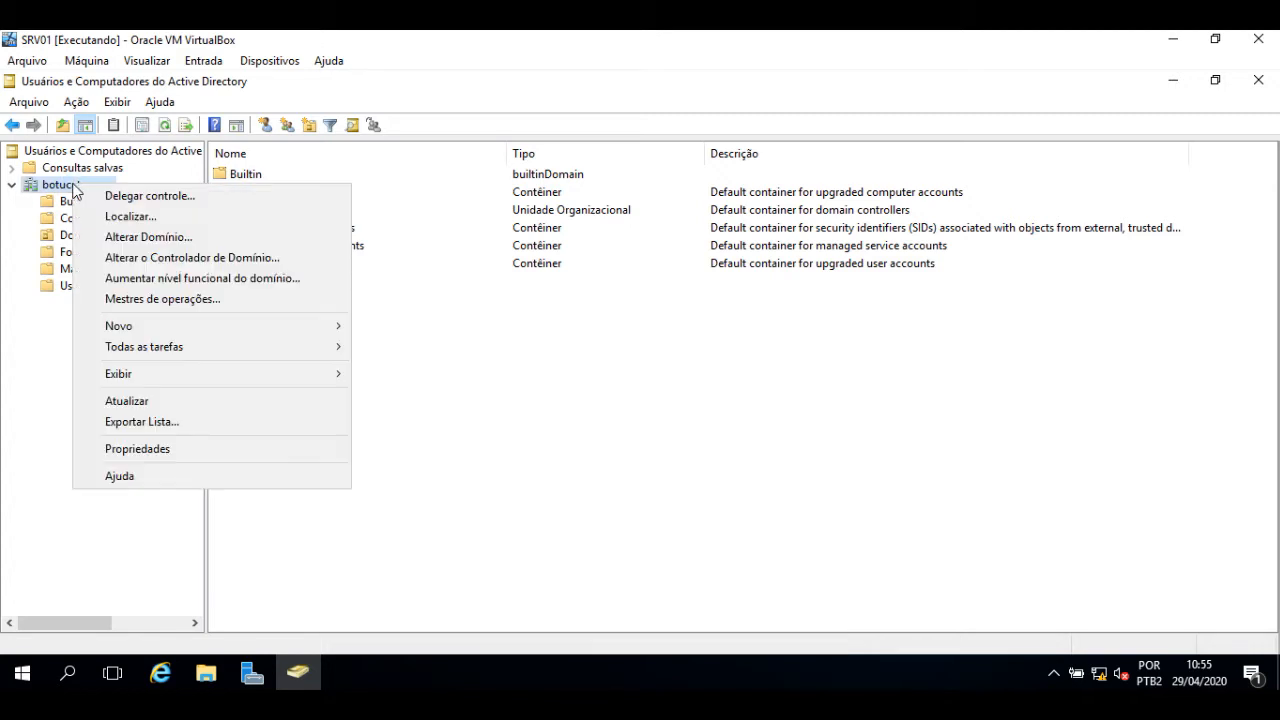
{"action": "left_click", "coordinate": [496, 457]}
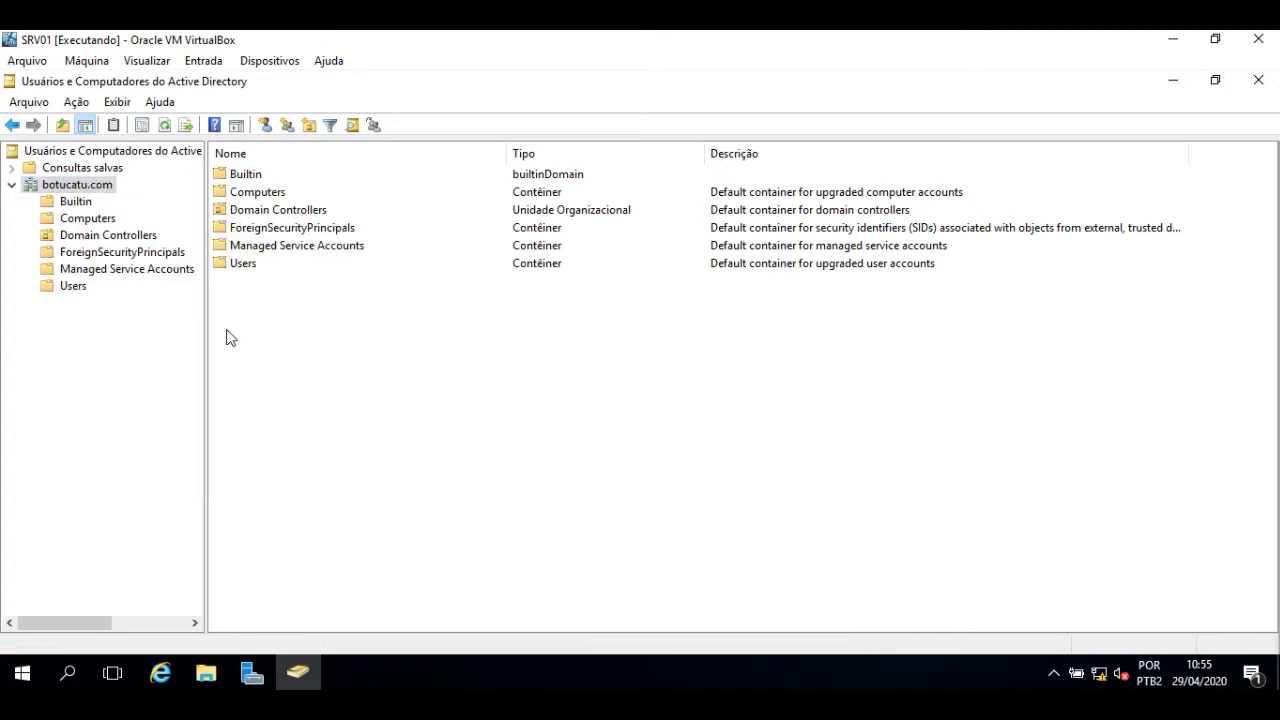
{"action": "right_click", "coordinate": [75, 190]}
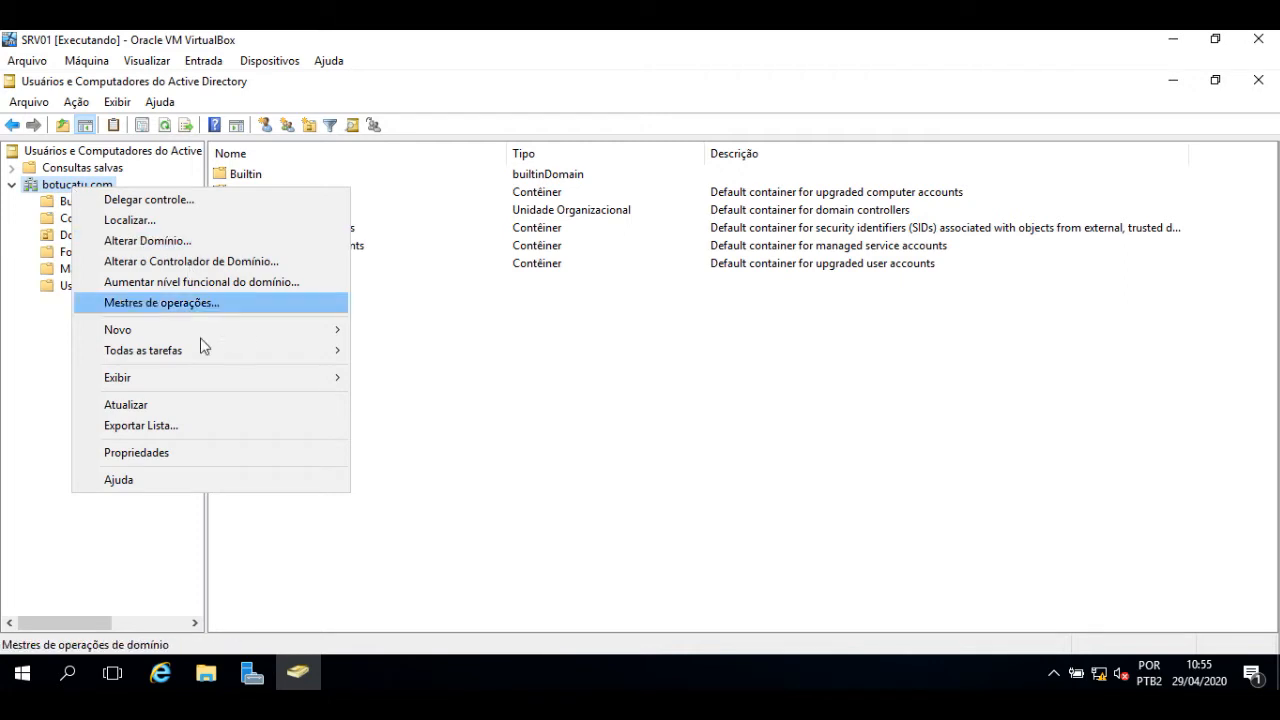
{"action": "mouse_move", "coordinate": [251, 340]}
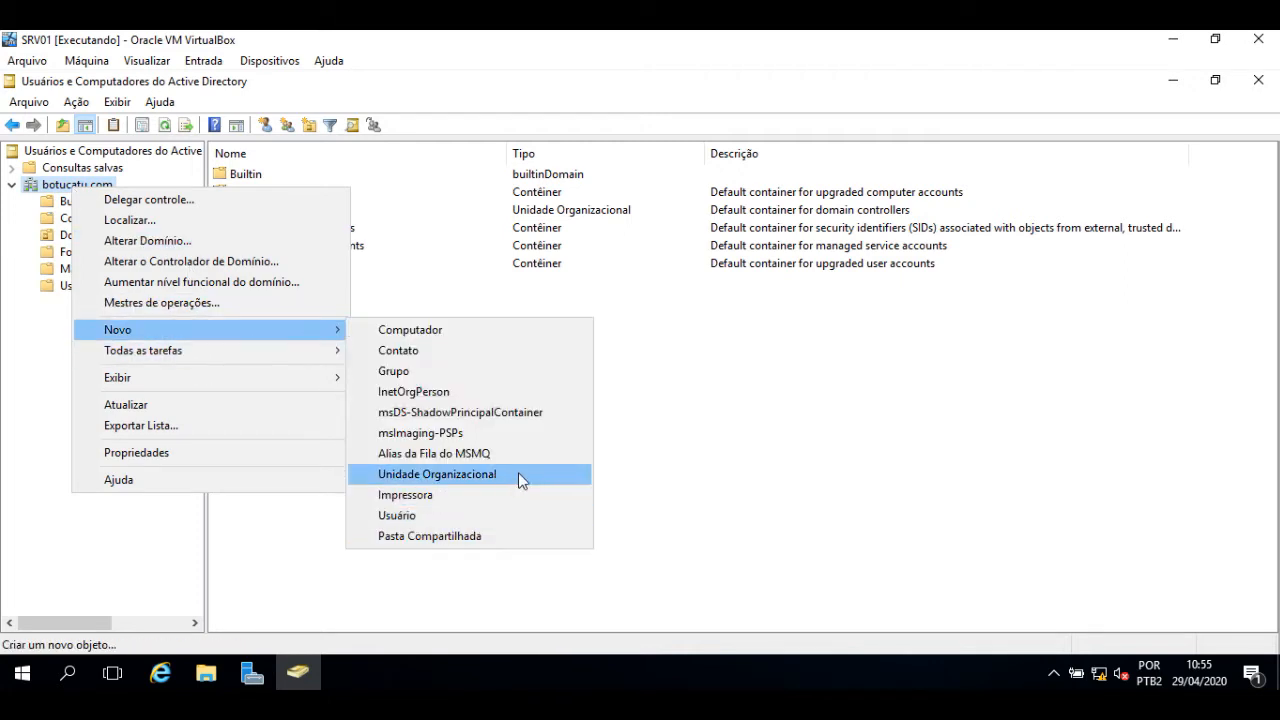
{"action": "left_click", "coordinate": [492, 475]}
{"action": "type", "text": "TIFacil"}
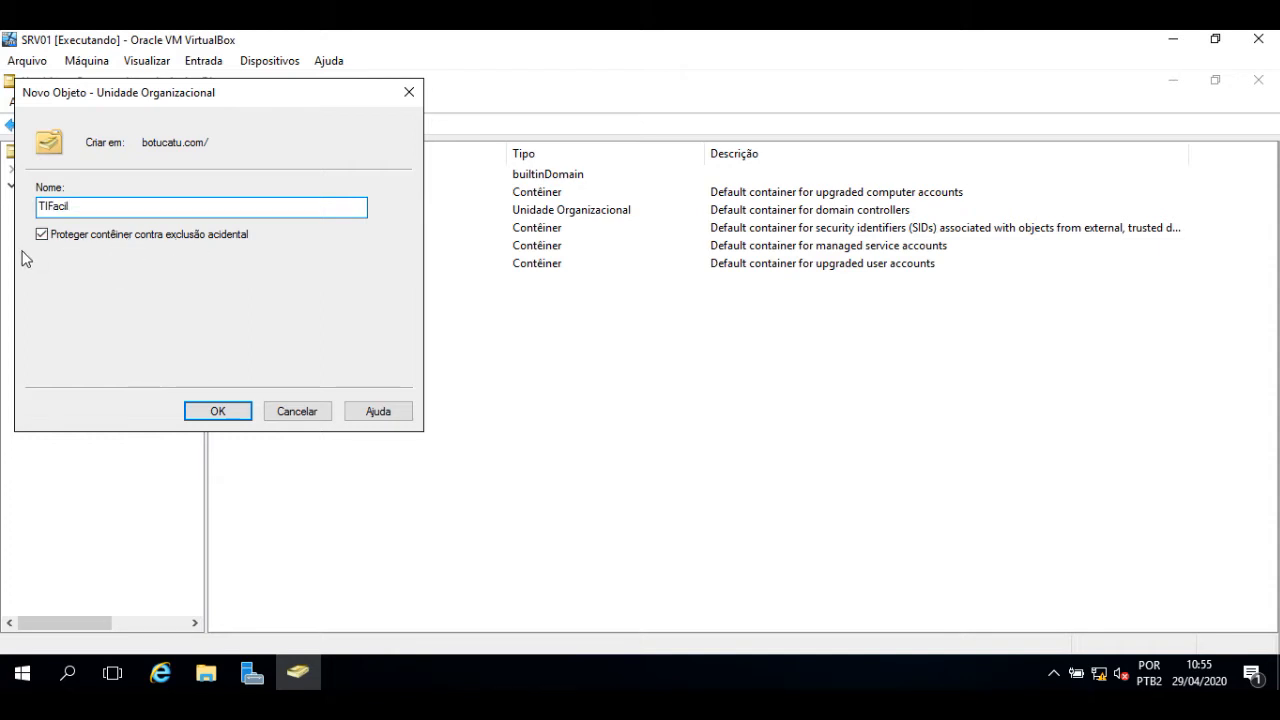
{"action": "left_click", "coordinate": [217, 411]}
- Create the Compras organizational unit inside TIFacil
{"action": "right_click", "coordinate": [63, 310]}
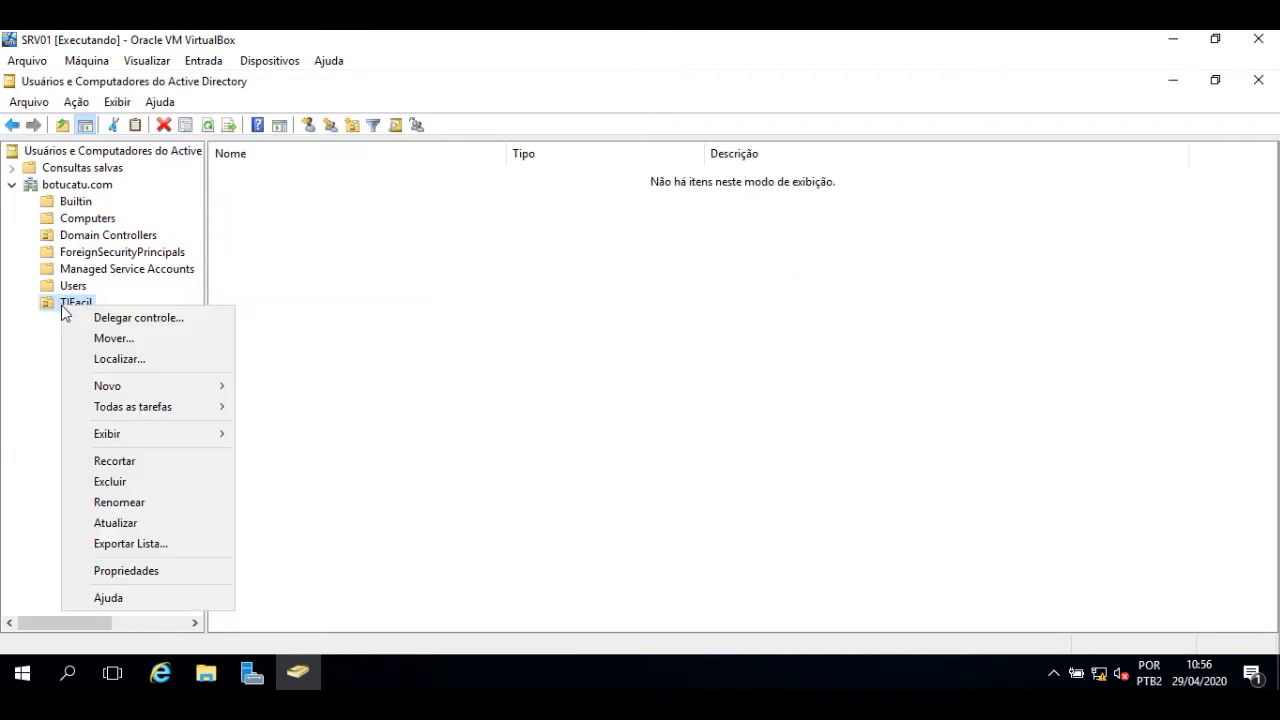
{"action": "mouse_move", "coordinate": [180, 386]}
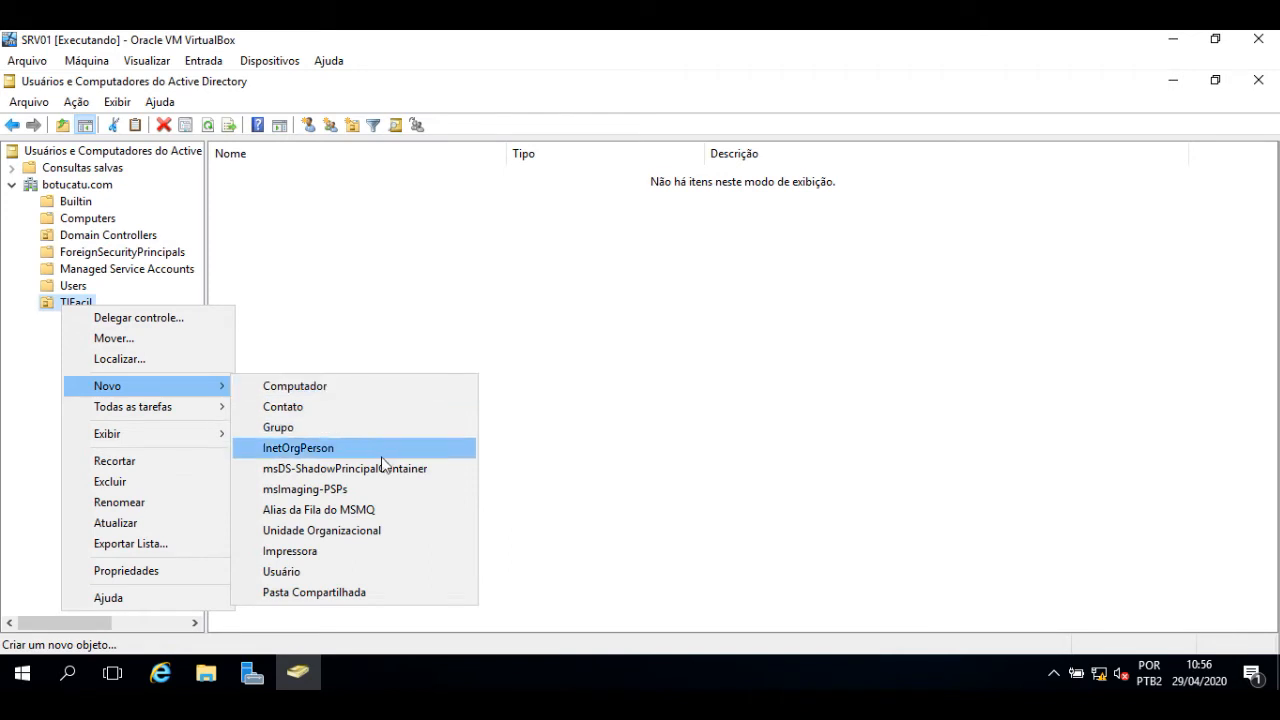
{"action": "left_click", "coordinate": [377, 533]}
{"action": "type", "text": "Compra"}
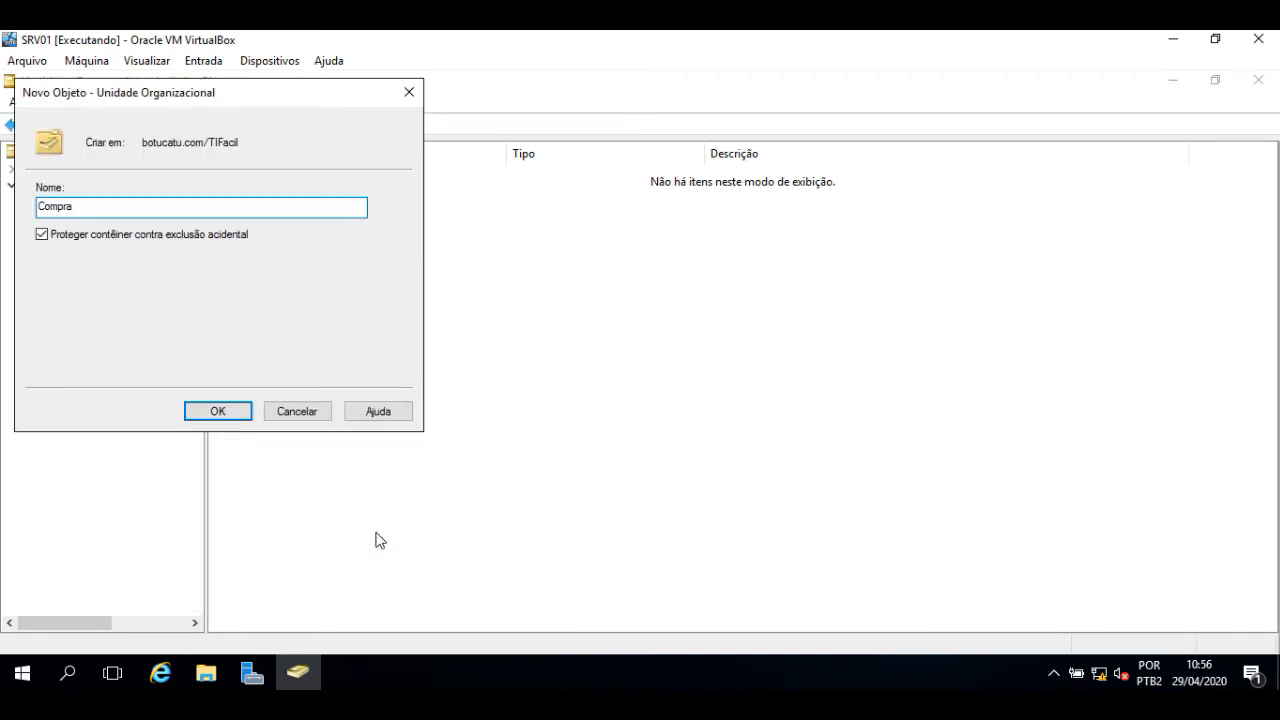
{"action": "type", "text": "s"}
{"action": "key", "text": "Return"}
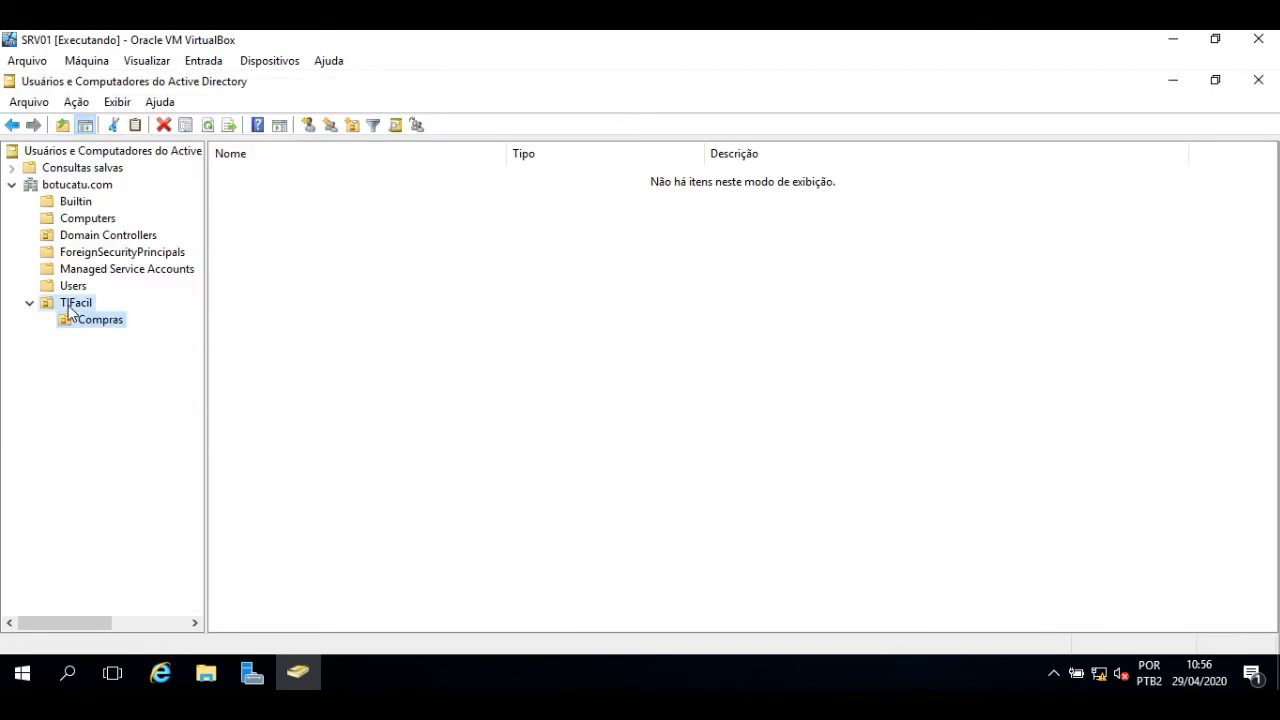
- Create the Financeiro and TI organizational units inside TIFacil
{"action": "right_click", "coordinate": [68, 307]}
{"action": "mouse_move", "coordinate": [221, 391]}
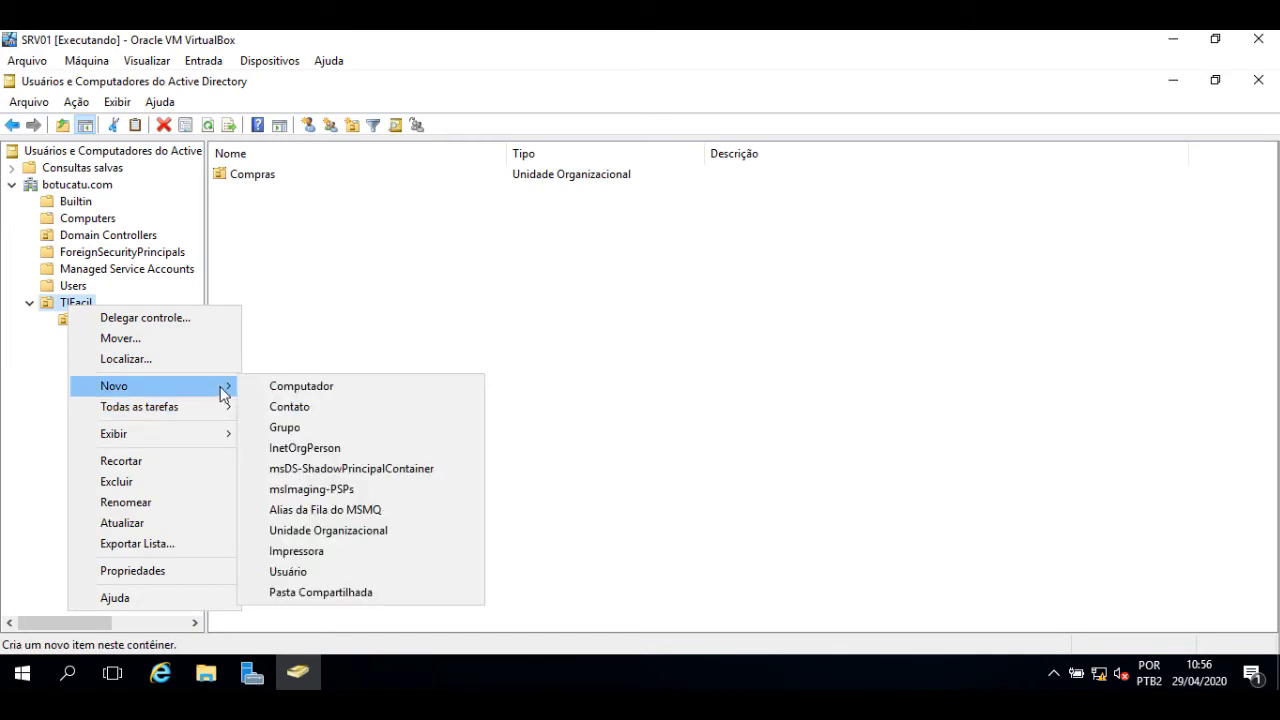
{"action": "left_click", "coordinate": [328, 530]}
{"action": "type", "text": "RH"}
{"action": "key", "text": "Return"}
{"action": "right_click", "coordinate": [77, 300]}
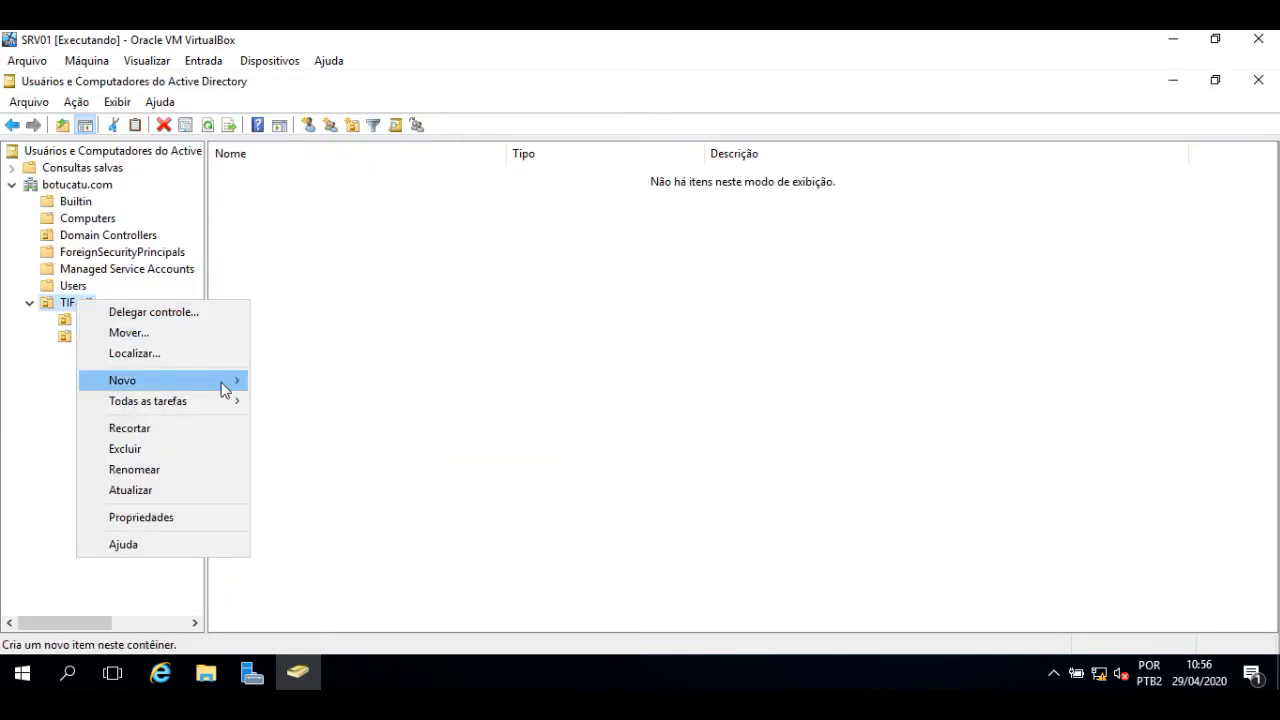
{"action": "left_click", "coordinate": [374, 524]}
{"action": "type", "text": "TI"}
{"action": "key", "text": "Return"}
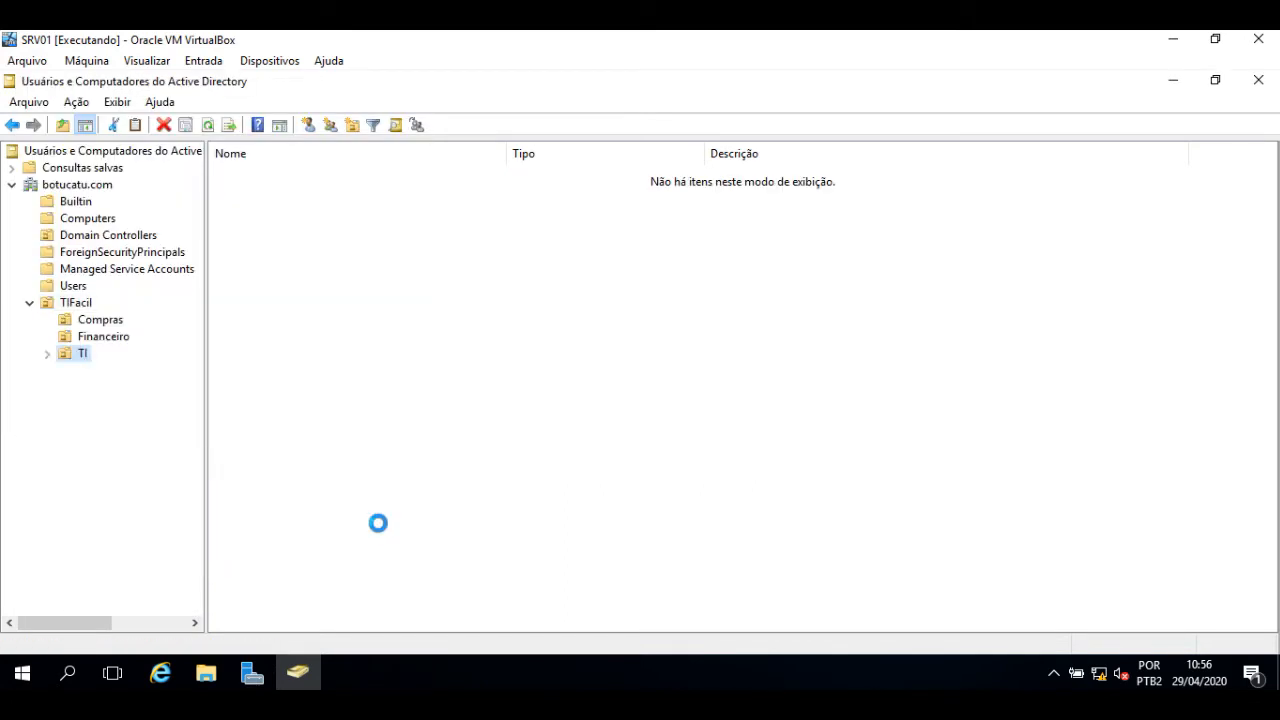
- Create the Infra organizational unit inside TI
{"action": "right_click", "coordinate": [70, 362]}
{"action": "mouse_move", "coordinate": [216, 434]}
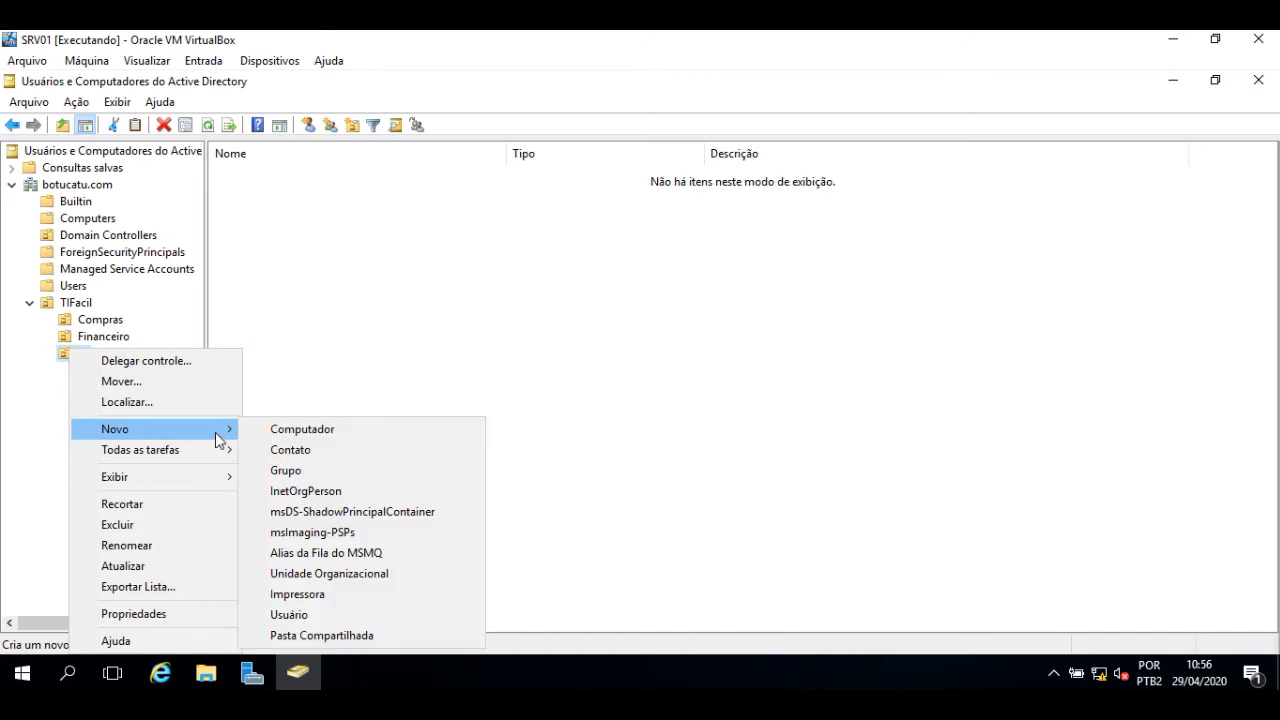
{"action": "left_click", "coordinate": [401, 576]}
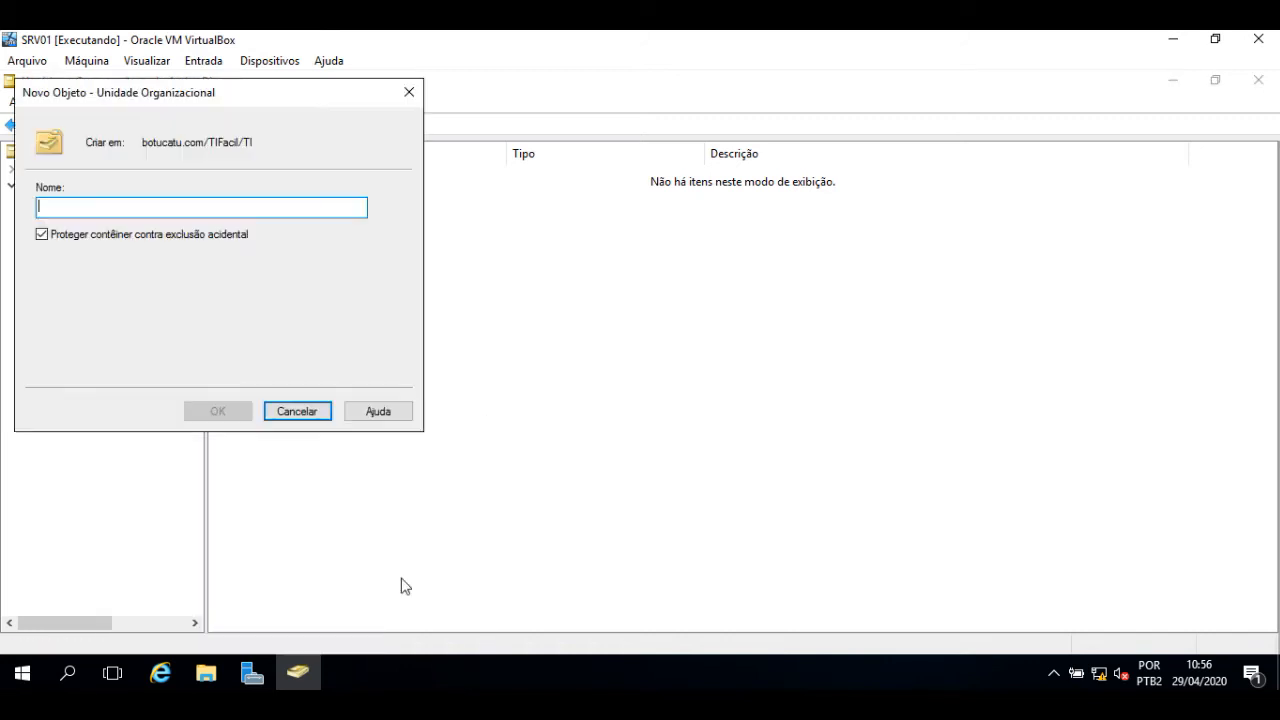
{"action": "type", "text": "Infra"}
{"action": "key", "text": "Return"}
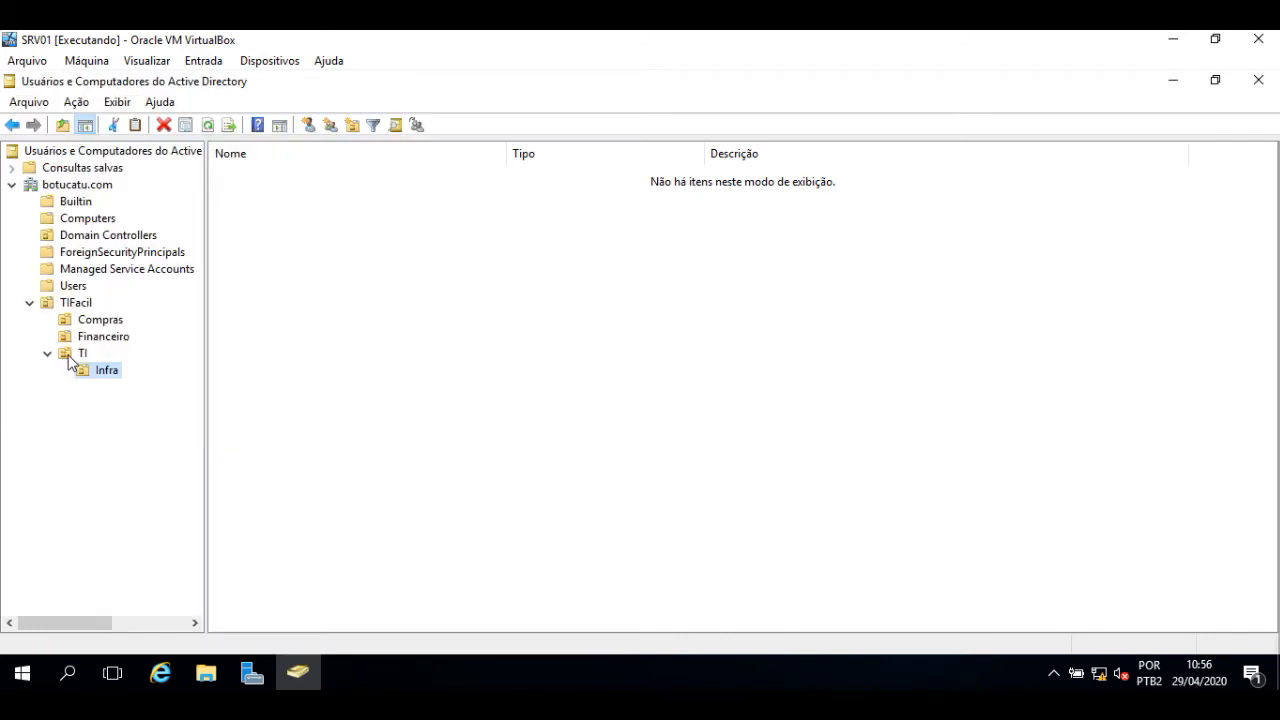
- Create the Suporte unit inside TI without accidental-deletion protection
{"action": "right_click", "coordinate": [70, 362]}
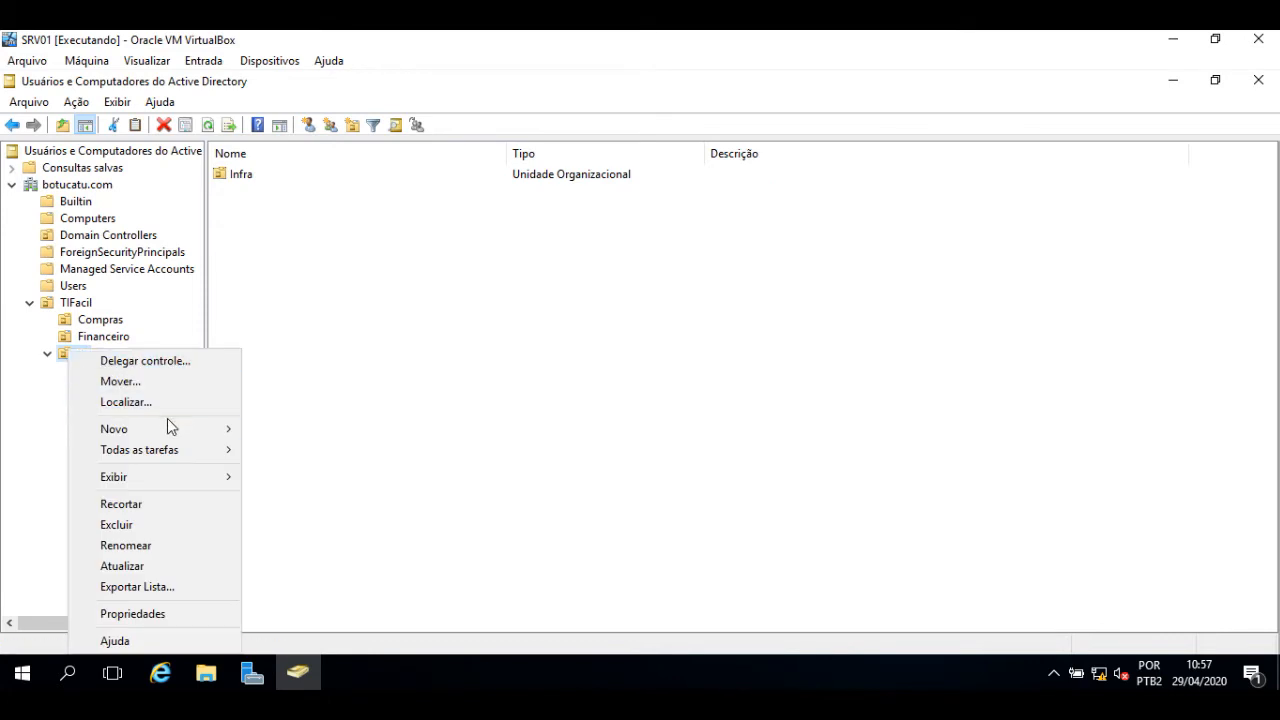
{"action": "mouse_move", "coordinate": [173, 431]}
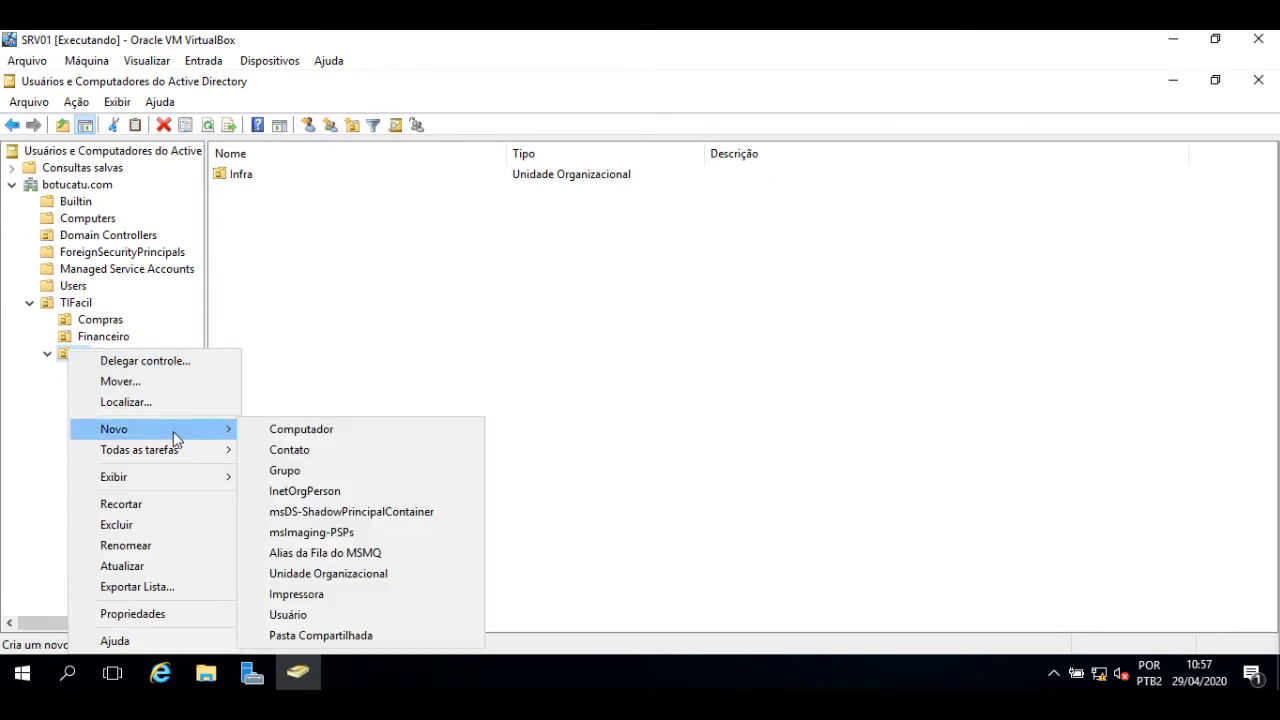
{"action": "left_click", "coordinate": [363, 576]}
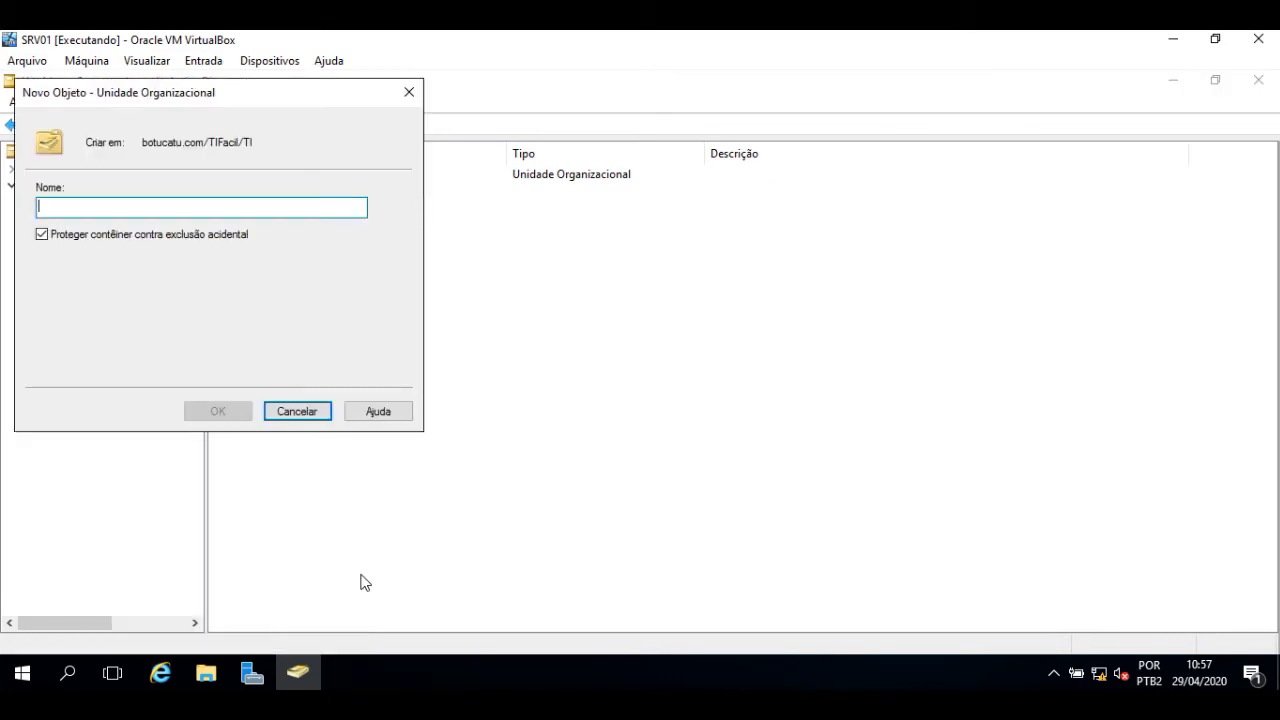
{"action": "type", "text": "Suporte"}
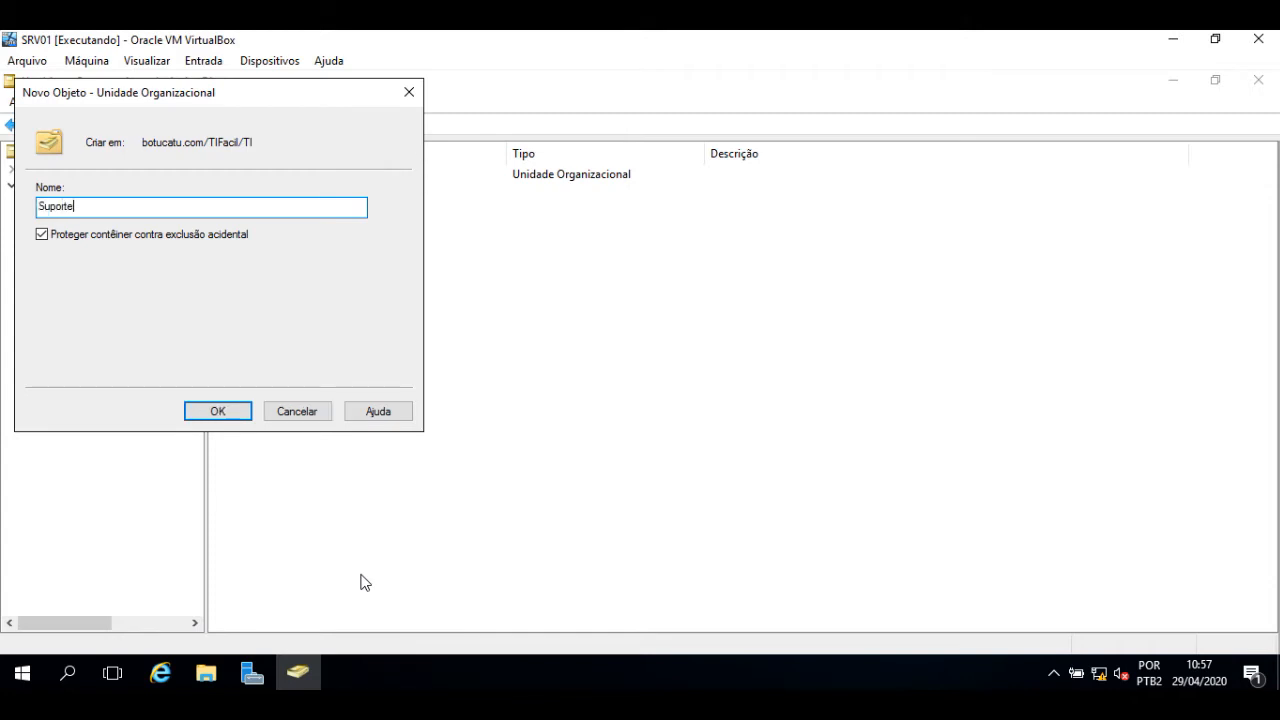
{"action": "left_click", "coordinate": [124, 236]}
{"action": "left_click", "coordinate": [237, 416]}
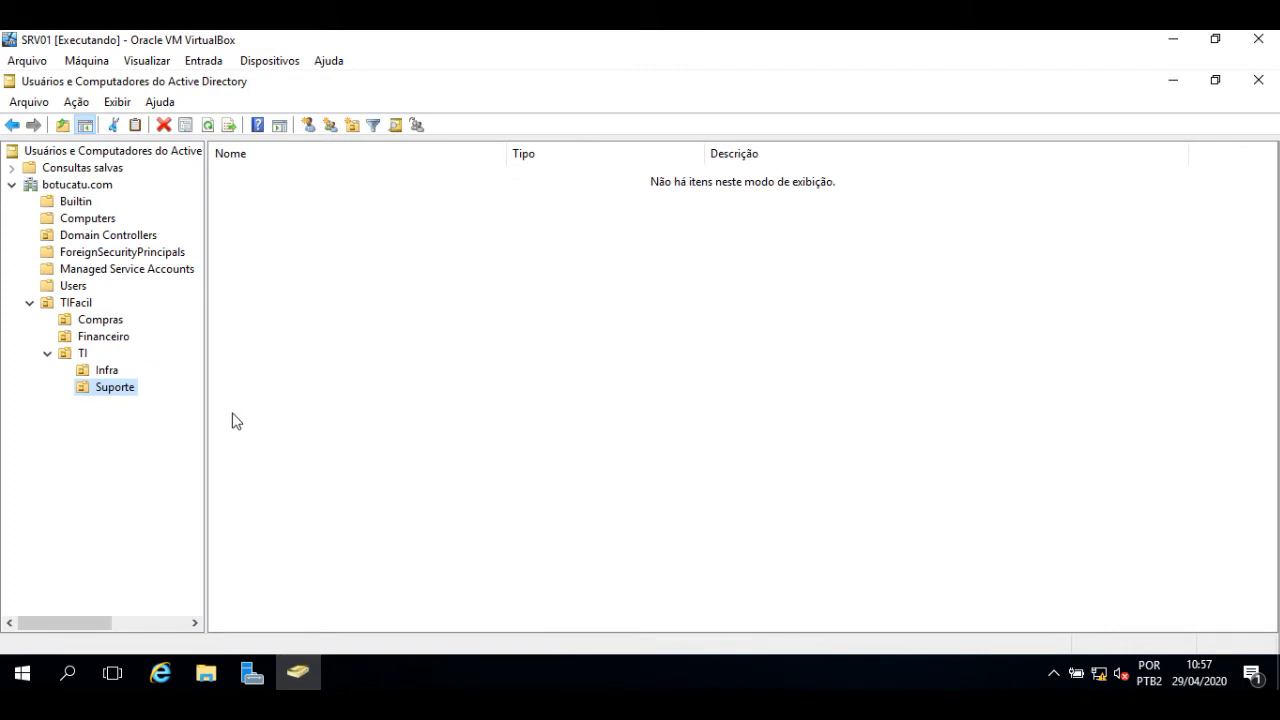
- Try deleting the protected Infra unit and dismiss the insufficient-privileges error
{"action": "left_click", "coordinate": [83, 372]}
{"action": "left_click", "coordinate": [164, 128]}
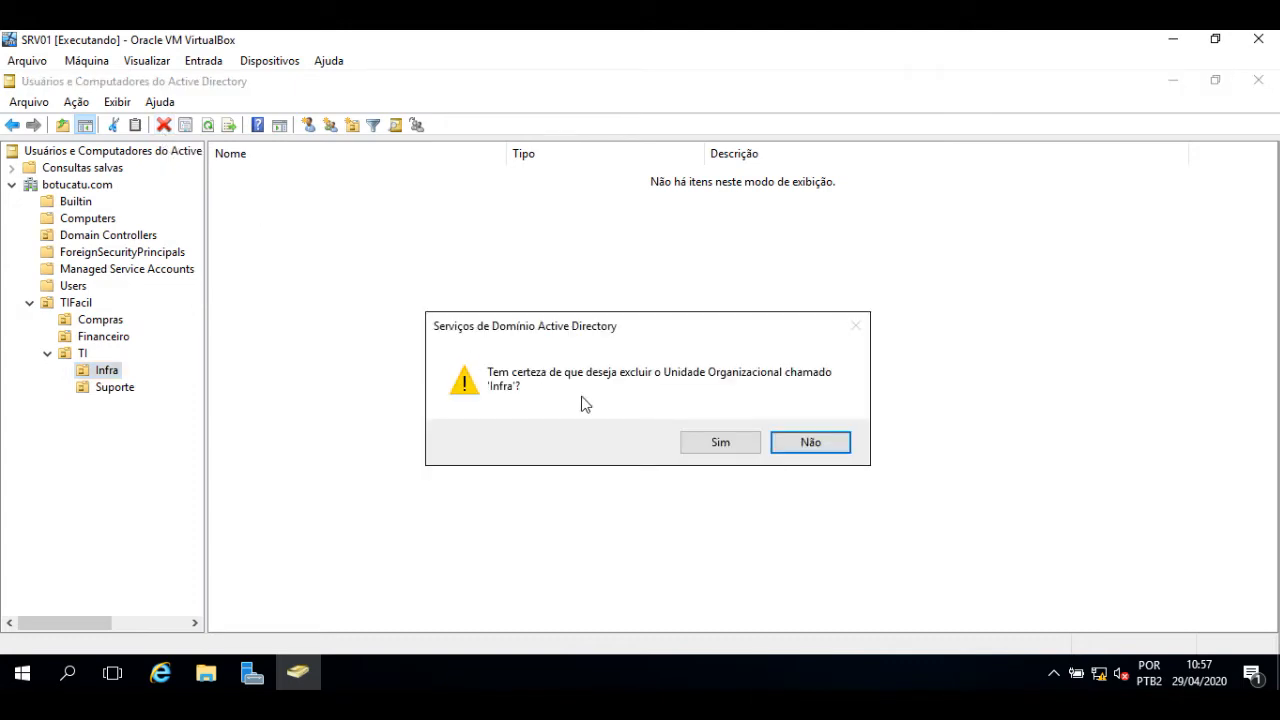
{"action": "left_click", "coordinate": [721, 441]}
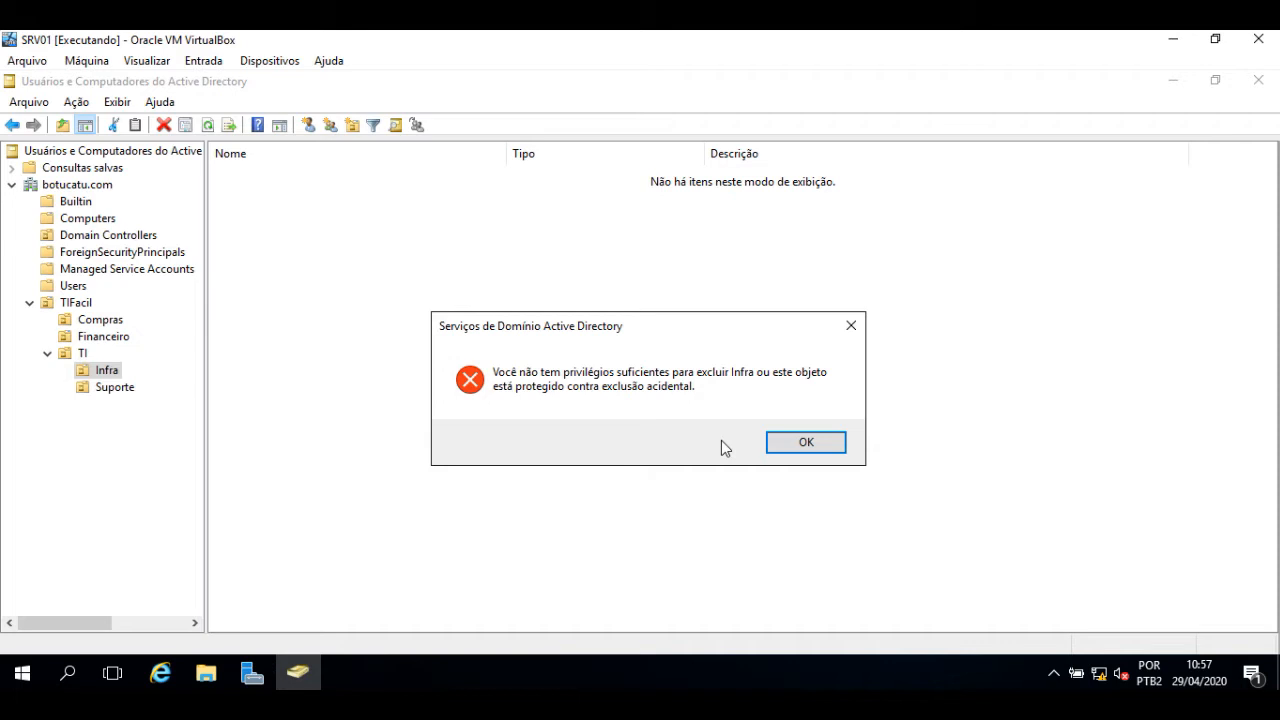
{"action": "left_click", "coordinate": [806, 448]}
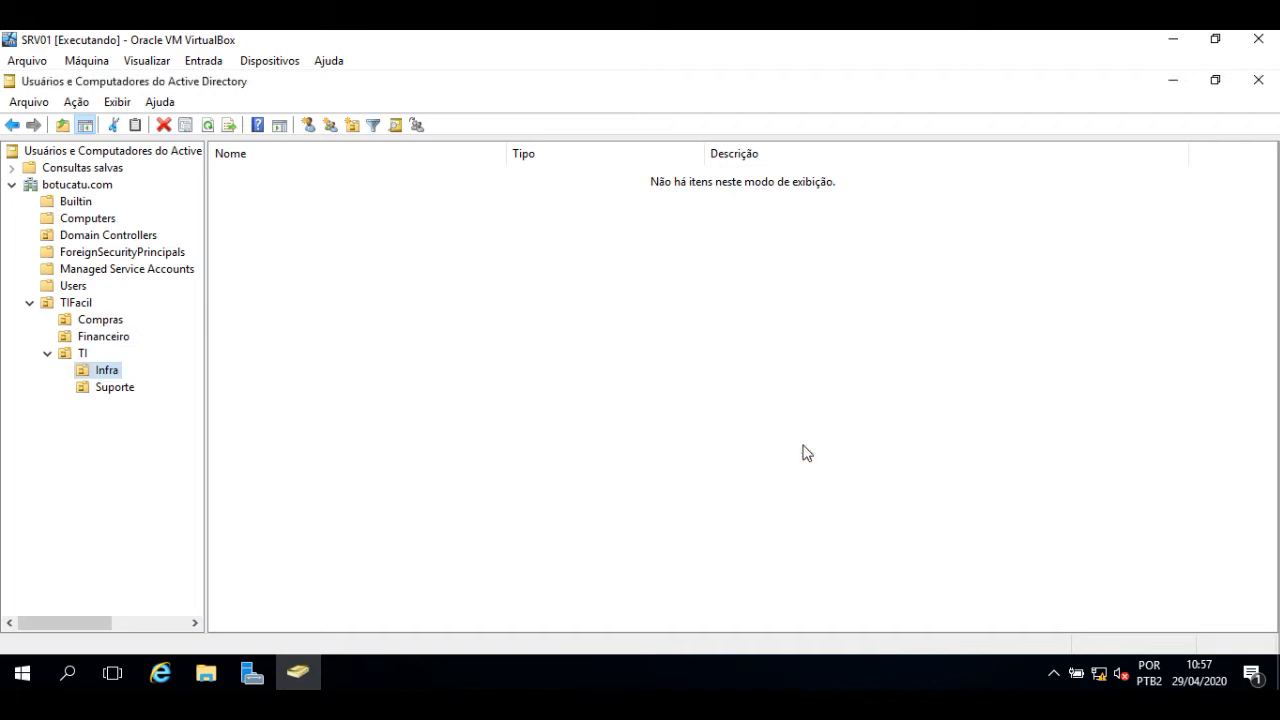
- Delete the unprotected Suporte unit from TI
{"action": "left_click", "coordinate": [116, 392]}
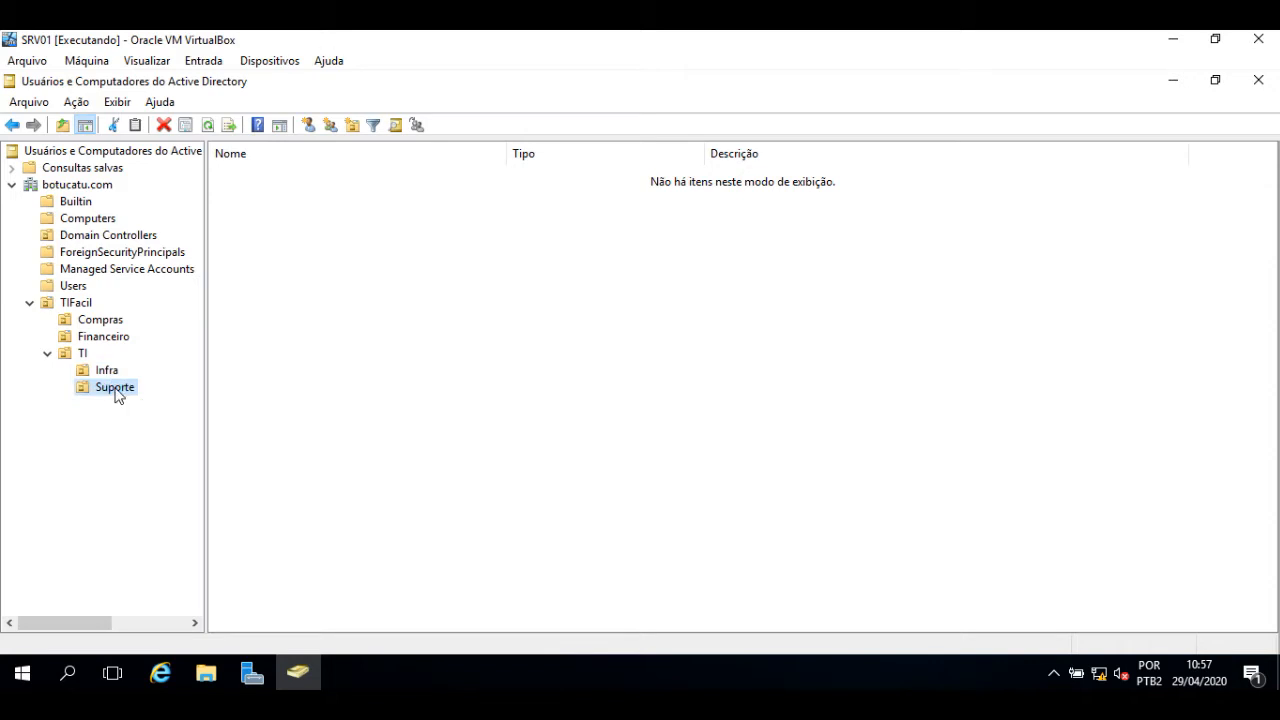
{"action": "left_click", "coordinate": [164, 126]}
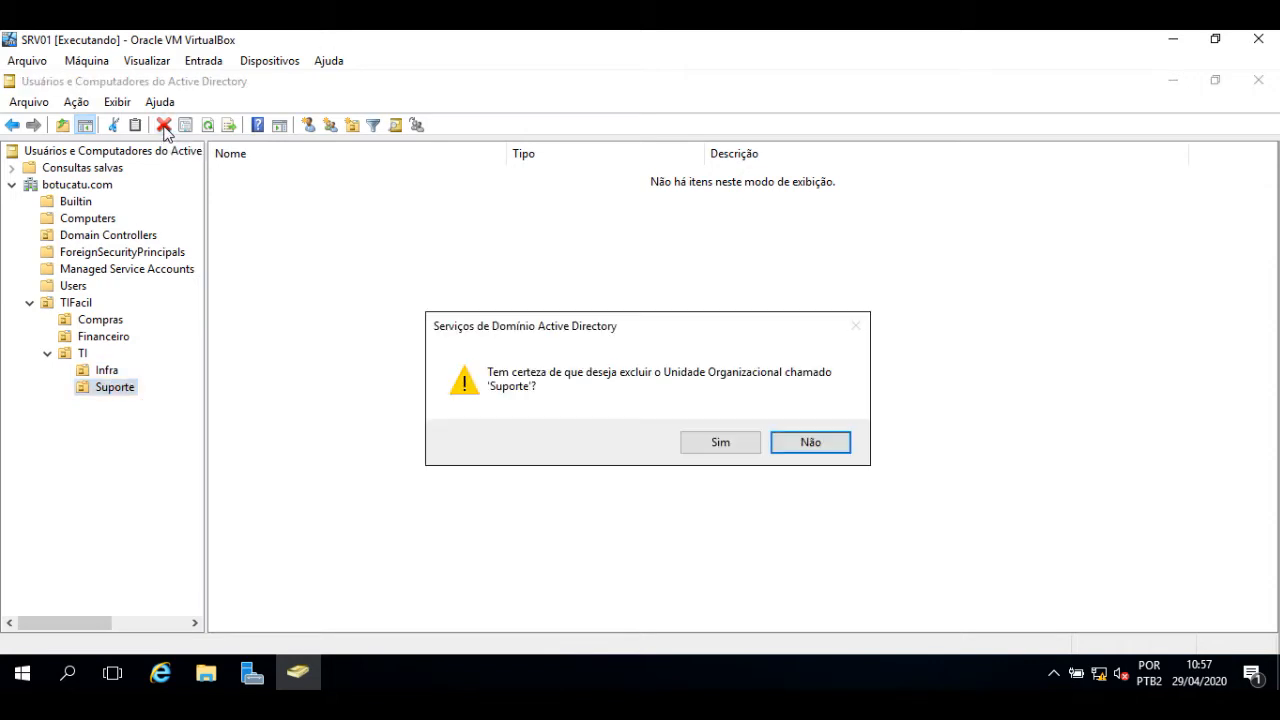
{"action": "left_click", "coordinate": [716, 445]}
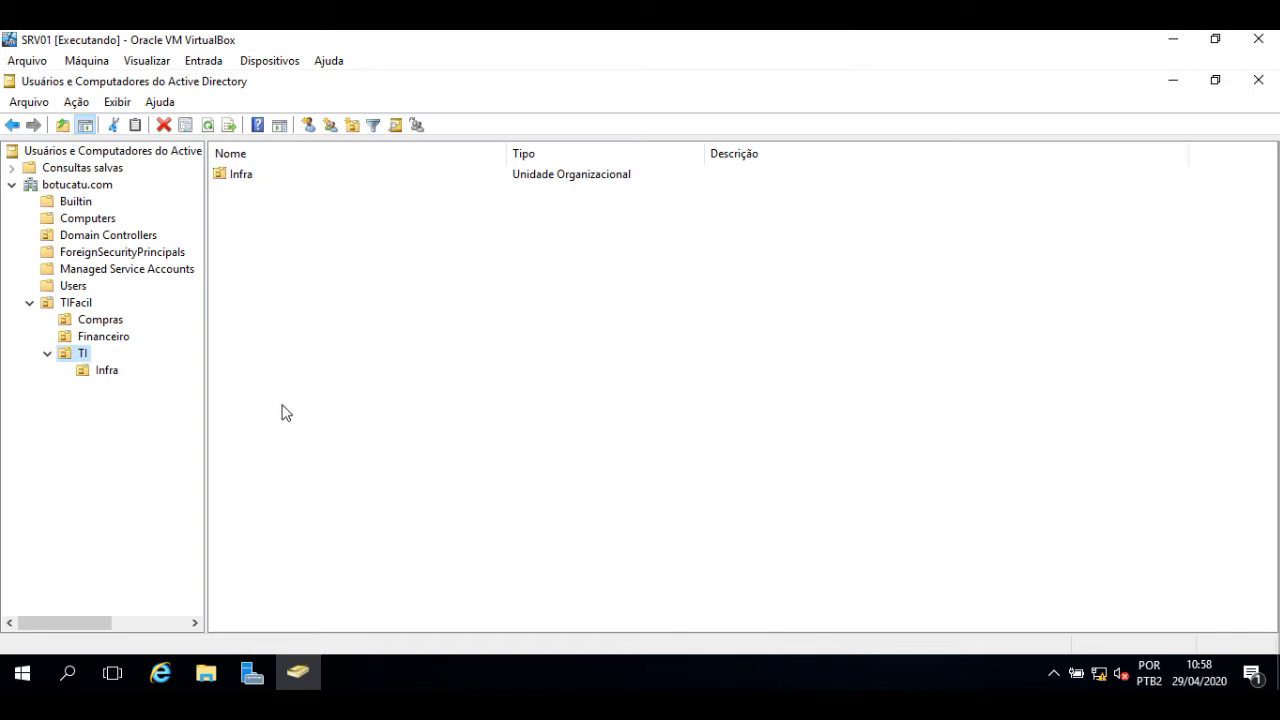
- Create a Suporte organizational unit inside TI, then open the Compras unit
{"action": "right_click", "coordinate": [65, 355]}
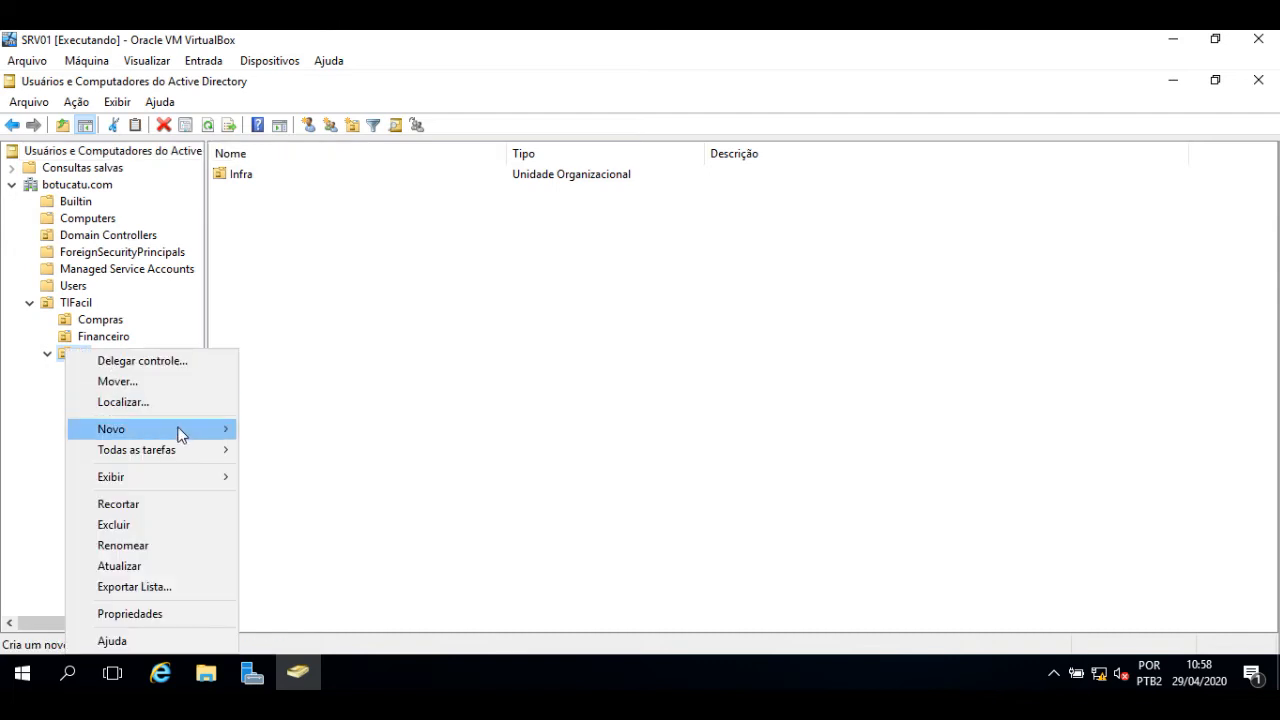
{"action": "mouse_move", "coordinate": [180, 431]}
{"action": "left_click", "coordinate": [394, 573]}
{"action": "type", "text": "Suporte"}
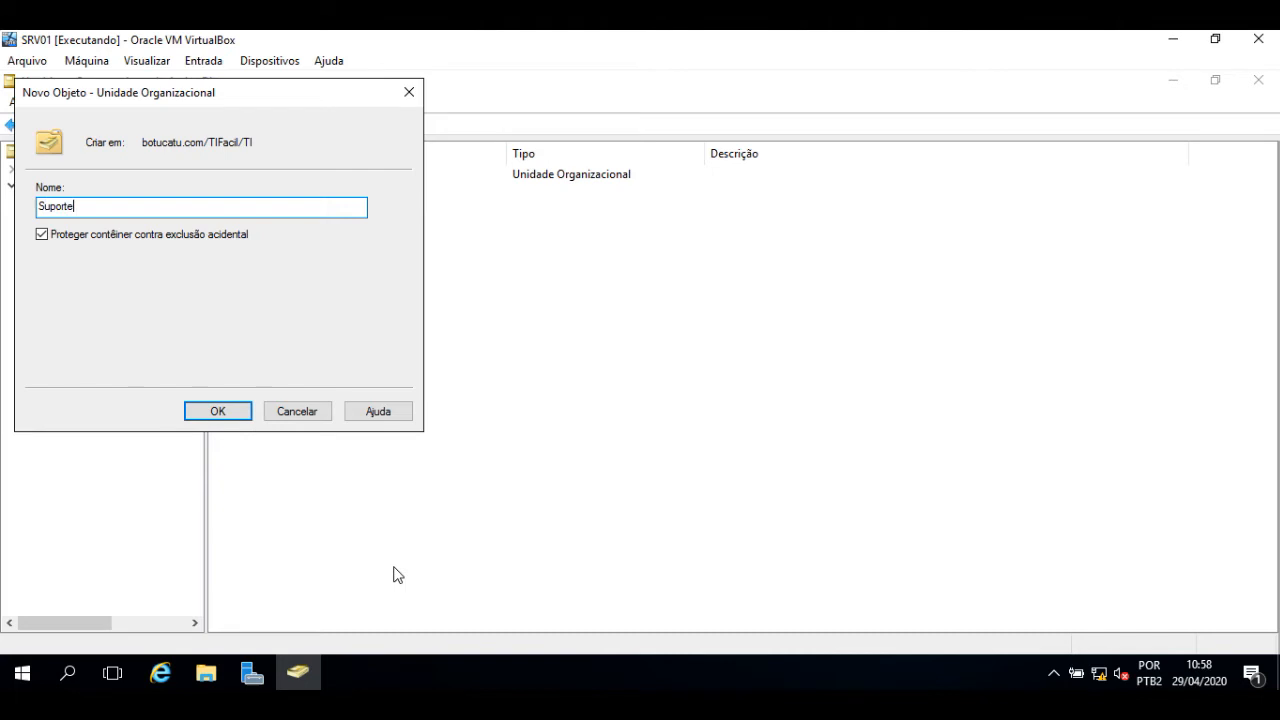
{"action": "key", "text": "Return"}
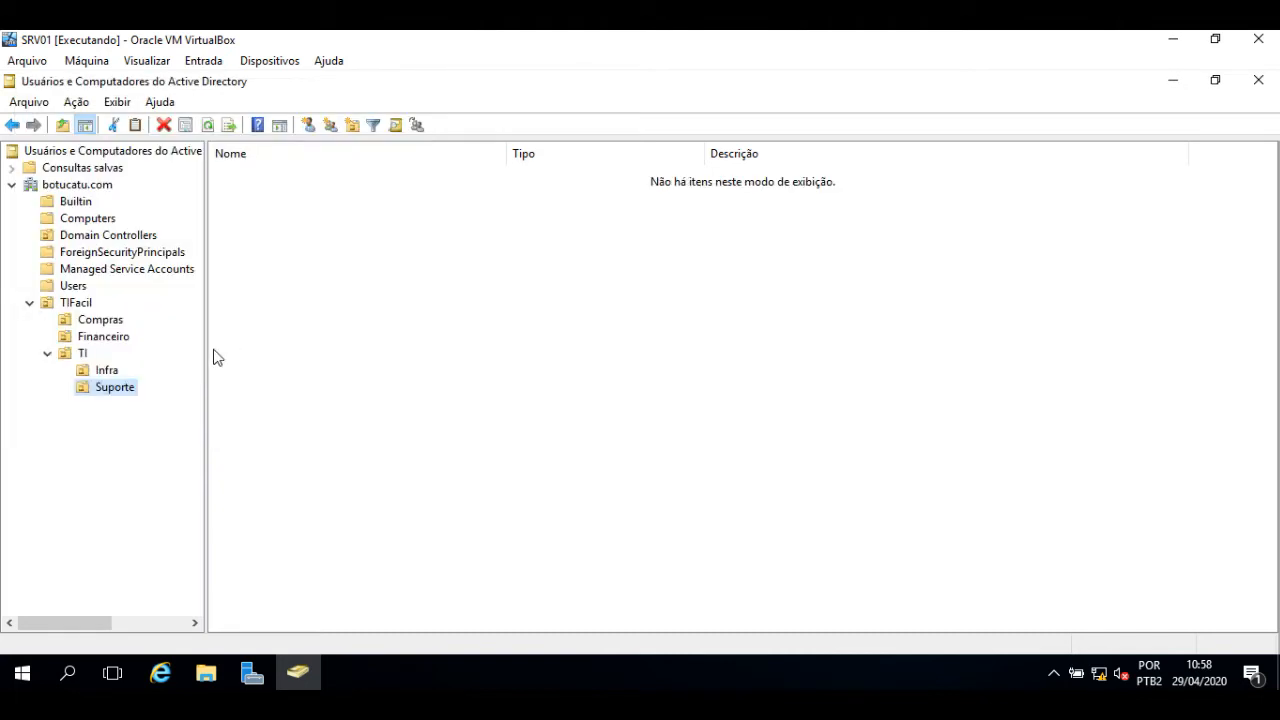
{"action": "left_click", "coordinate": [97, 324]}
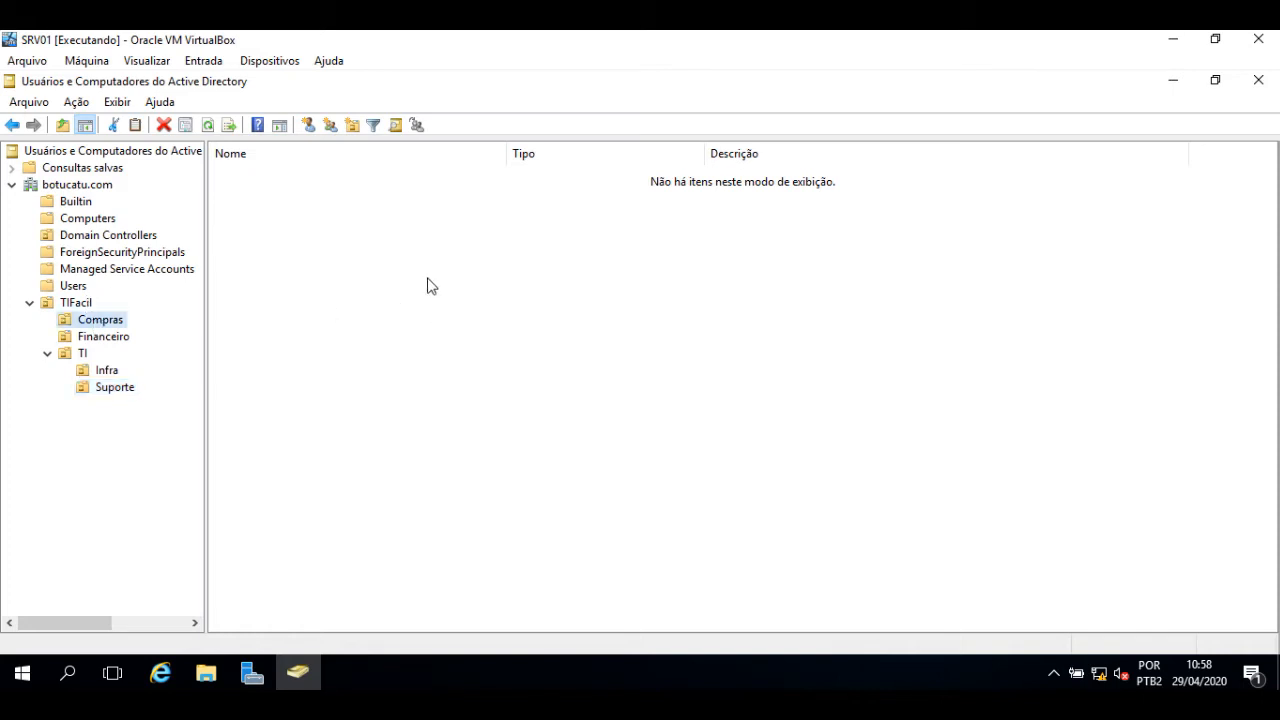
{"action": "right_click", "coordinate": [395, 321]}
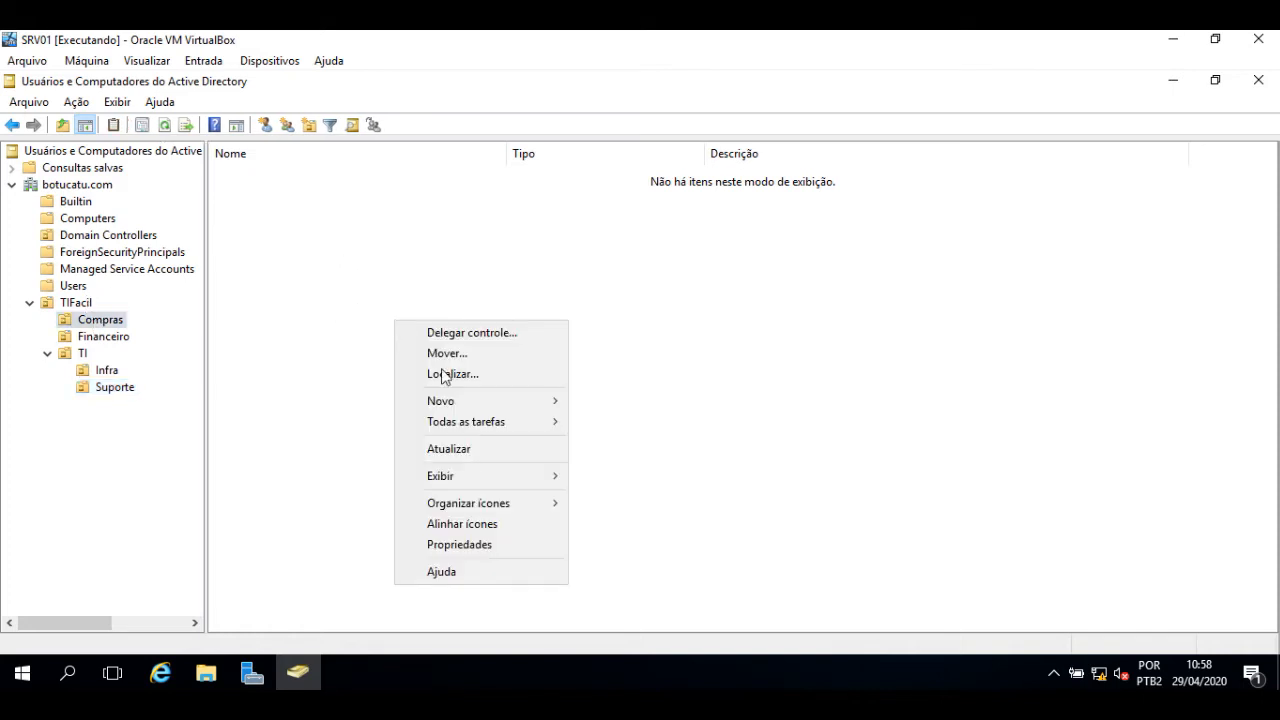
{"action": "mouse_move", "coordinate": [481, 400]}
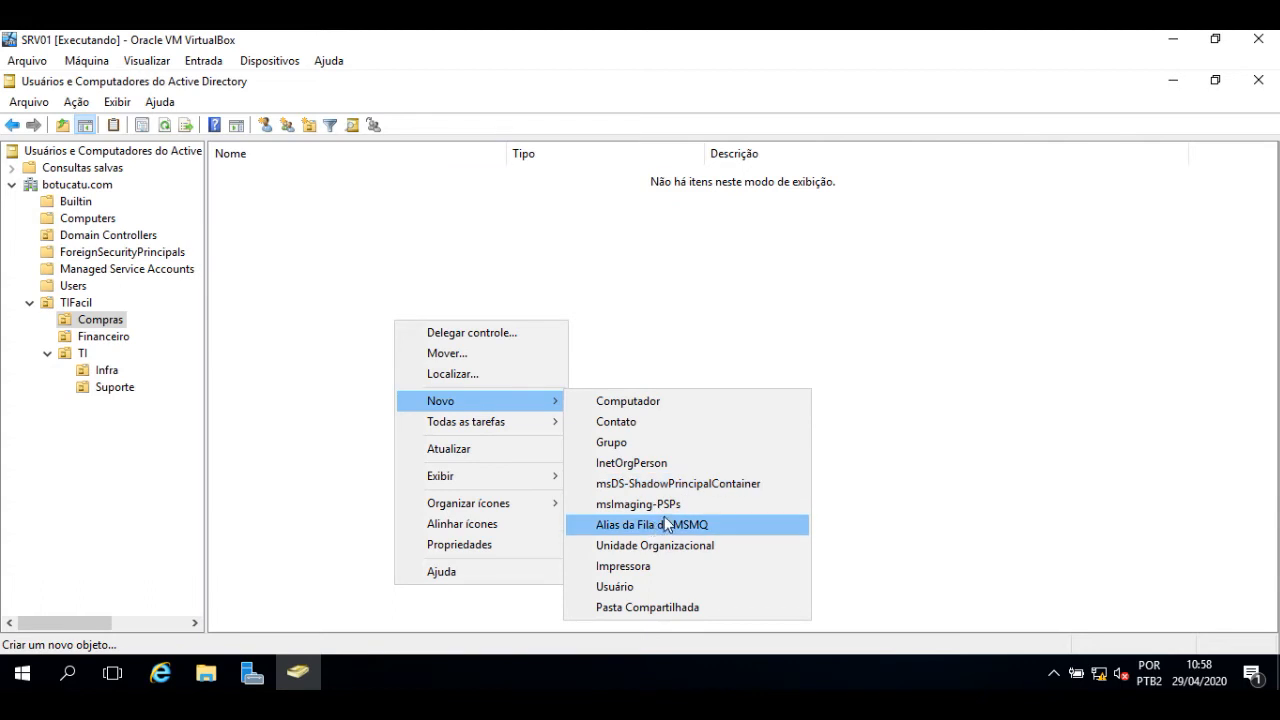
{"action": "left_click", "coordinate": [344, 242]}
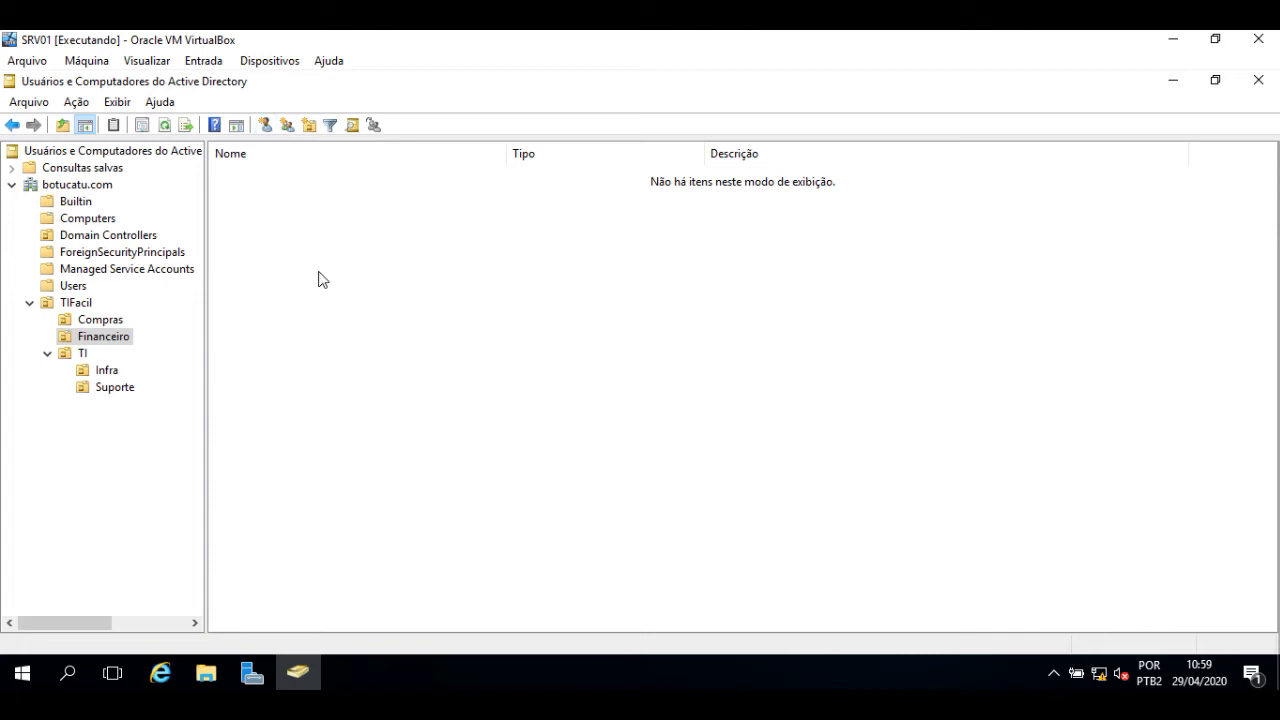
{"action": "left_click", "coordinate": [90, 320]}
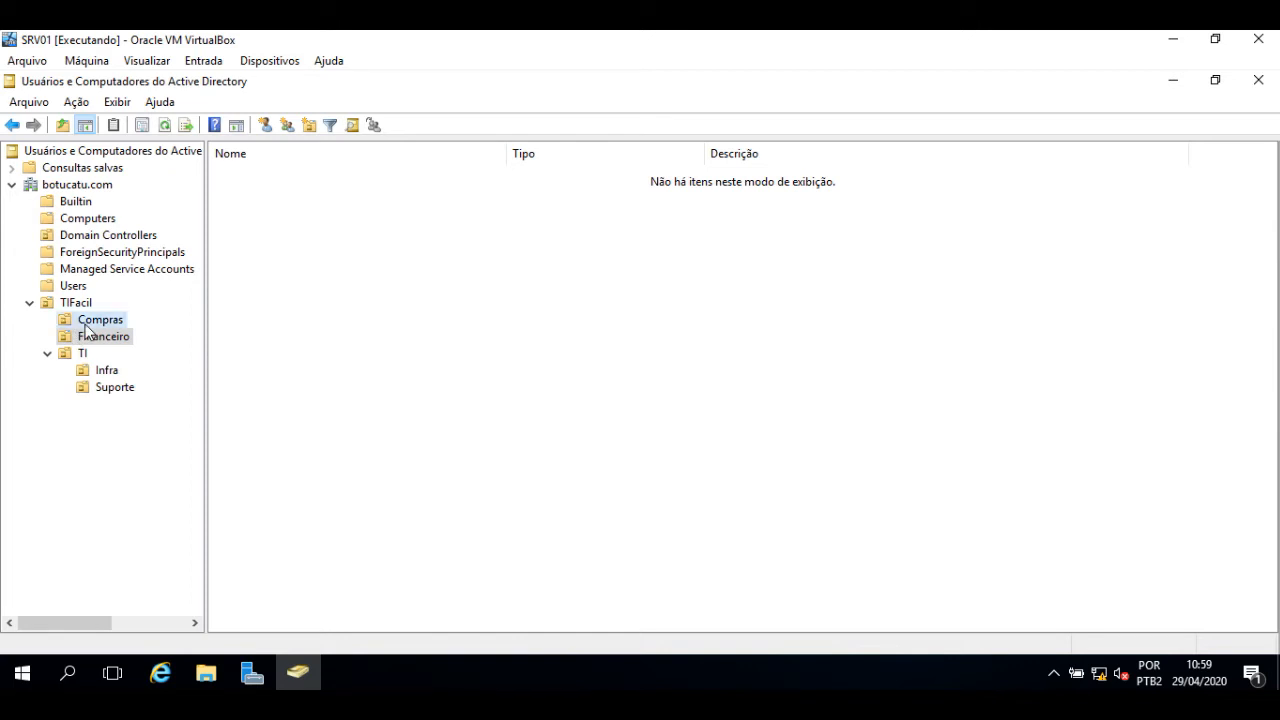
- Start a new Compras user with the person's first name, surname and matching logon name, then advance
{"action": "left_click", "coordinate": [265, 124]}
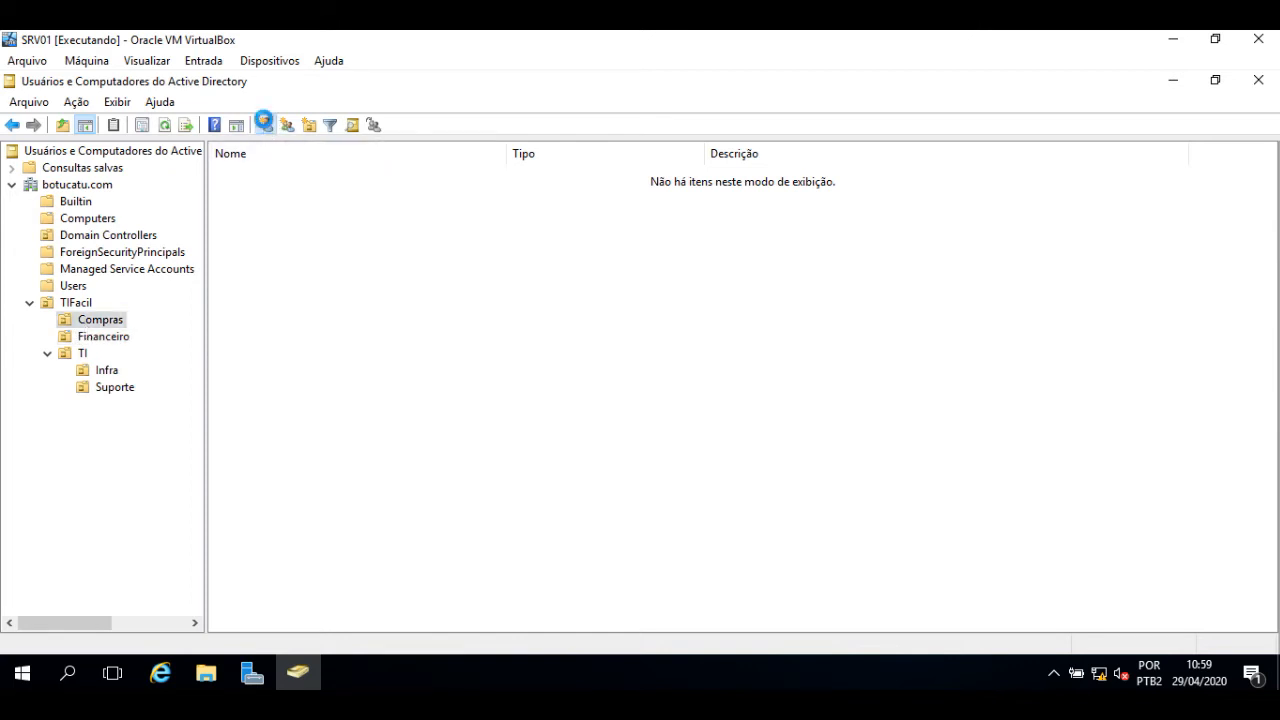
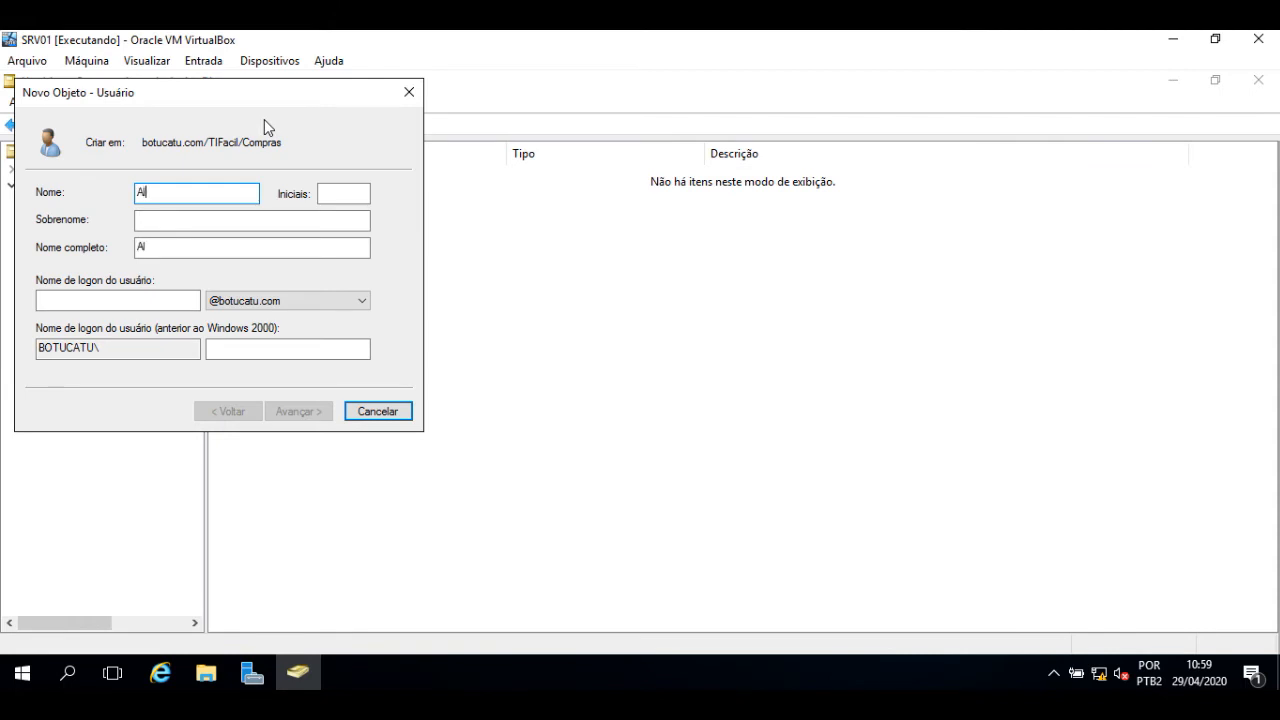
{"action": "key", "text": "Tab"}
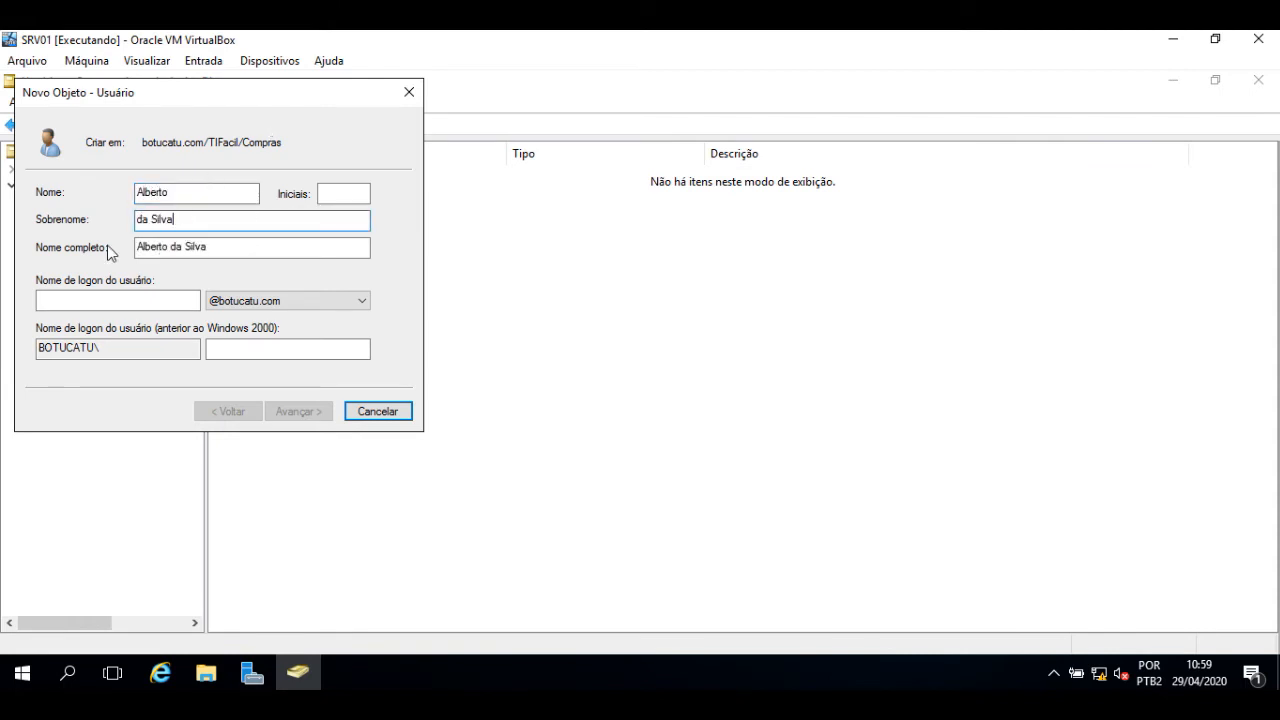
{"action": "left_click", "coordinate": [127, 298]}
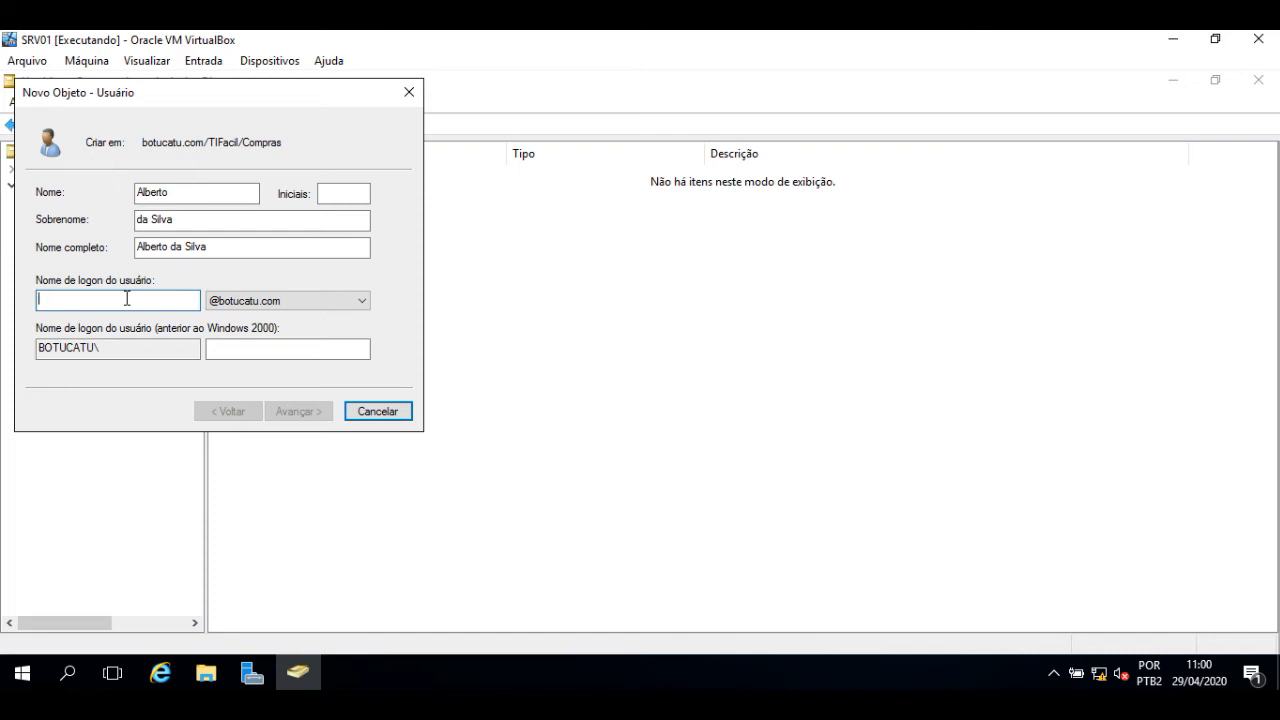
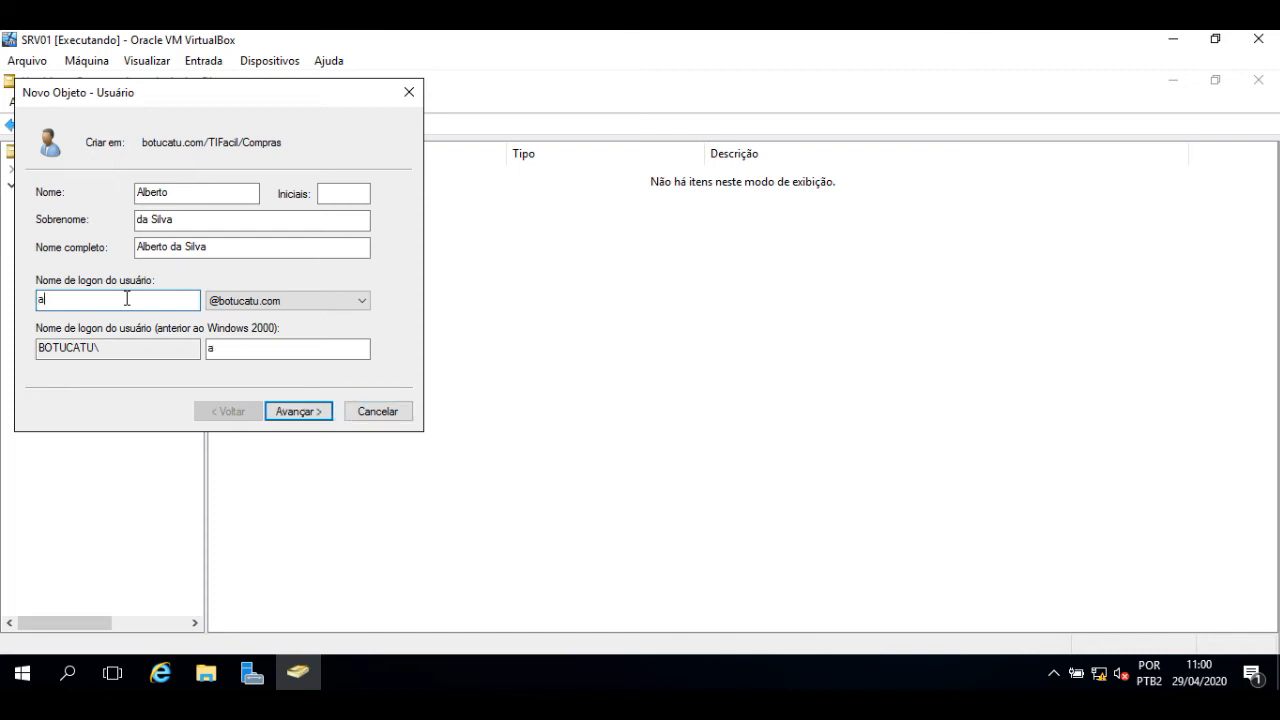
{"action": "left_click", "coordinate": [210, 350]}
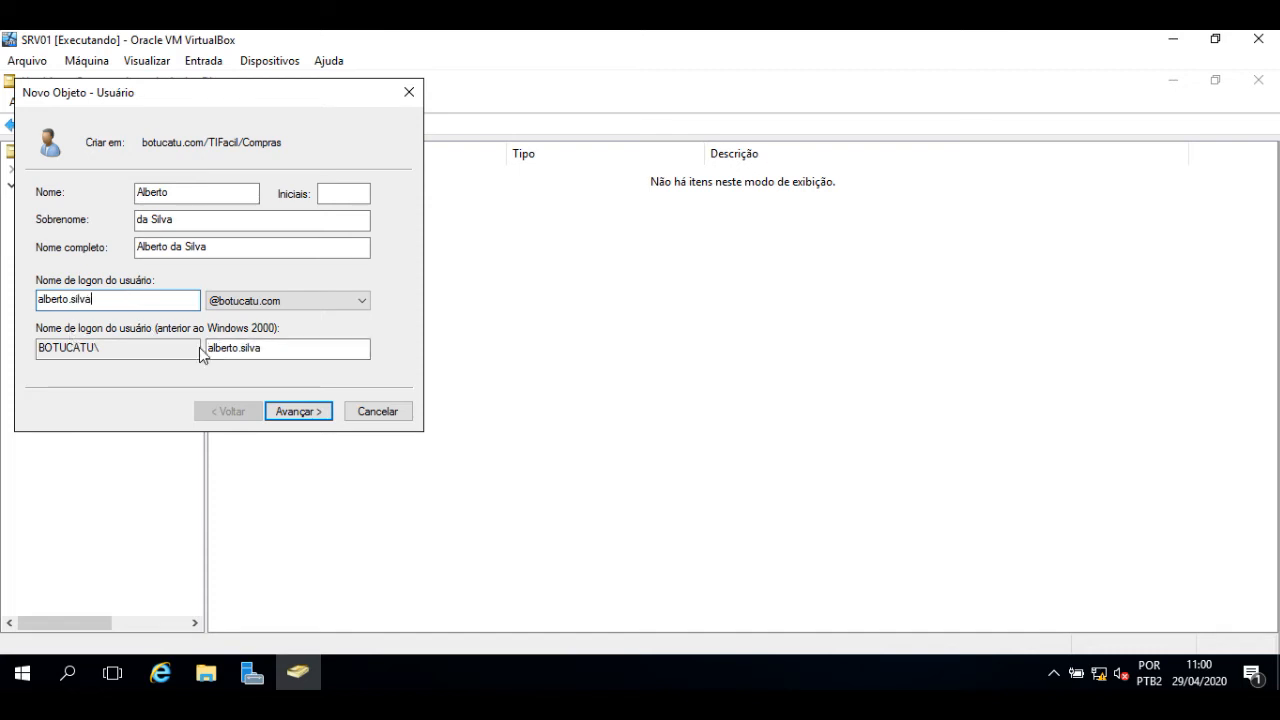
{"action": "left_click", "coordinate": [300, 411]}
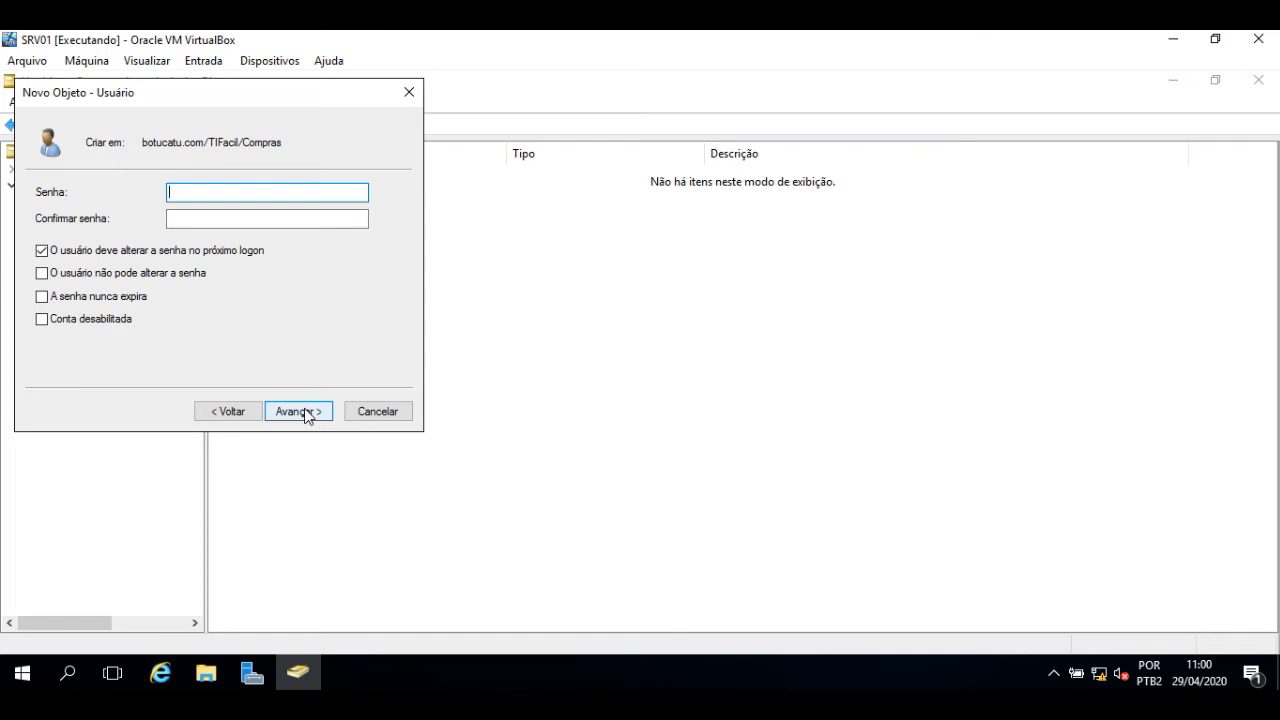
- Enter and confirm the new user's initial password
{"action": "type", "text": "Mudar@"}
{"action": "key", "text": "BackSpace"}
{"action": "key", "text": "BackSpace"}
{"action": "key", "text": "BackSpace"}
{"action": "key", "text": "BackSpace"}
{"action": "key", "text": "BackSpace"}
{"action": "key", "text": "BackSpace"}
{"action": "type", "text": "Mudar@123"}
{"action": "left_click", "coordinate": [255, 216]}
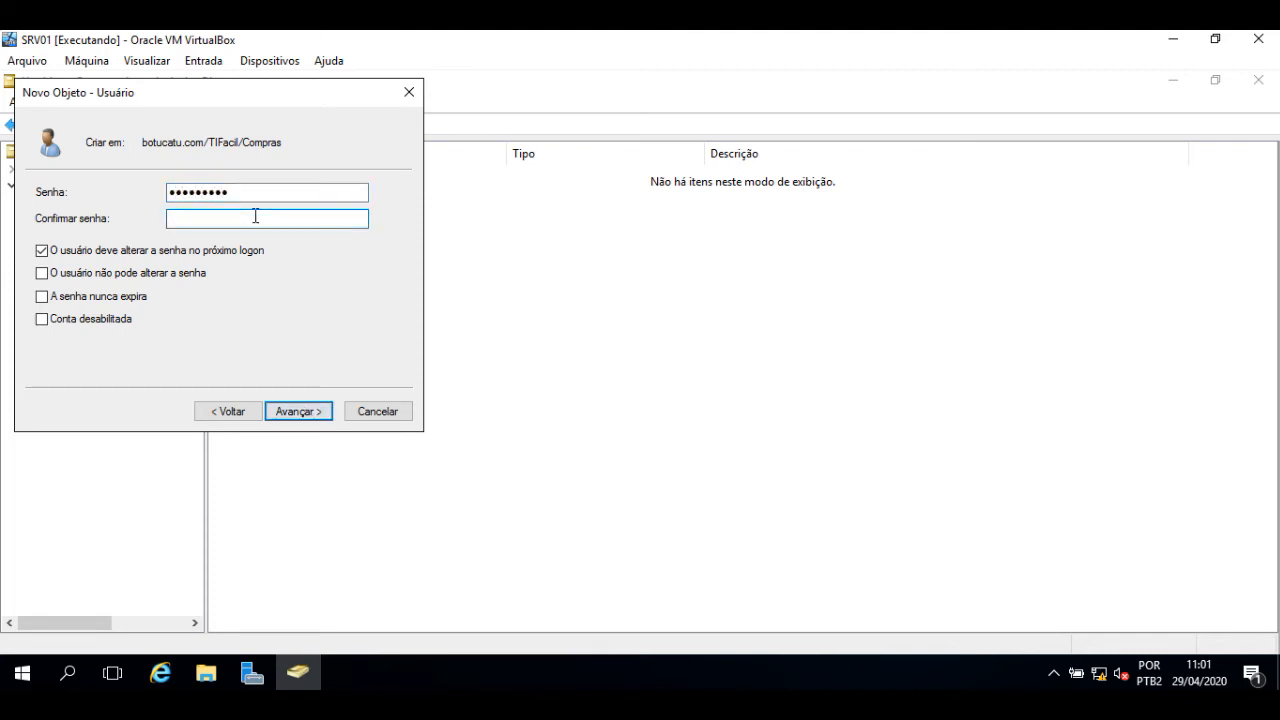
{"action": "type", "text": "Mudar@123"}
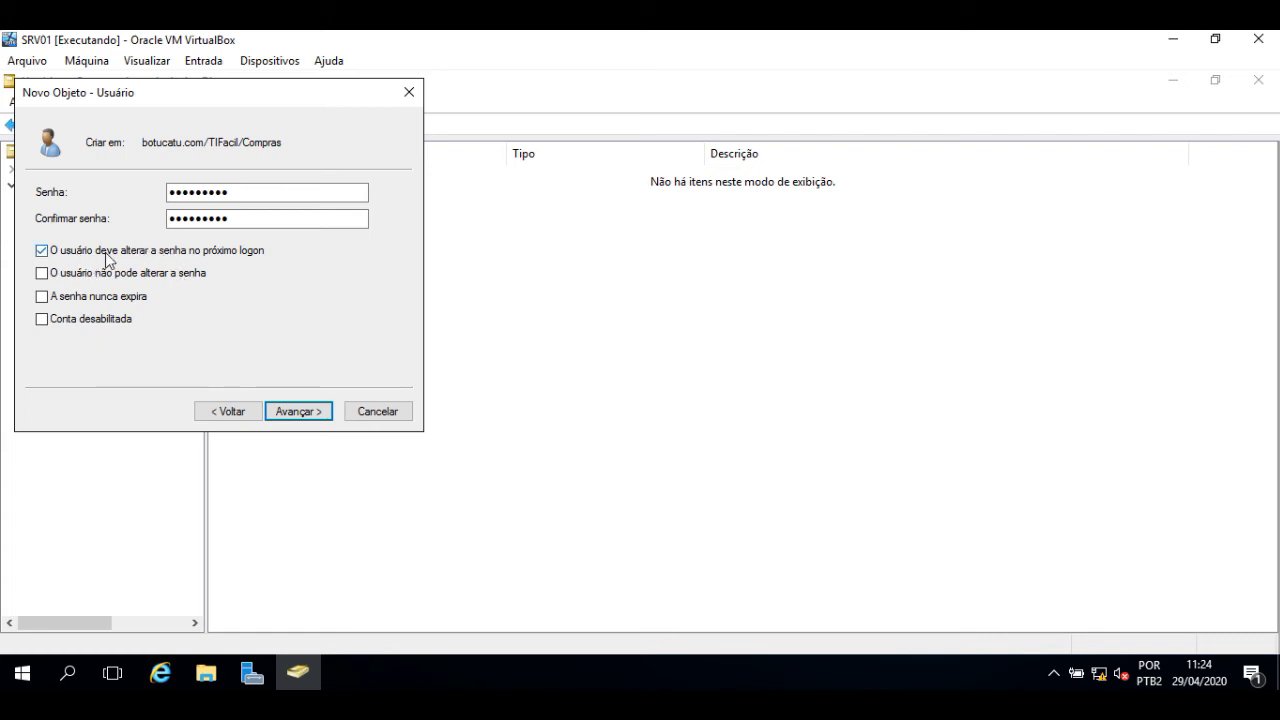
- Finish creating the first Compras user account and start another new user
{"action": "left_click", "coordinate": [306, 411]}
{"action": "left_click", "coordinate": [306, 410]}
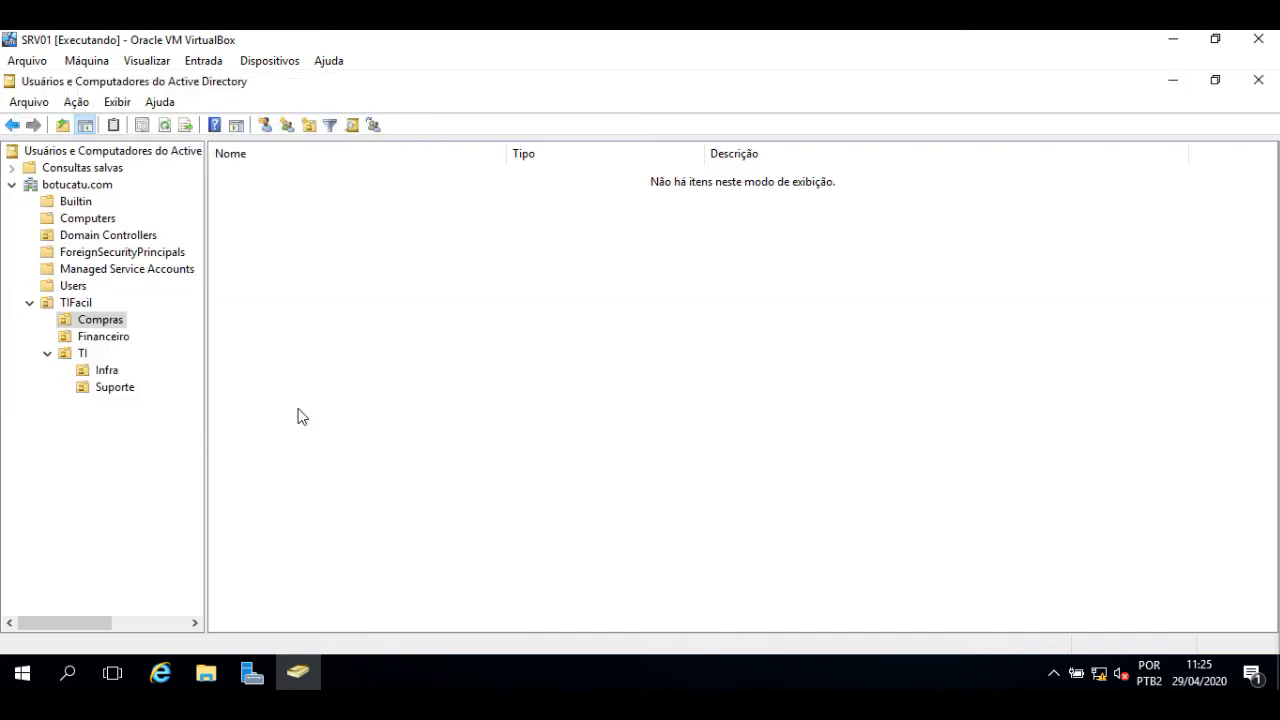
{"action": "left_click", "coordinate": [294, 256]}
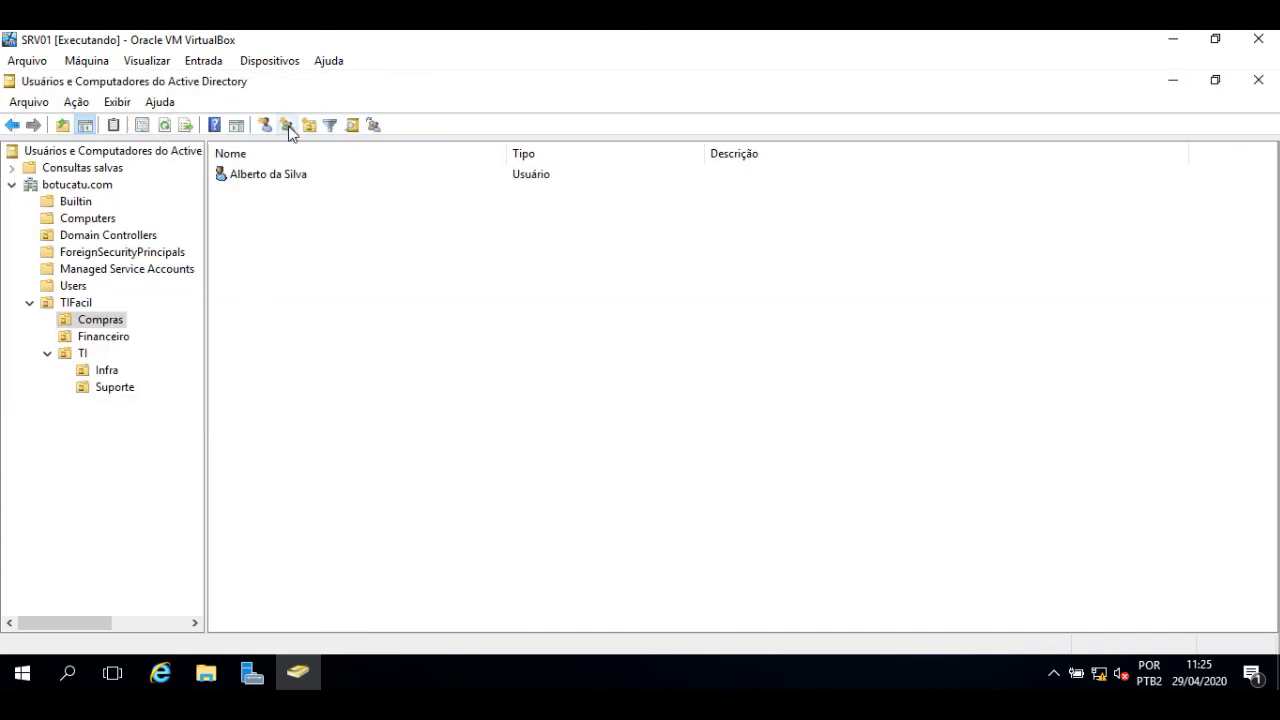
{"action": "left_click", "coordinate": [265, 126]}
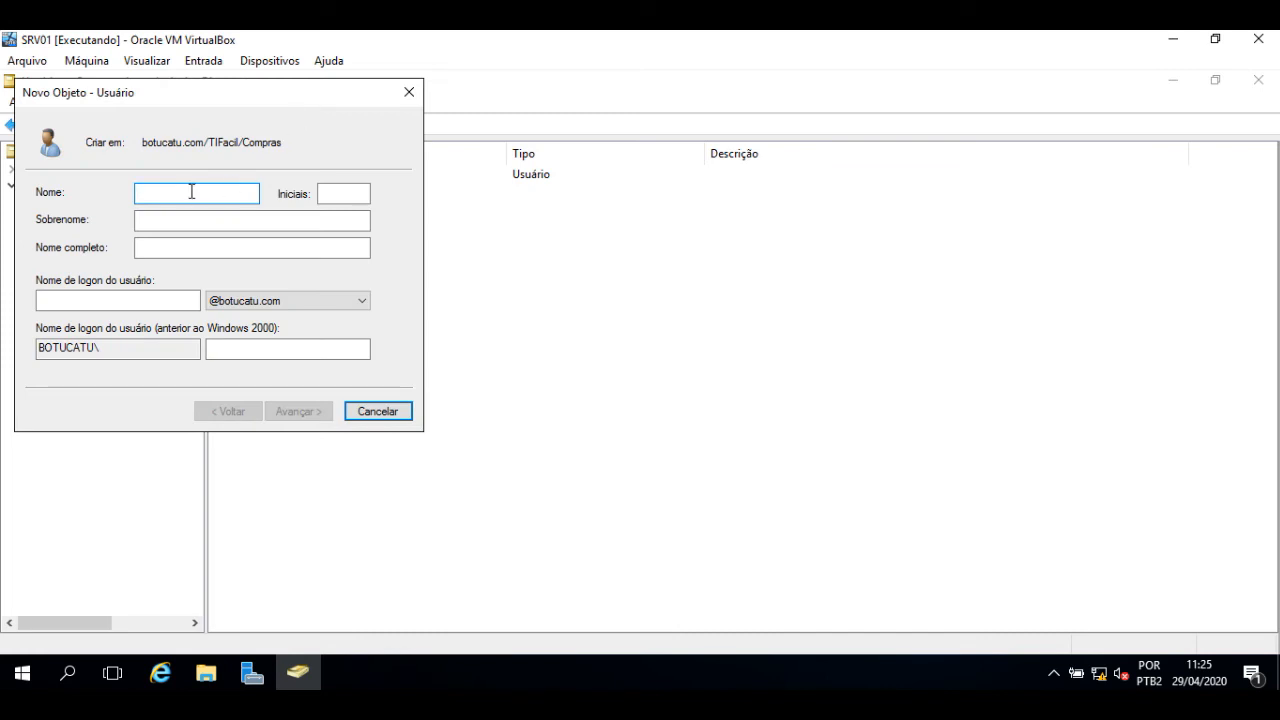
- Enter the second user's first name, surname and logon name, then advance
{"action": "key", "text": "Tab"}
{"action": "key", "text": "Tab"}
{"action": "key", "text": "Tab"}
{"action": "key", "text": "Tab"}
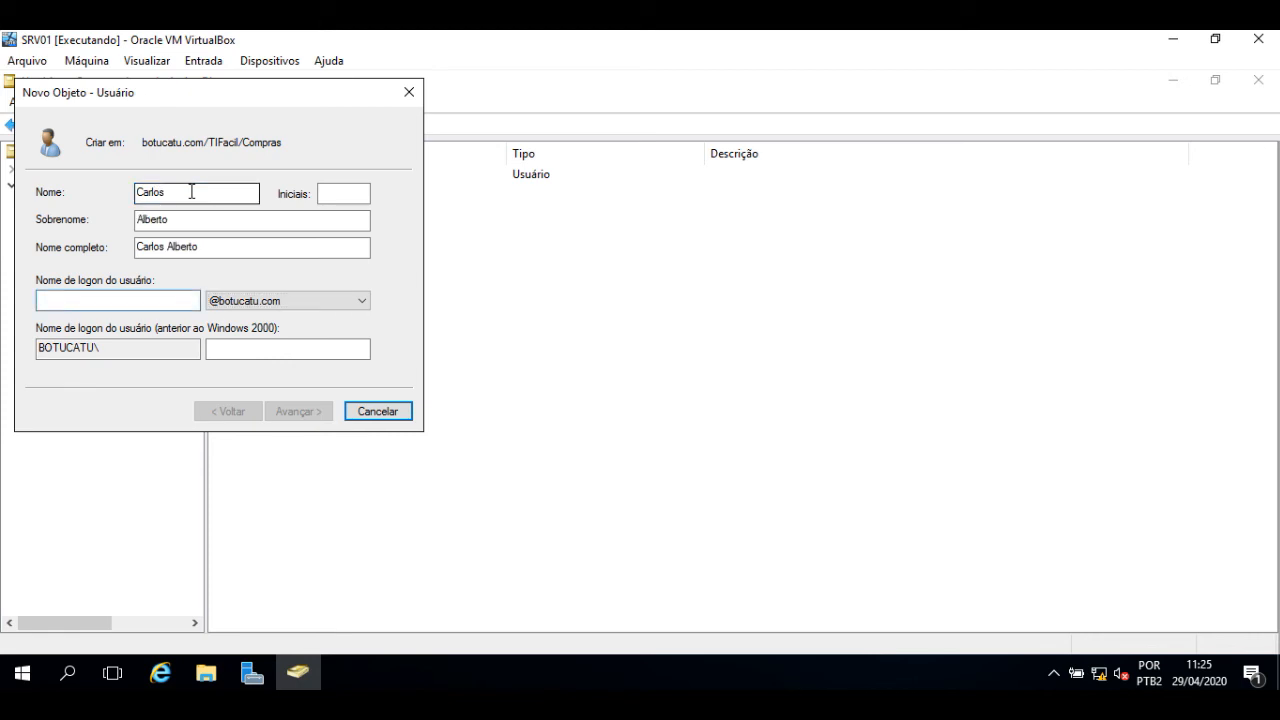
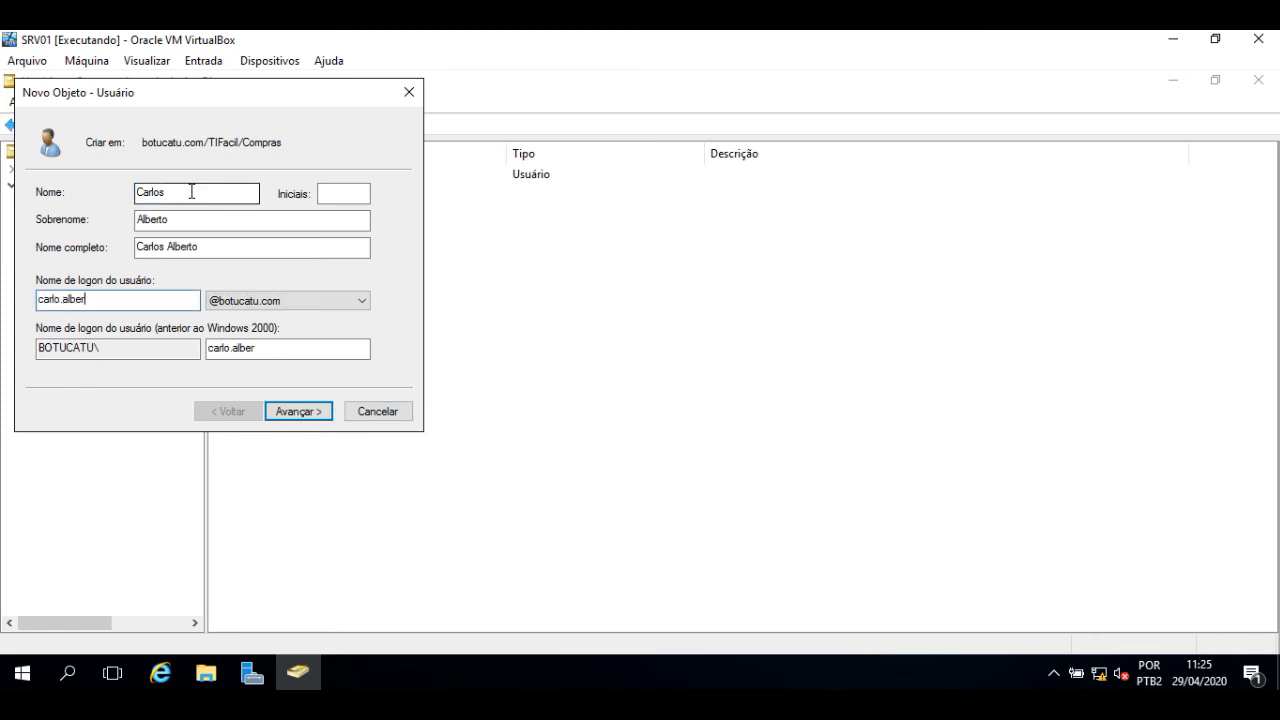
{"action": "key", "text": "Return"}
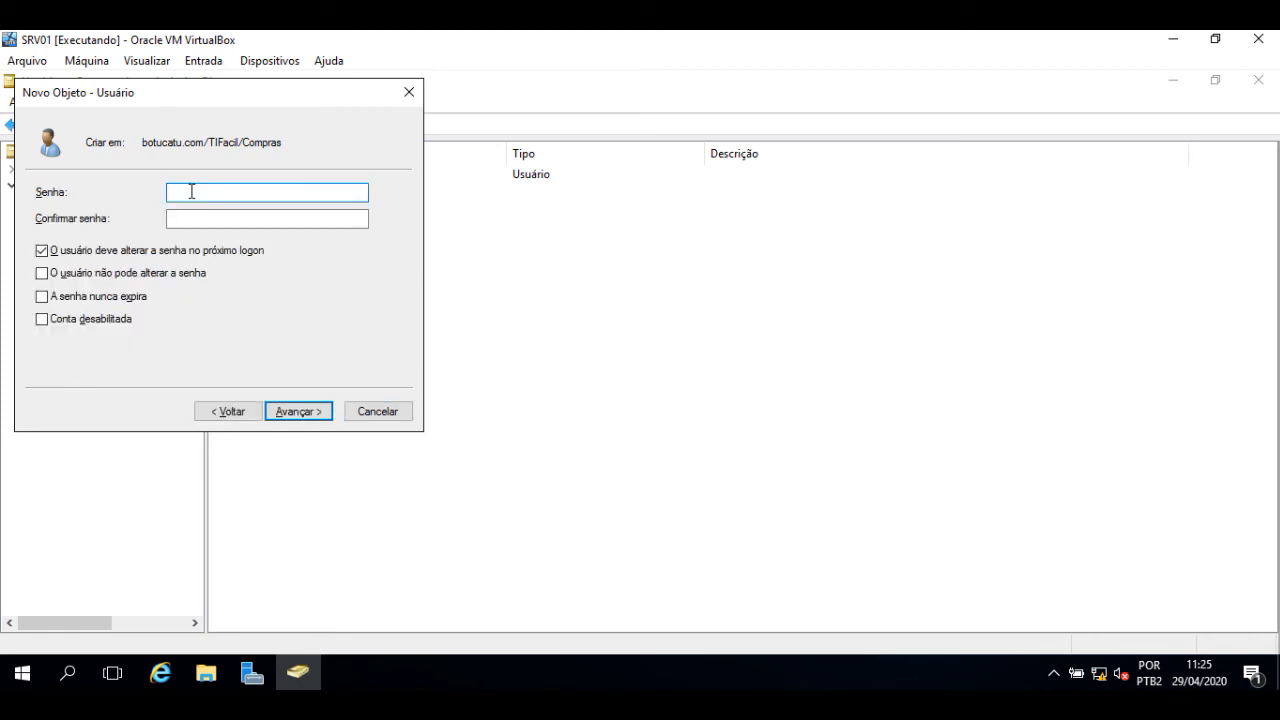
- Set and confirm the second user's password and finish creating the account
{"action": "type", "text": "••••••••••"}
{"action": "key", "text": "Tab"}
{"action": "type", "text": "•••••"}
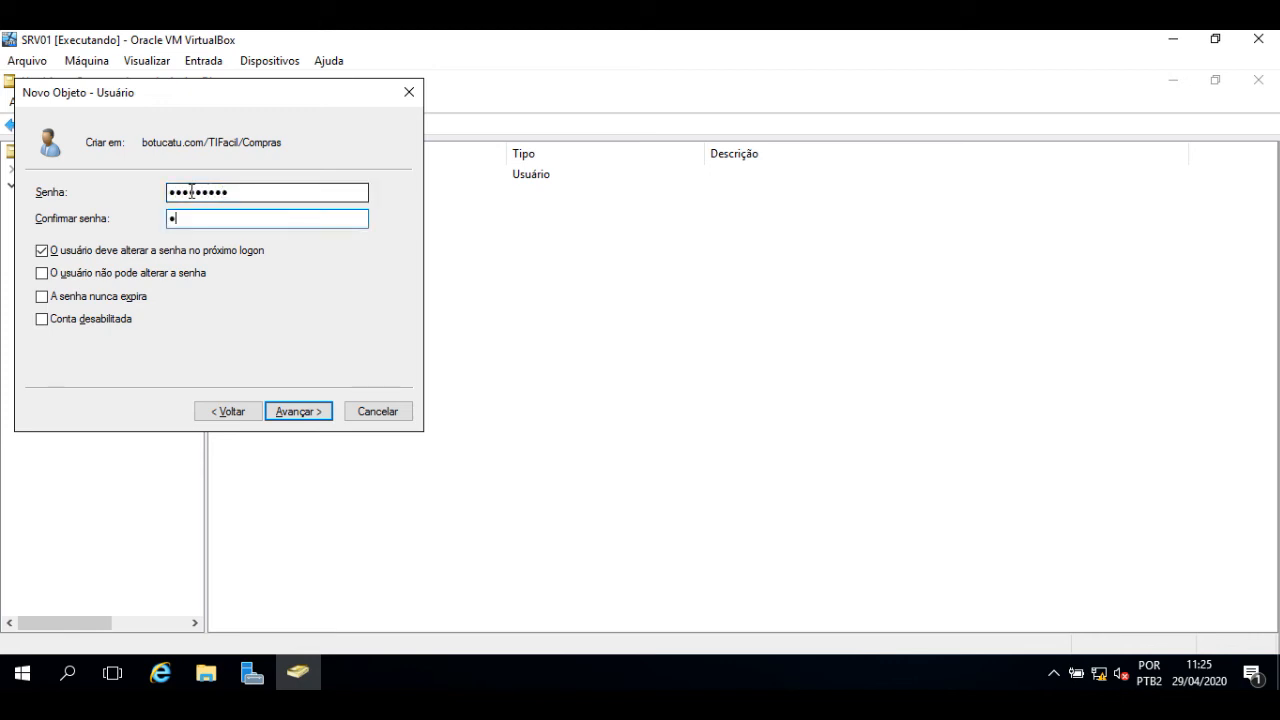
{"action": "type", "text": "•••••"}
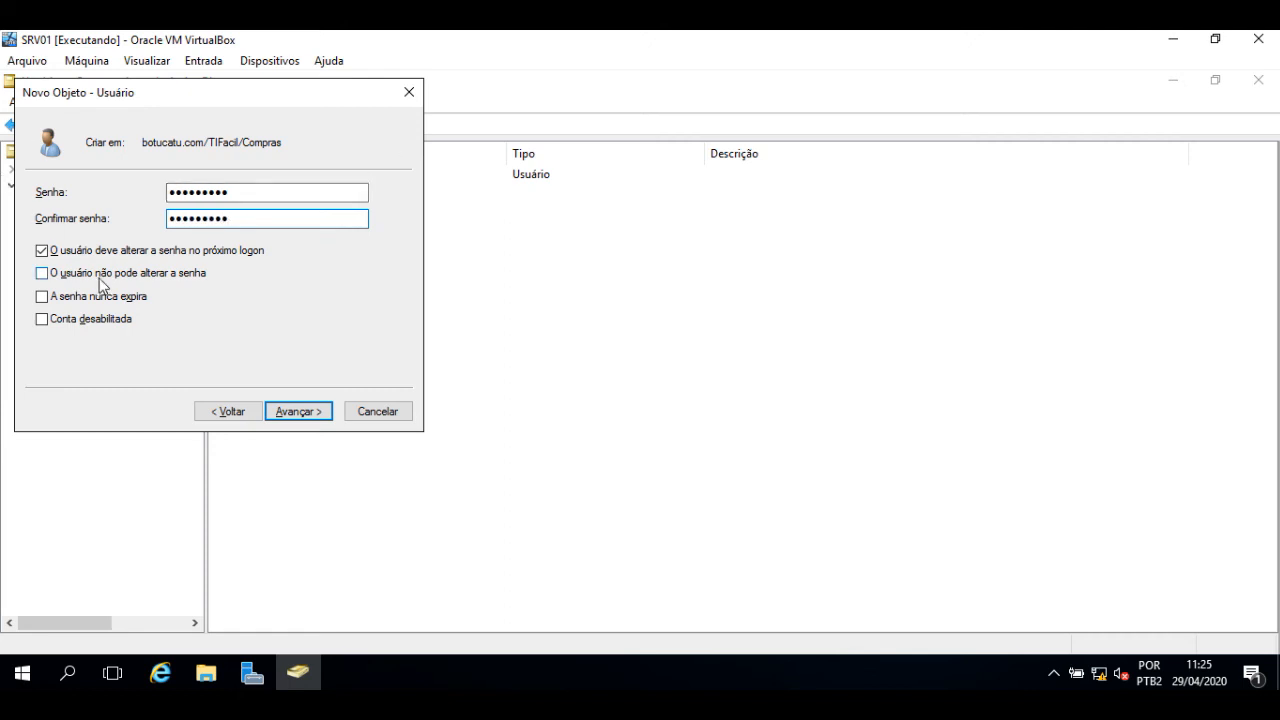
{"action": "left_click", "coordinate": [298, 412]}
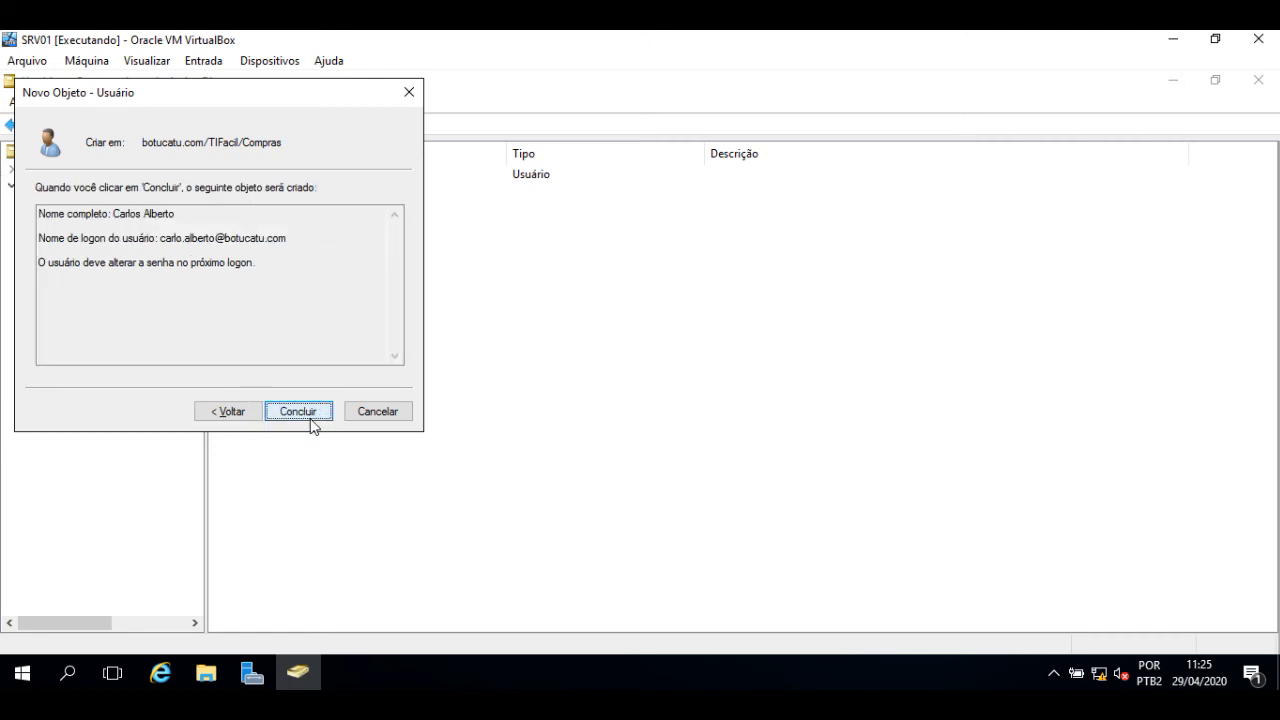
{"action": "left_click", "coordinate": [298, 412]}
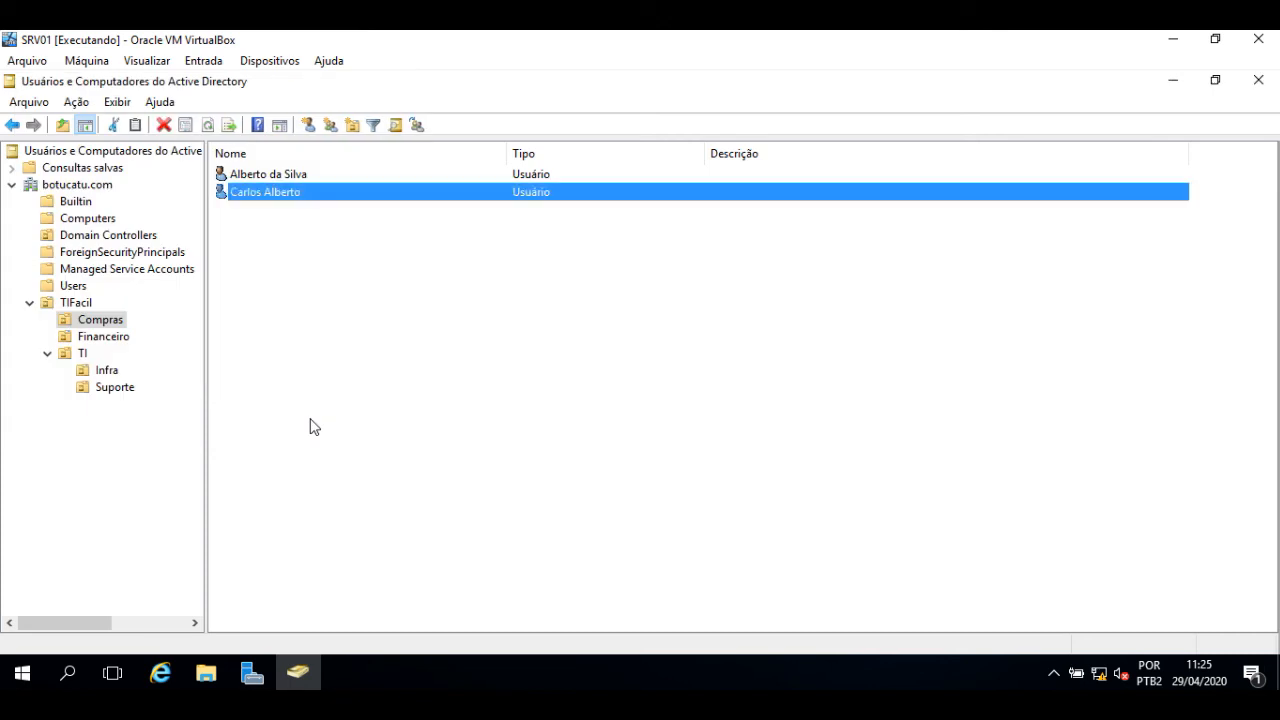
- Open Financeiro and start a new user with first name, last name and logon name
{"action": "left_click", "coordinate": [113, 342]}
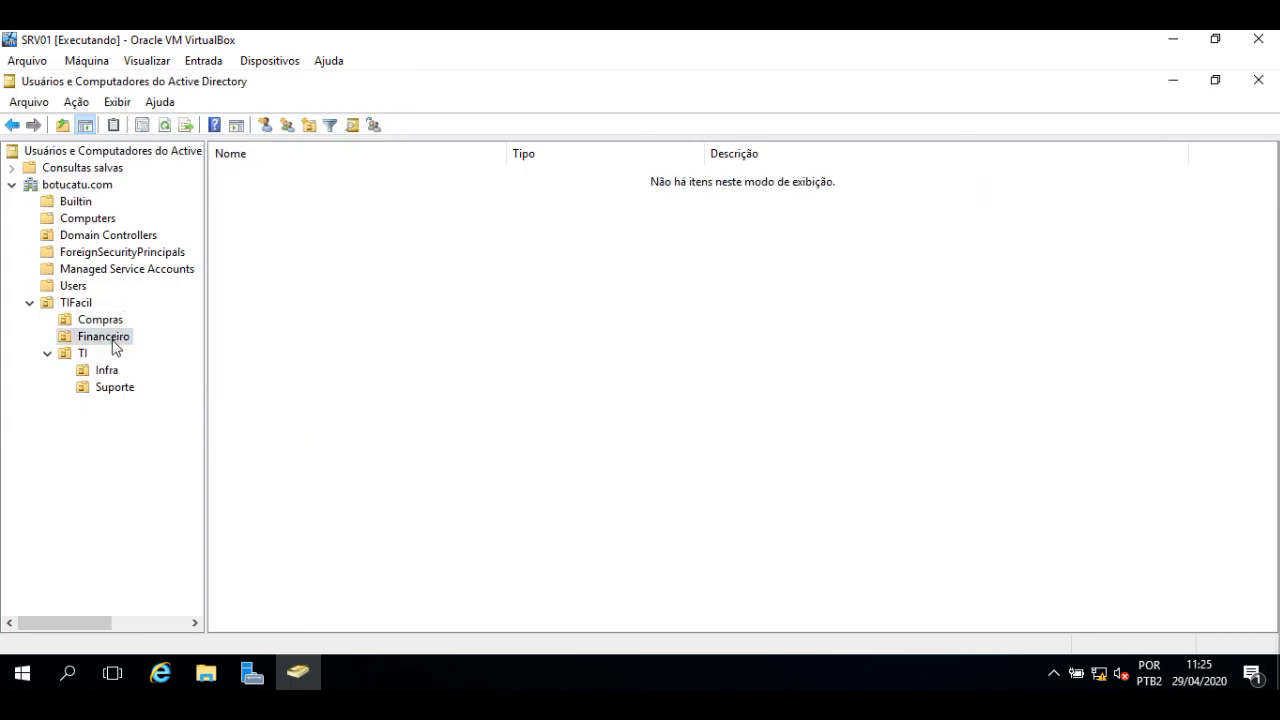
{"action": "left_click", "coordinate": [265, 125]}
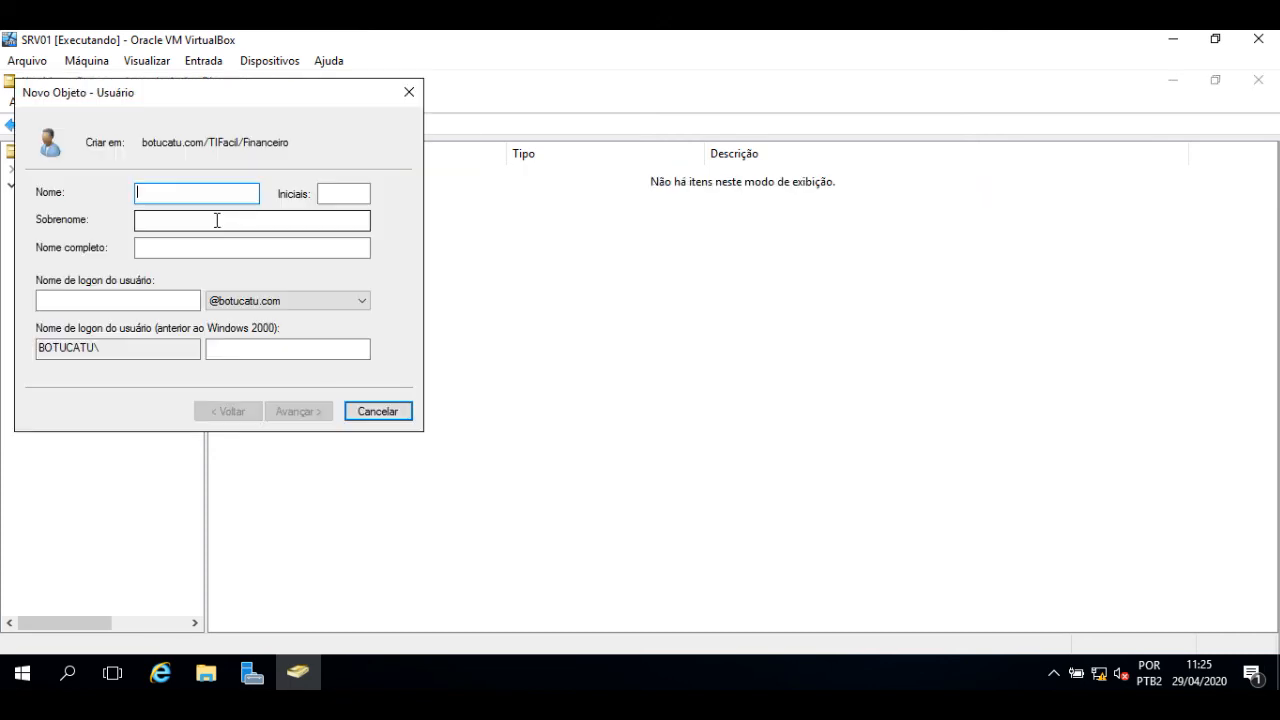
{"action": "left_click", "coordinate": [217, 220]}
{"action": "key", "text": "Tab"}
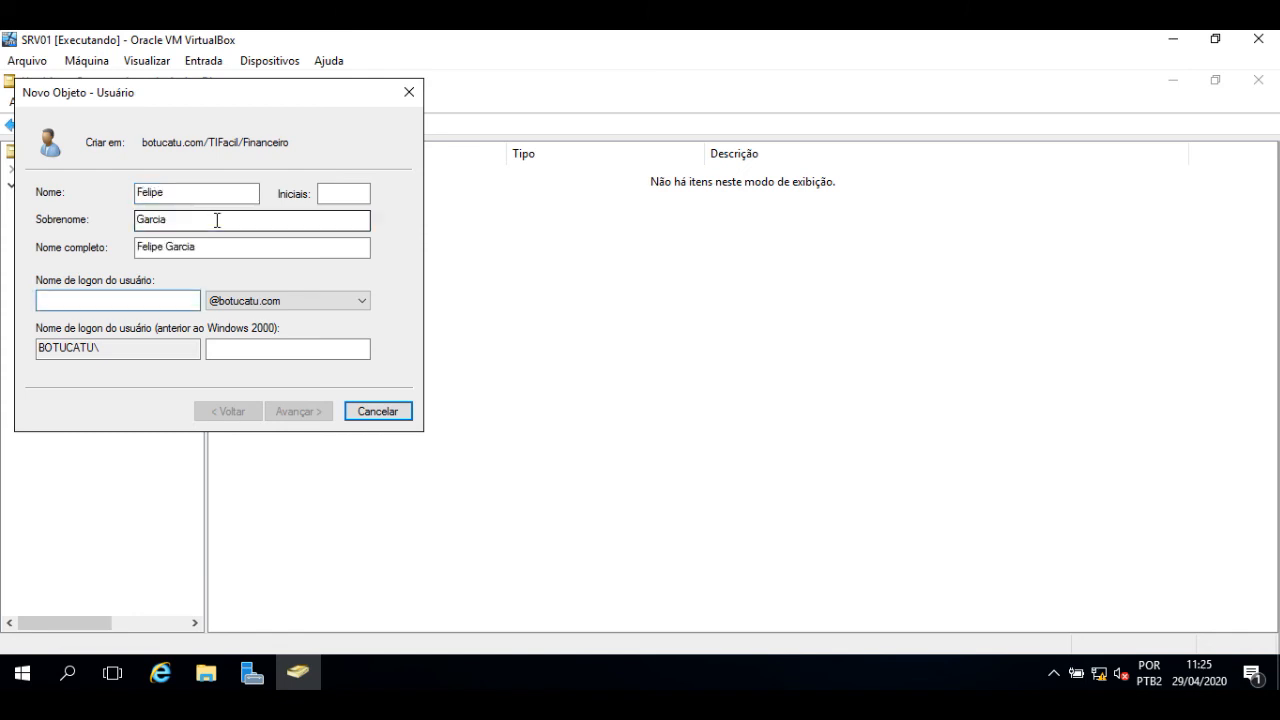
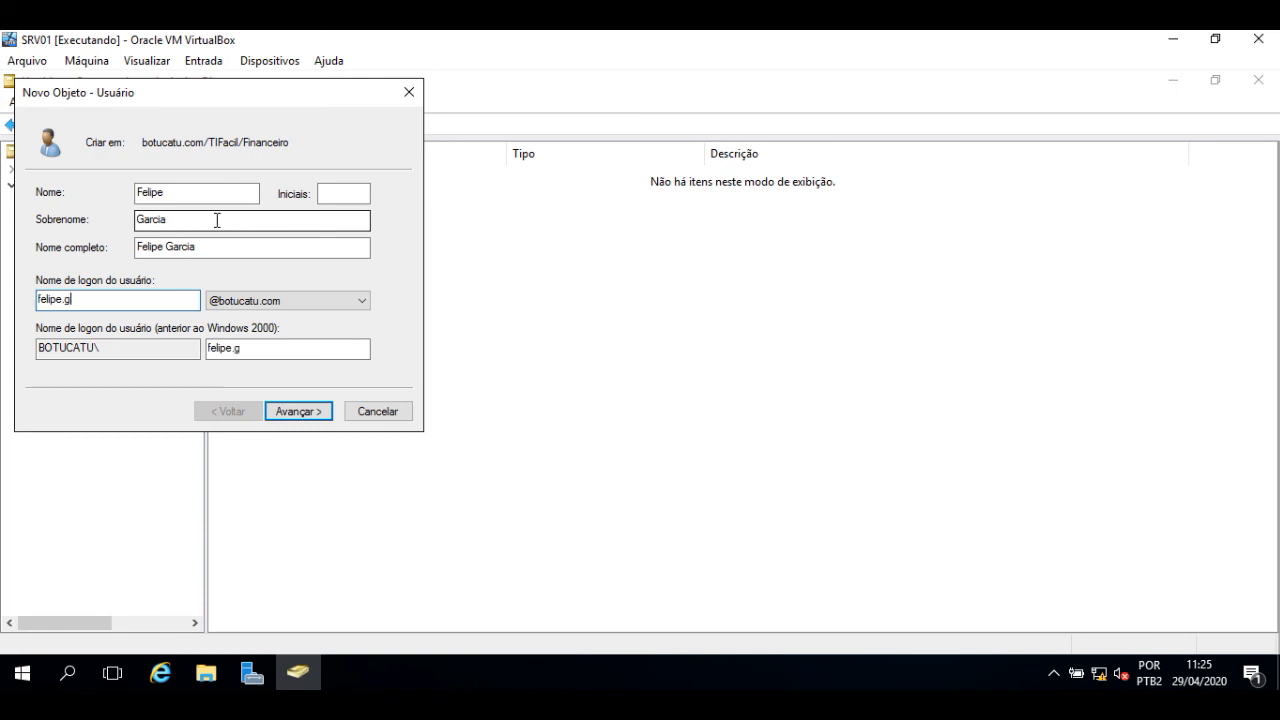
{"action": "key", "text": "Return"}
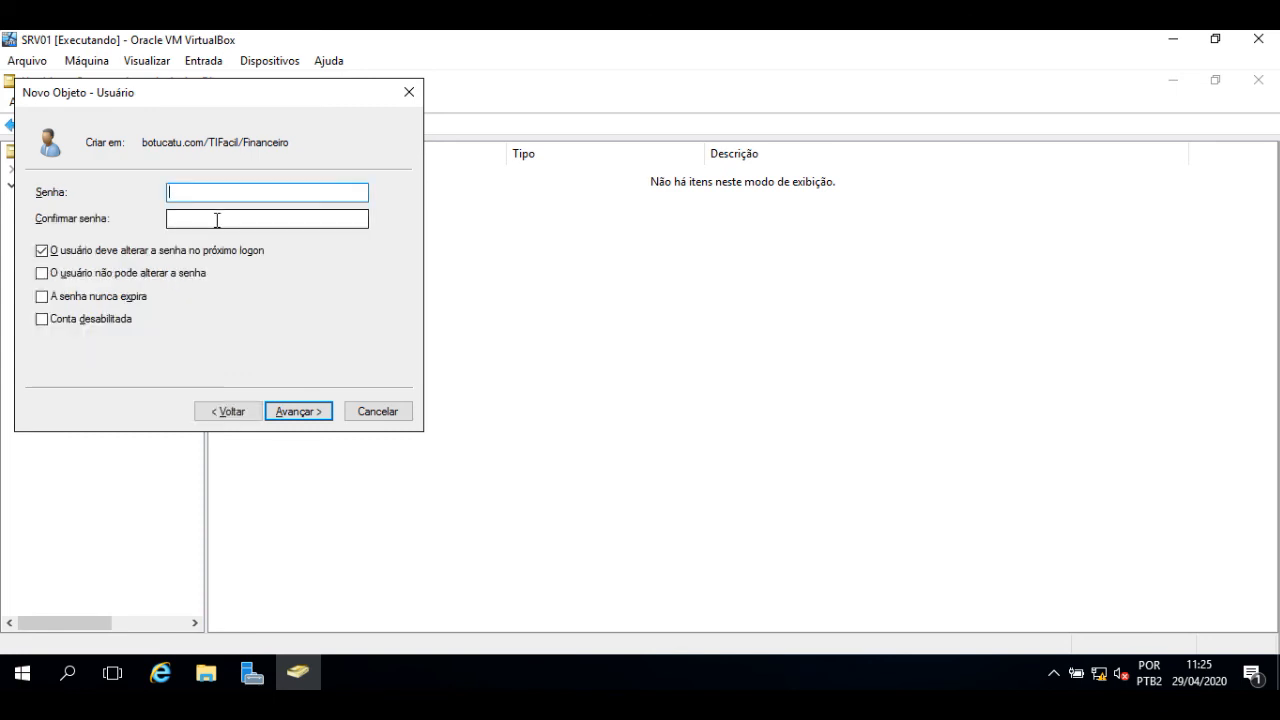
- Set and confirm the Financeiro user's password and finish creating the account
{"action": "type", "text": "•••••••••"}
{"action": "key", "text": "Tab"}
{"action": "type", "text": "•••••"}
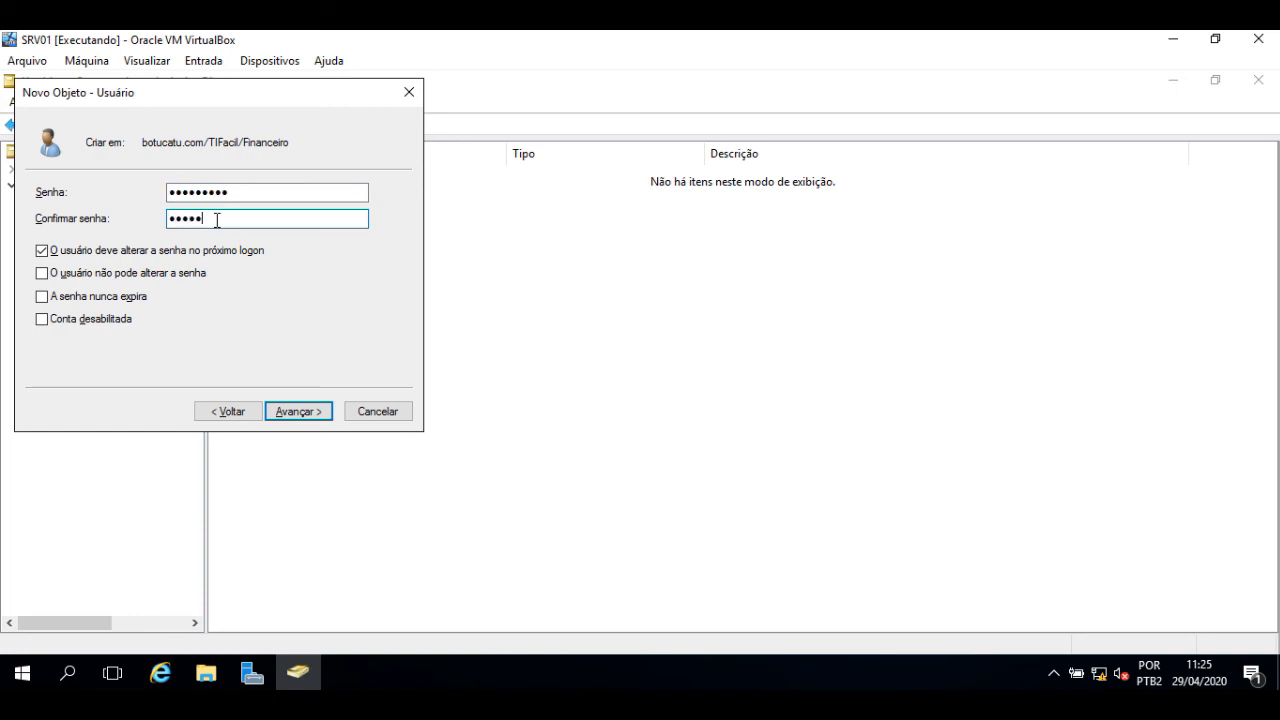
{"action": "type", "text": "••••"}
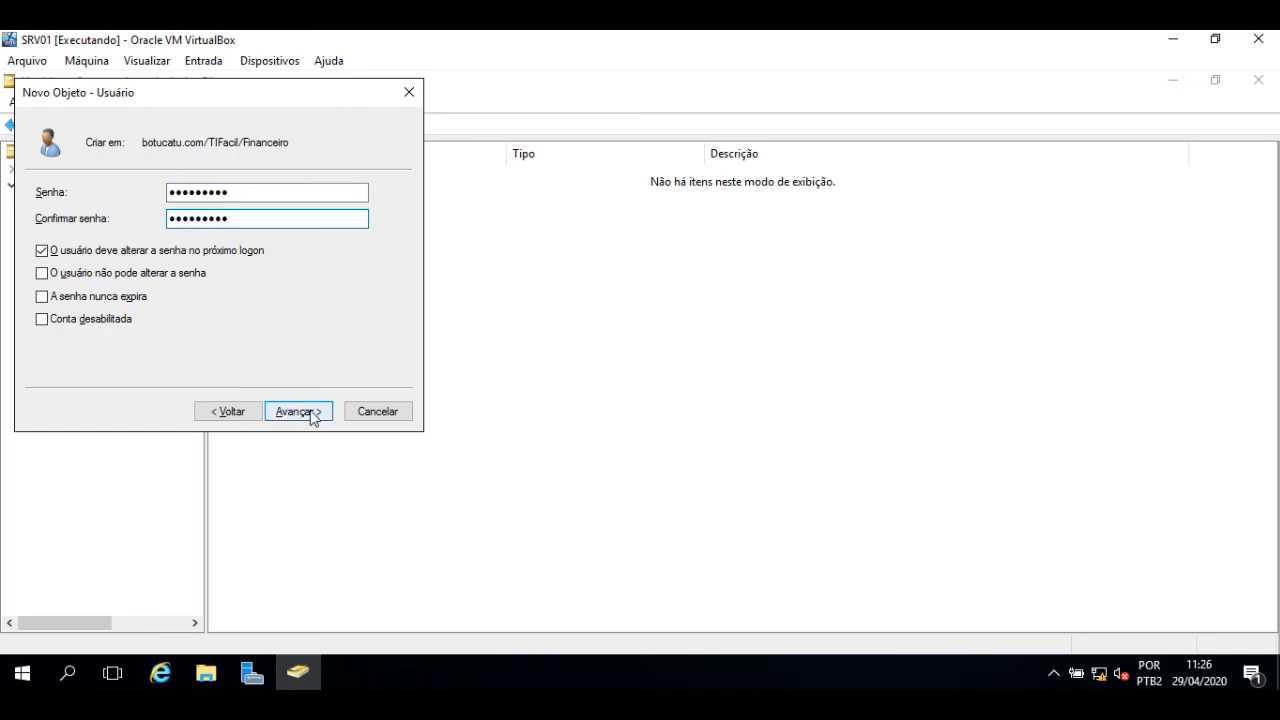
{"action": "left_click", "coordinate": [298, 411]}
{"action": "left_click", "coordinate": [298, 411]}
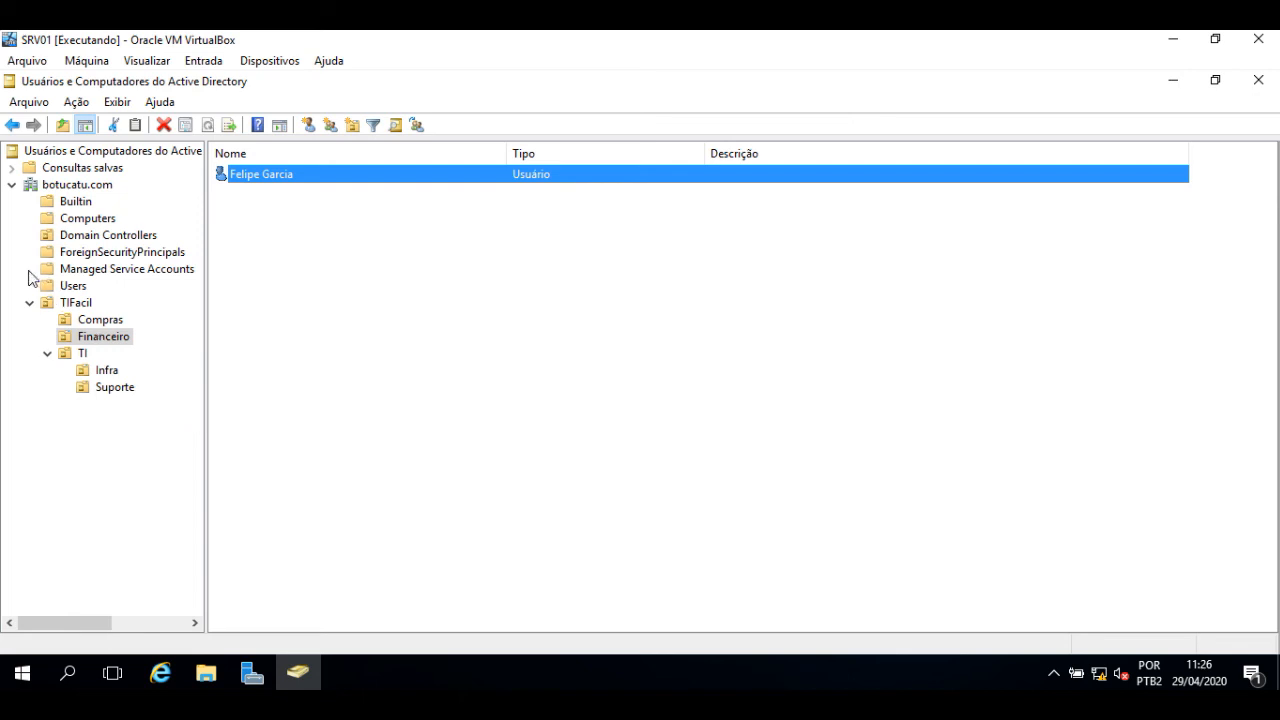
- Expand TIFacil and open Compras to view its two user accounts
{"action": "left_click", "coordinate": [63, 305]}
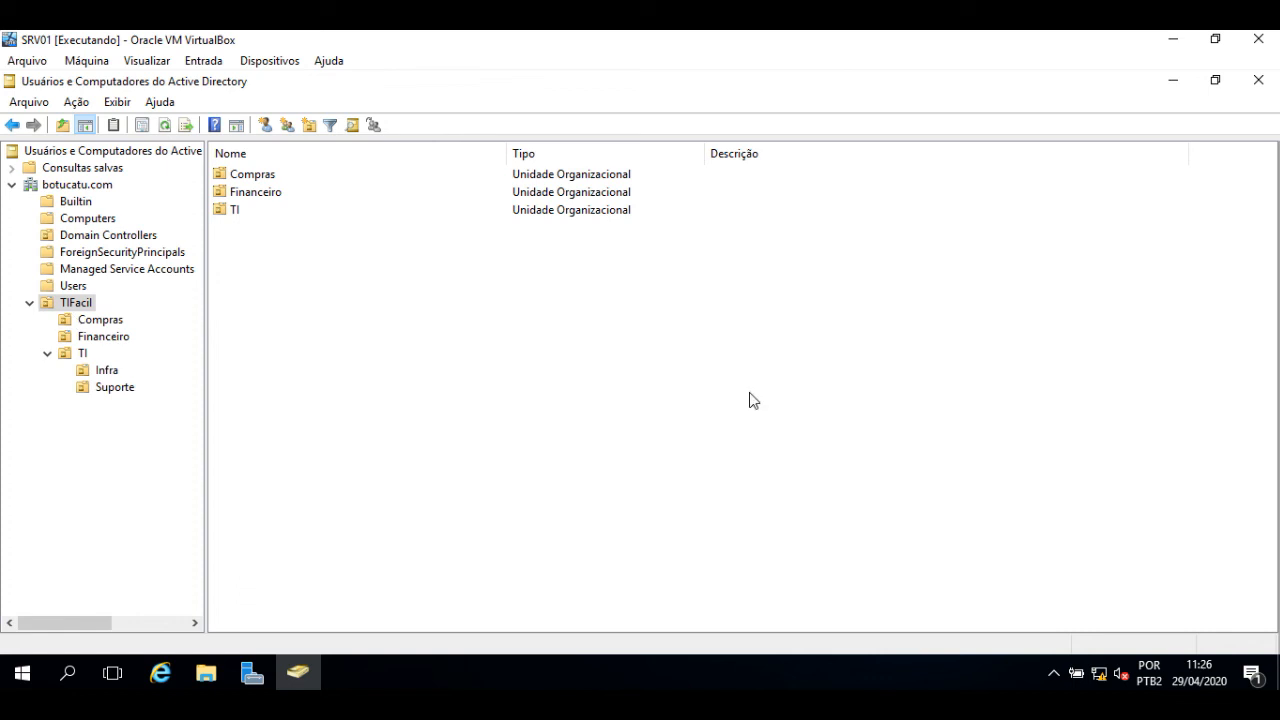
{"action": "left_click", "coordinate": [104, 320]}
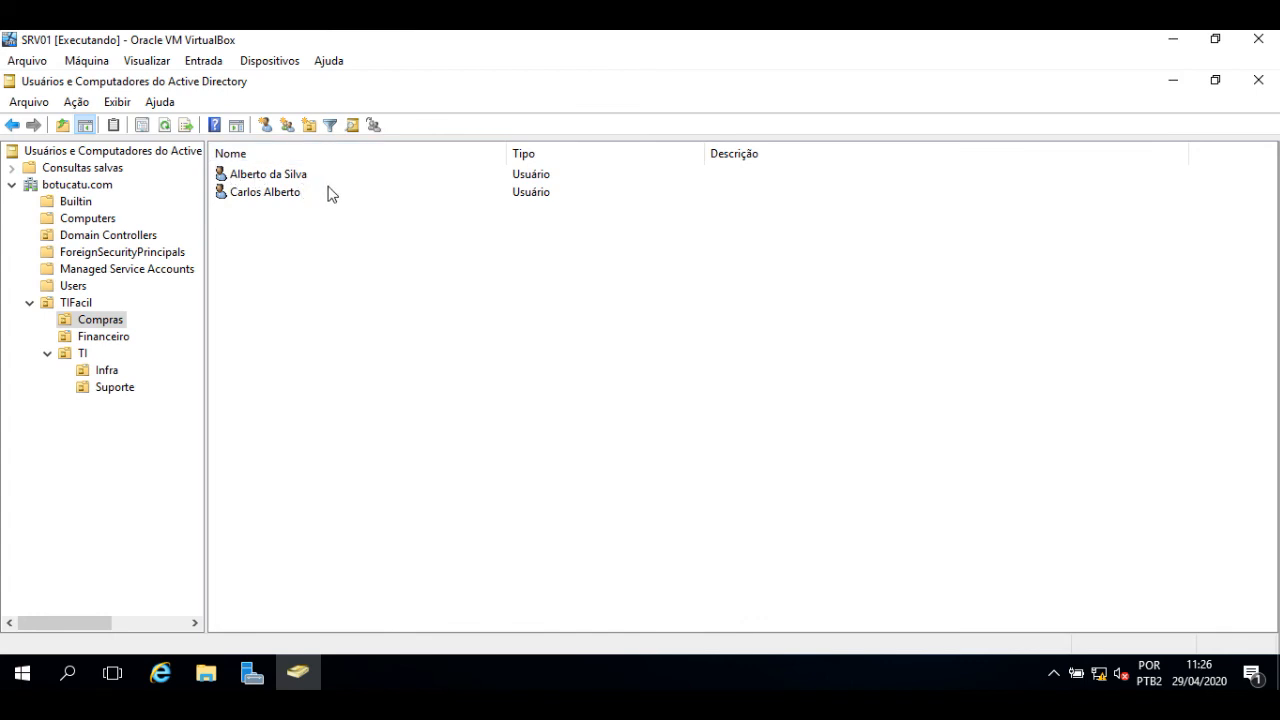
- Switch to the PC02 VM and lock the Windows 7 session
{"action": "key", "text": "alt+Tab"}
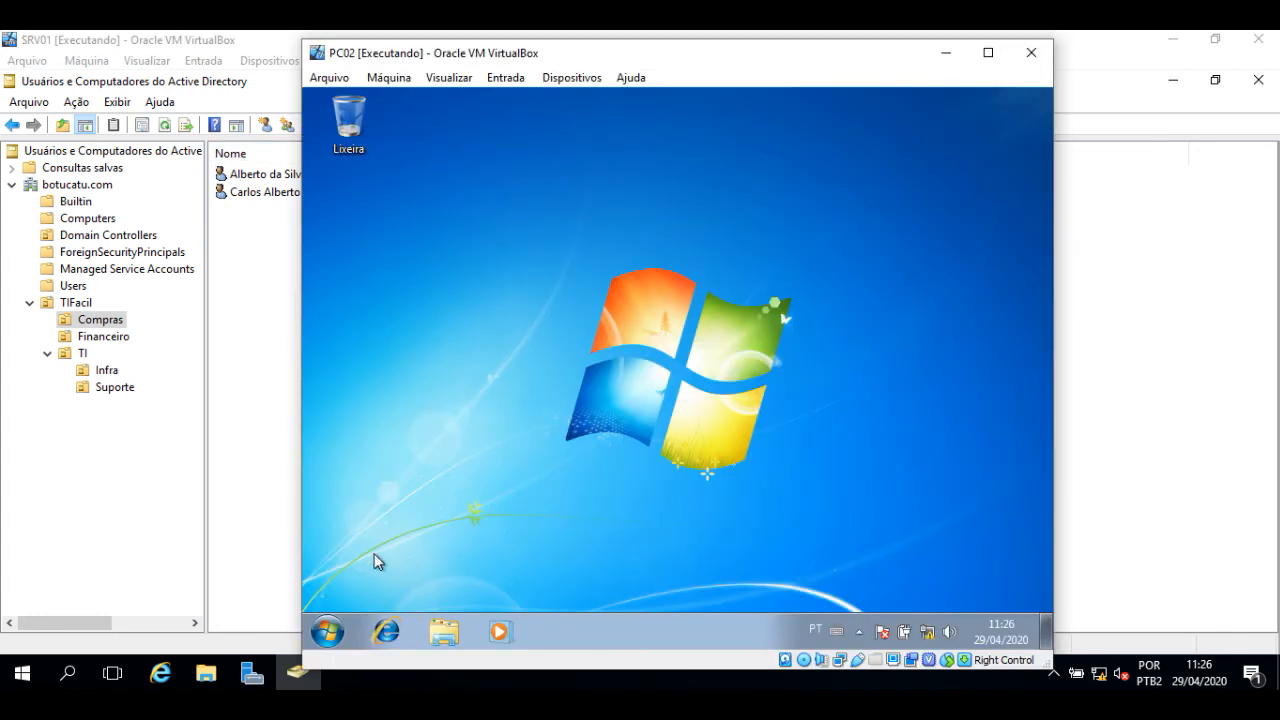
{"action": "left_click", "coordinate": [327, 631]}
{"action": "left_click", "coordinate": [626, 583]}
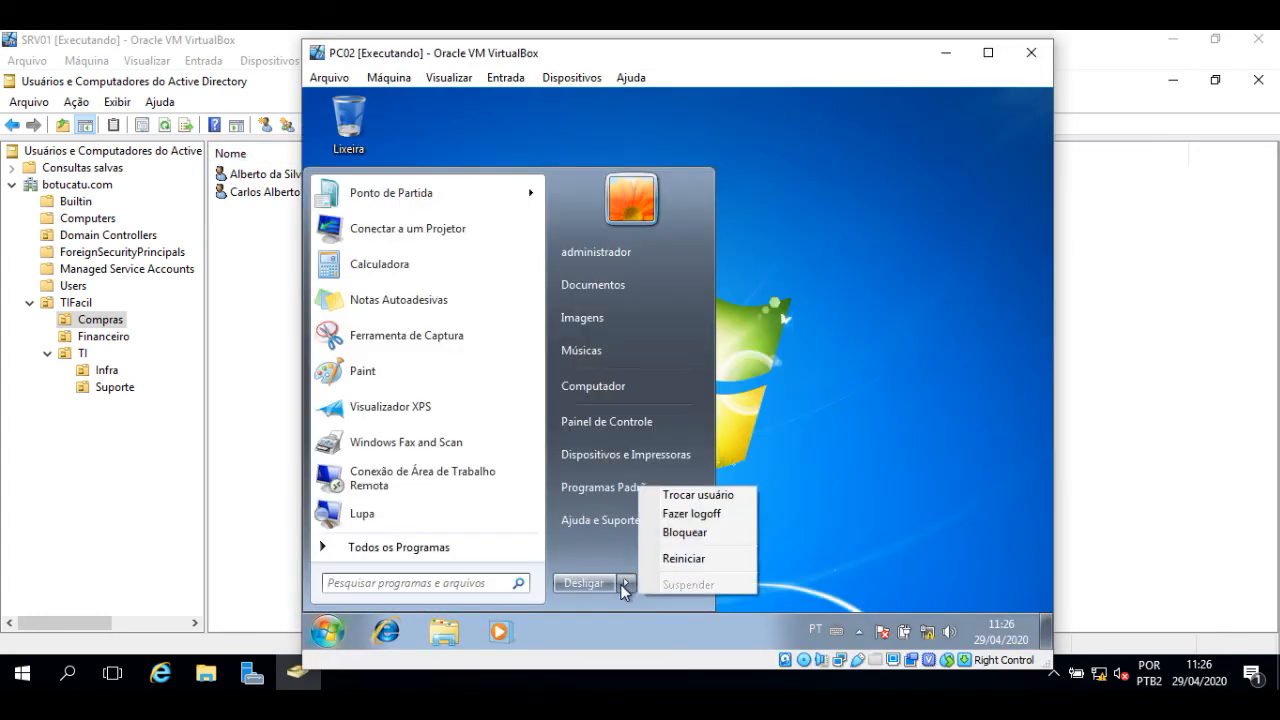
{"action": "left_click", "coordinate": [686, 531]}
- Send Ctrl-Alt-Del to the VM and choose to sign in as another user
{"action": "left_click", "coordinate": [505, 77]}
{"action": "mouse_move", "coordinate": [558, 104]}
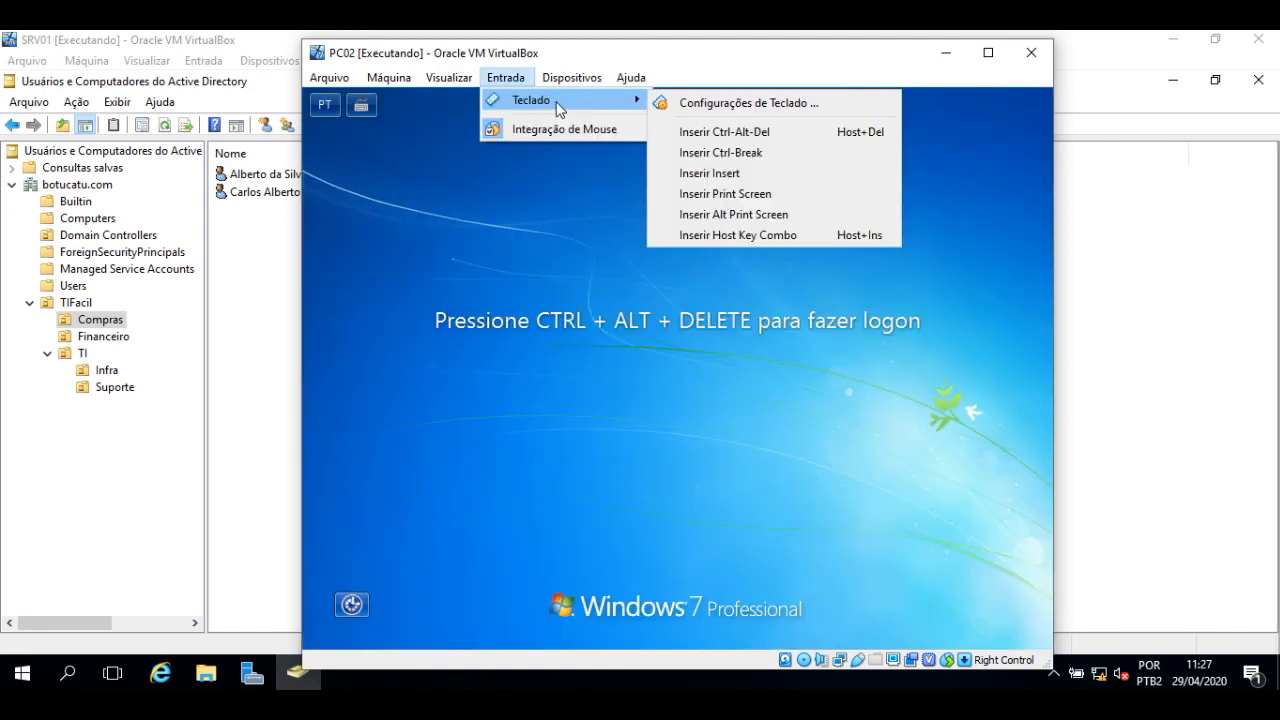
{"action": "left_click", "coordinate": [768, 131]}
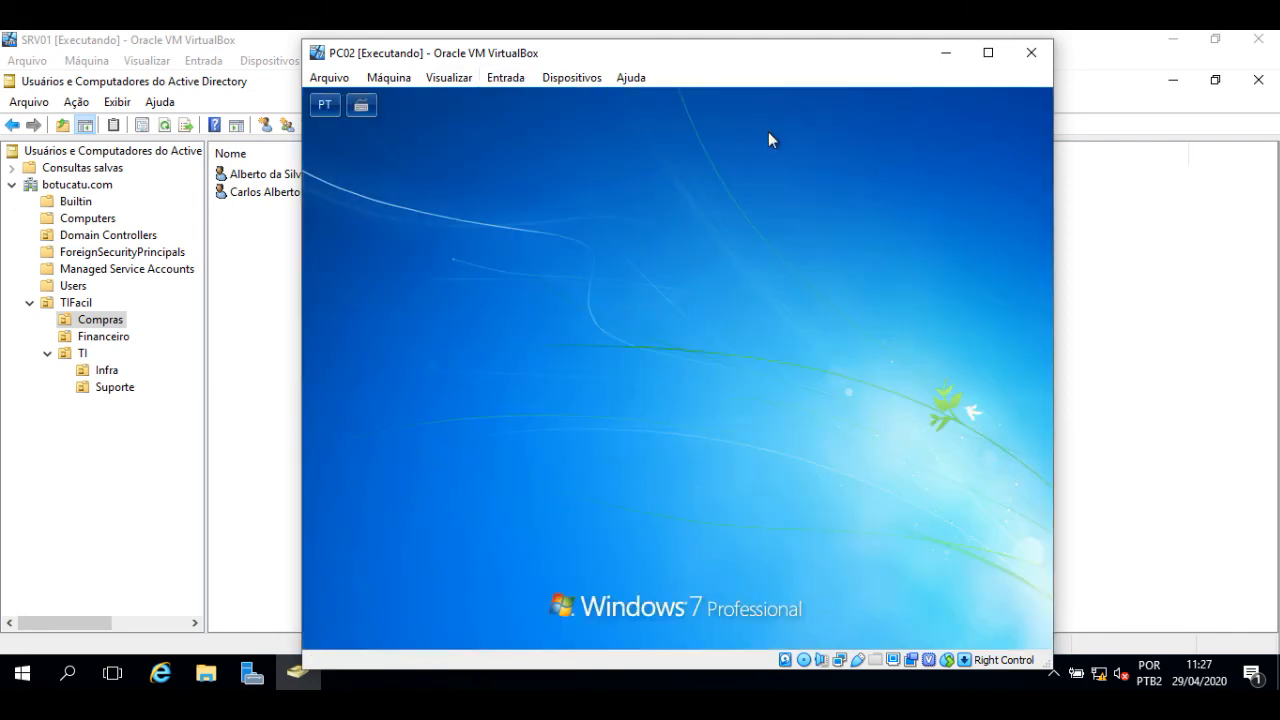
{"action": "left_click", "coordinate": [680, 553]}
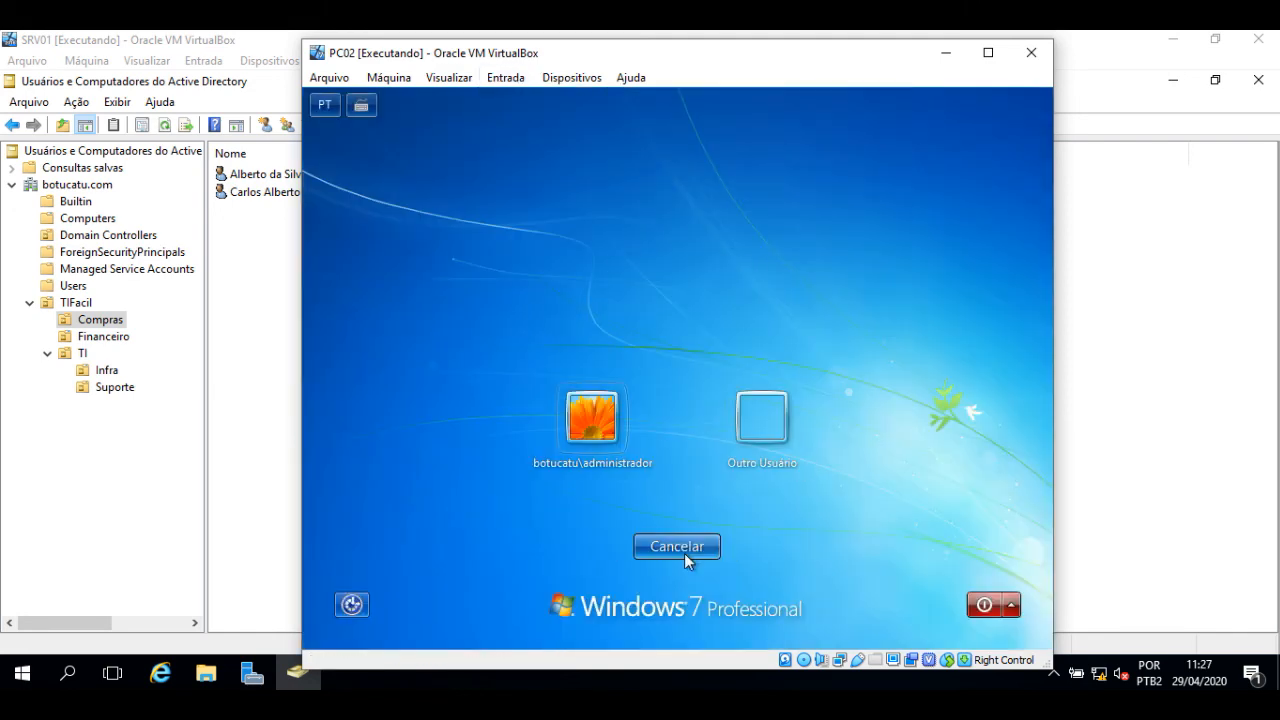
{"action": "left_click", "coordinate": [760, 418]}
- Sign in with the new Compras user's logon name and password
{"action": "left_click", "coordinate": [637, 410]}
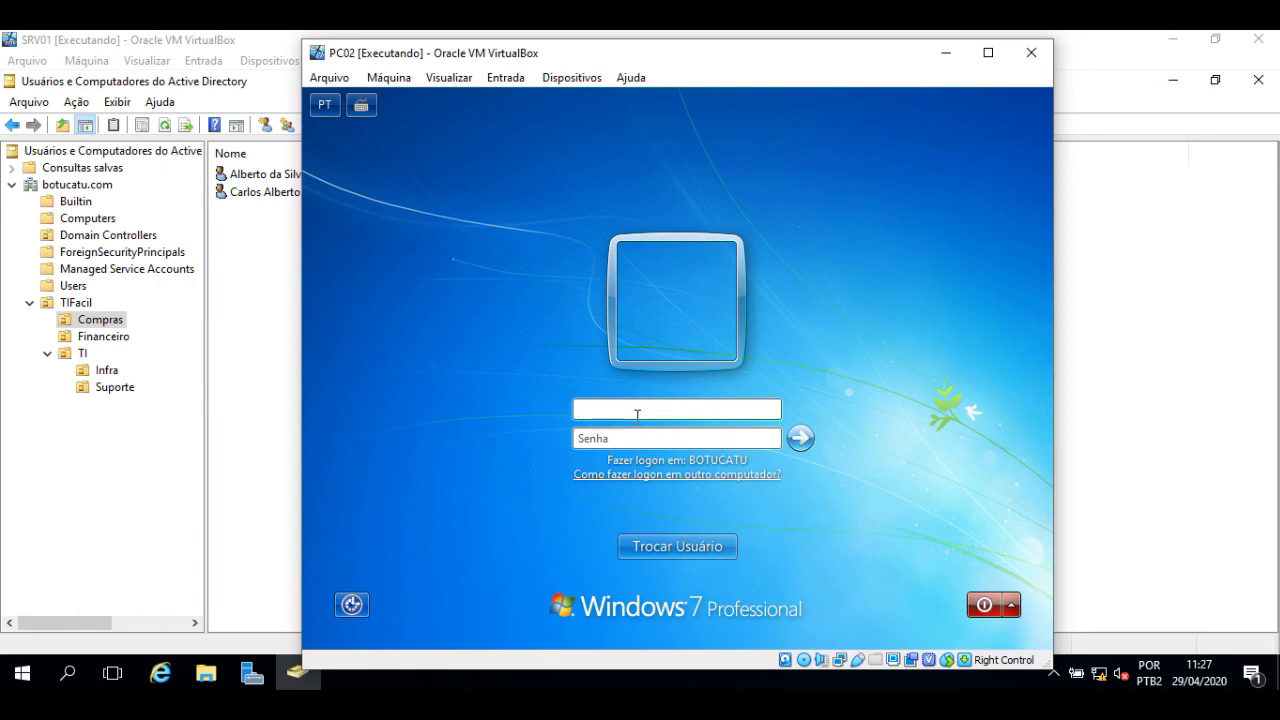
{"action": "key", "text": "Tab"}
{"action": "type", "text": "•••••••••"}
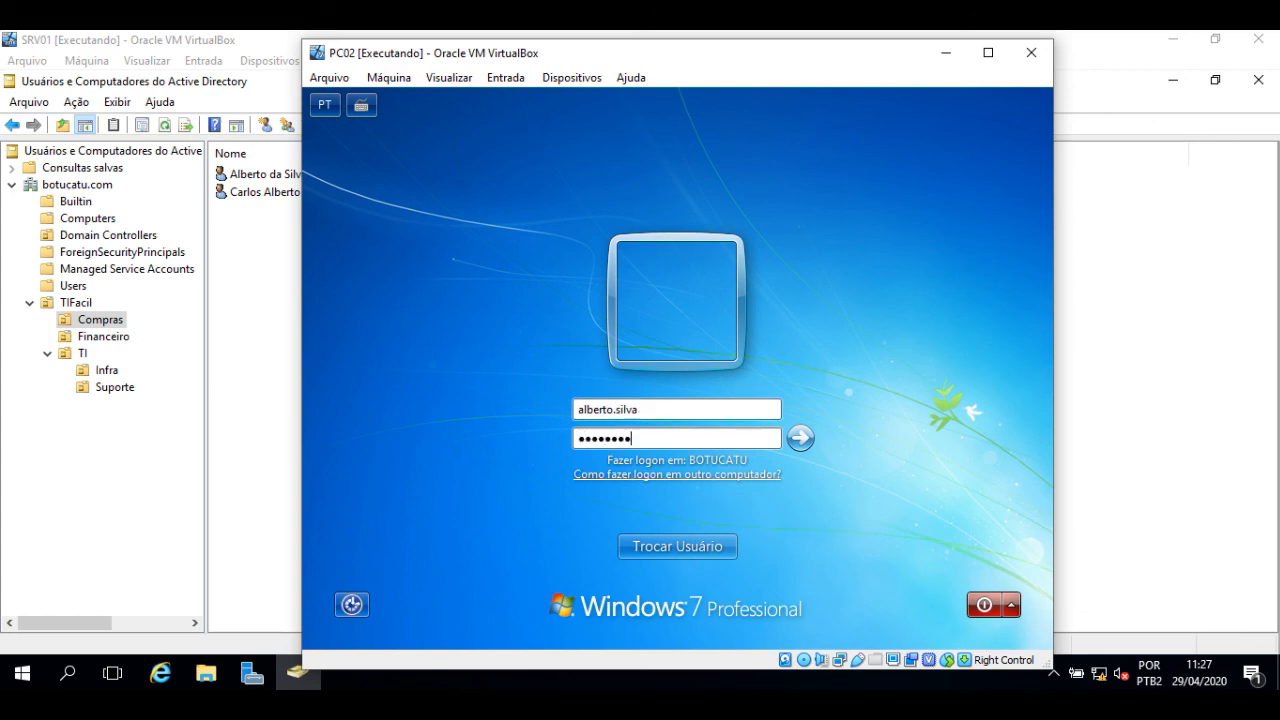
{"action": "key", "text": "Return"}
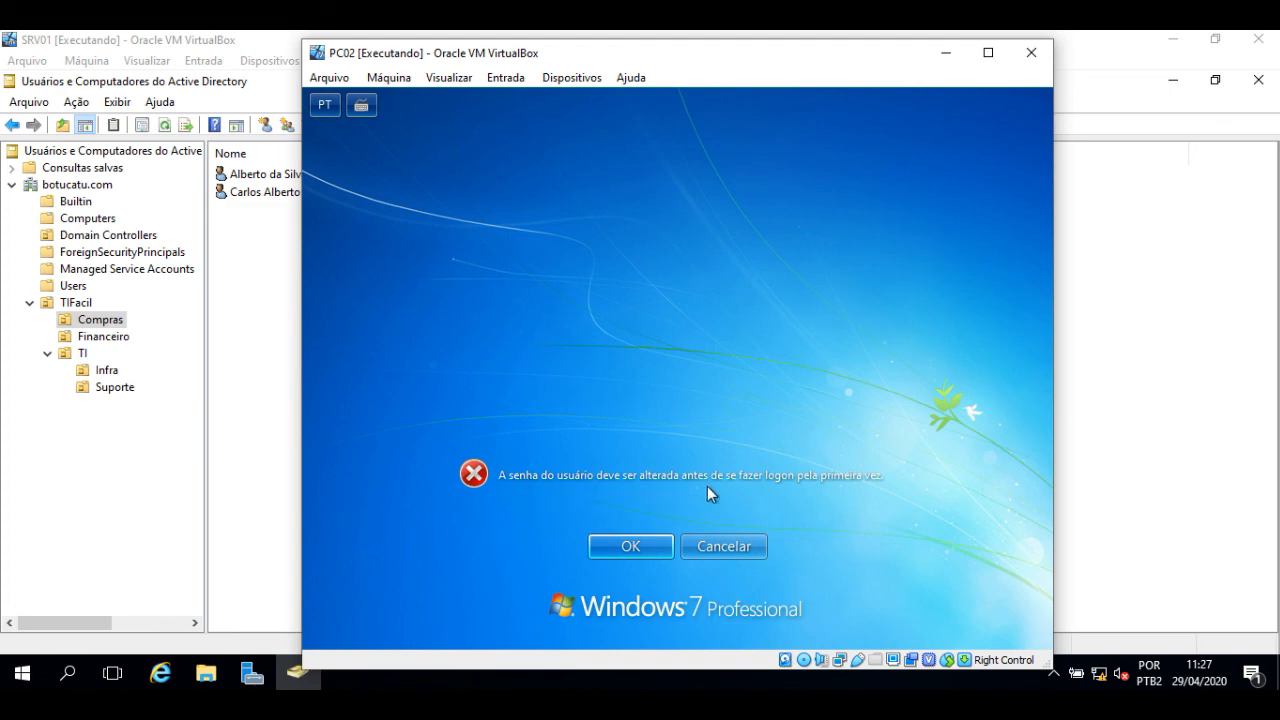
- Dismiss the notice, resend Ctrl-Alt-Del and choose Other User again
{"action": "left_click", "coordinate": [738, 551]}
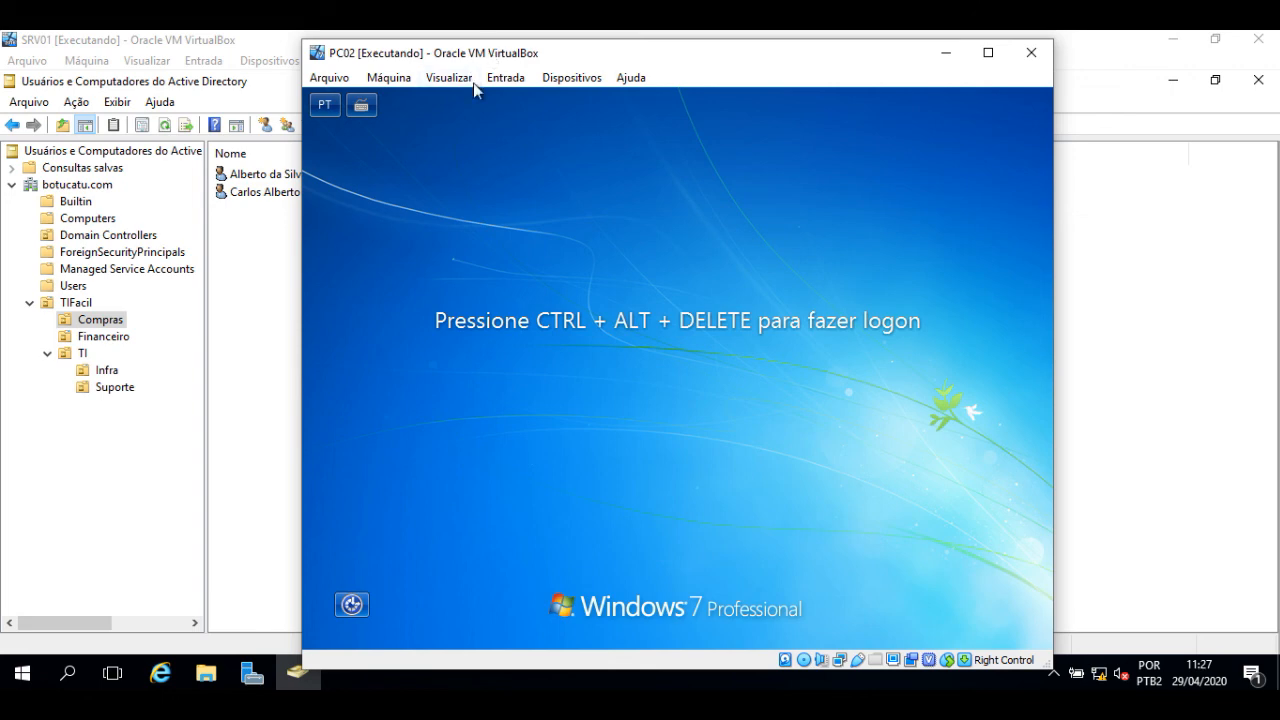
{"action": "left_click", "coordinate": [505, 80]}
{"action": "mouse_move", "coordinate": [580, 102]}
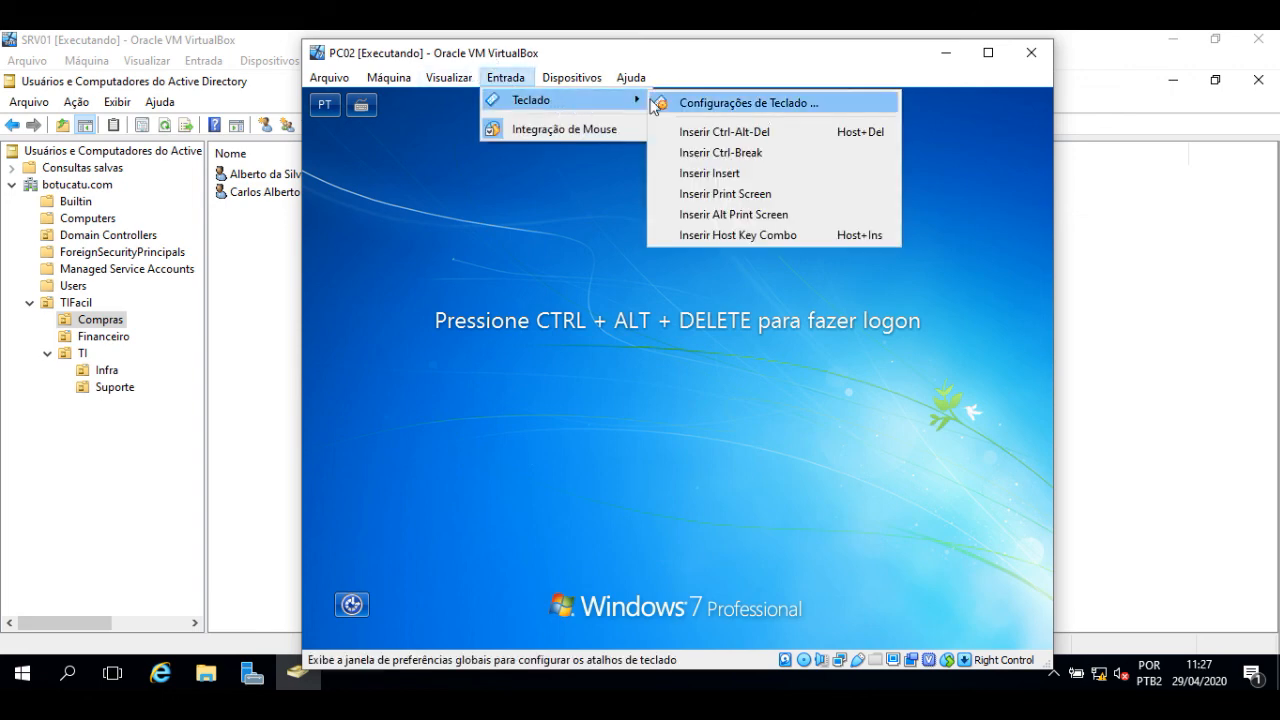
{"action": "left_click", "coordinate": [744, 133]}
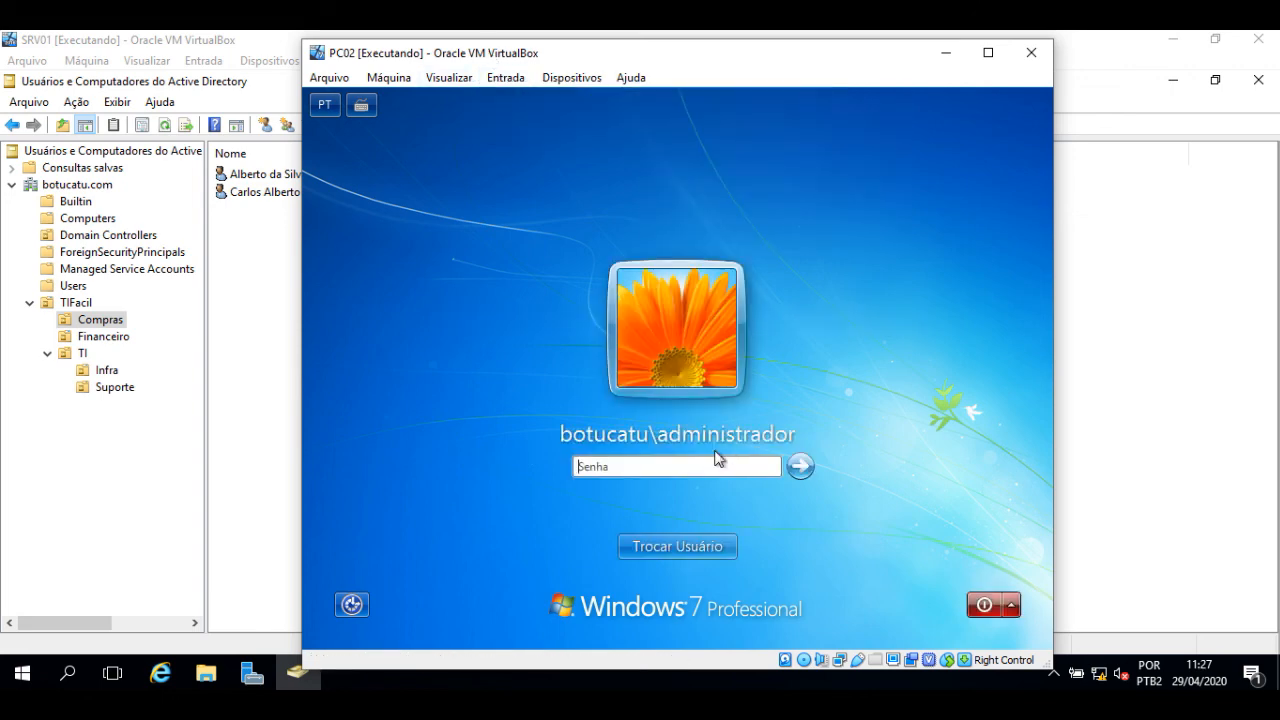
{"action": "left_click", "coordinate": [716, 548]}
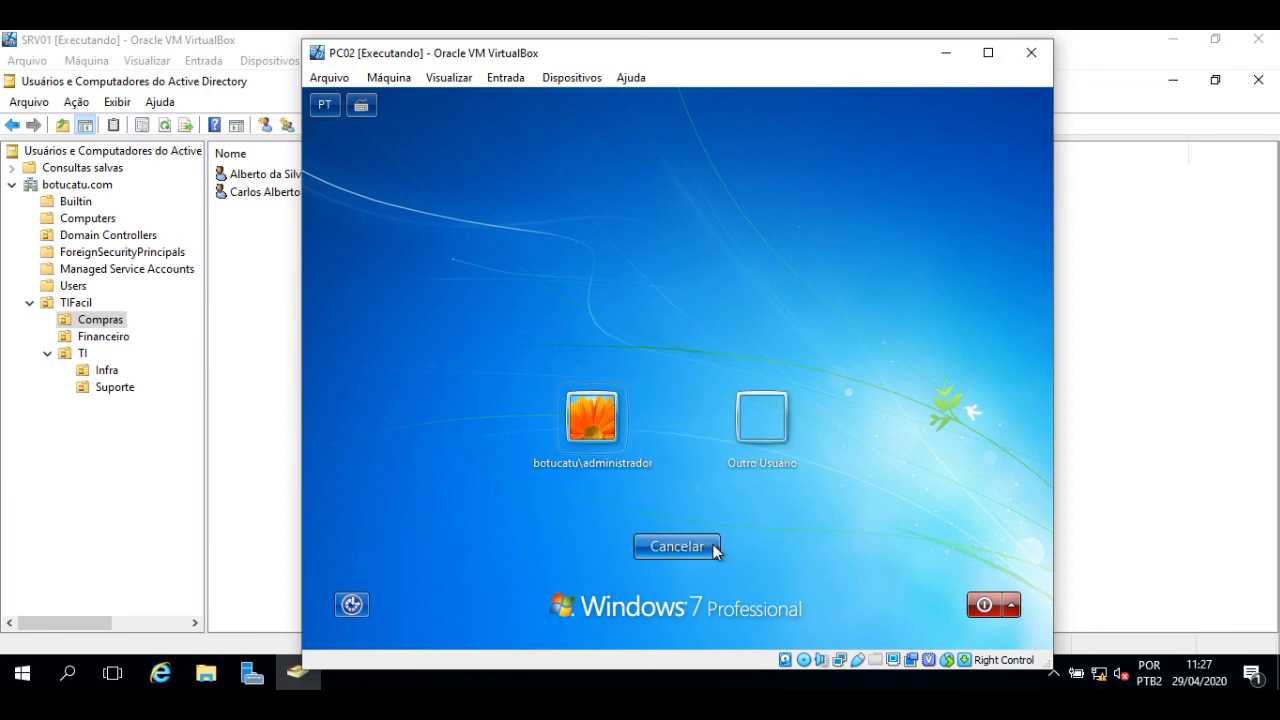
{"action": "left_click", "coordinate": [768, 415]}
- Sign in again as the Compras user and accept the password-change notice
{"action": "left_click", "coordinate": [668, 410]}
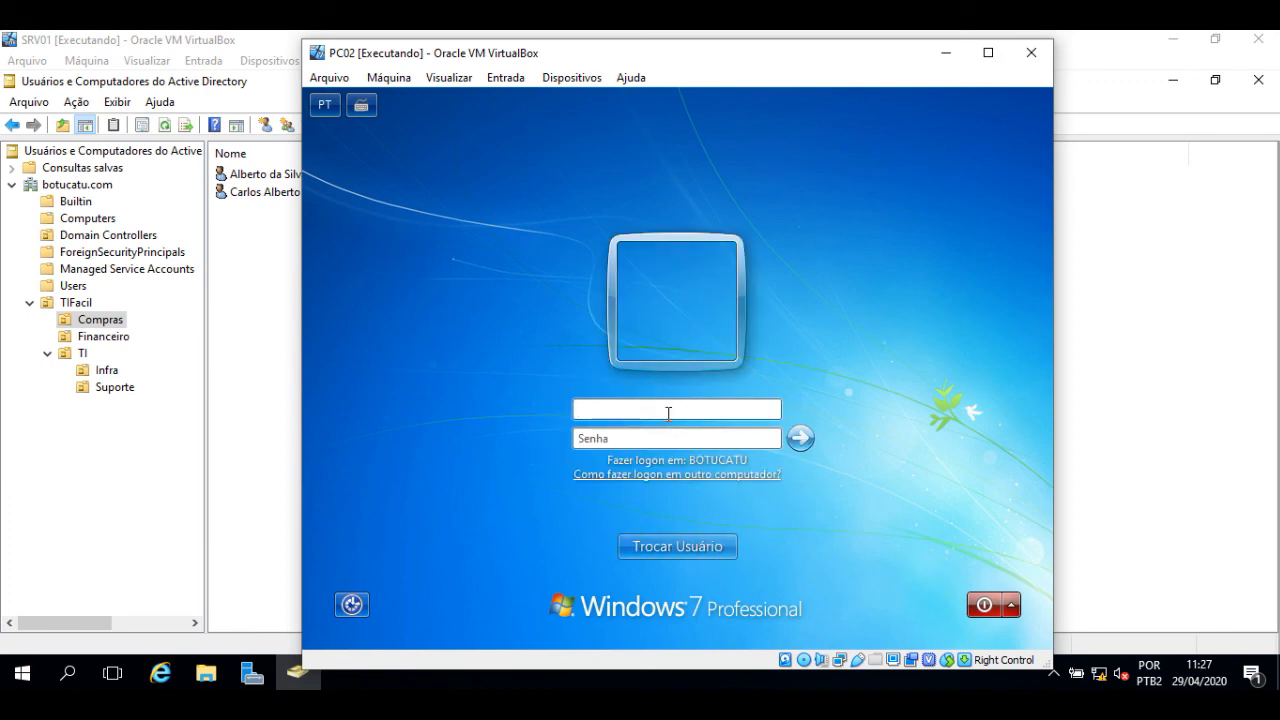
{"action": "key", "text": "Tab"}
{"action": "type", "text": "********"}
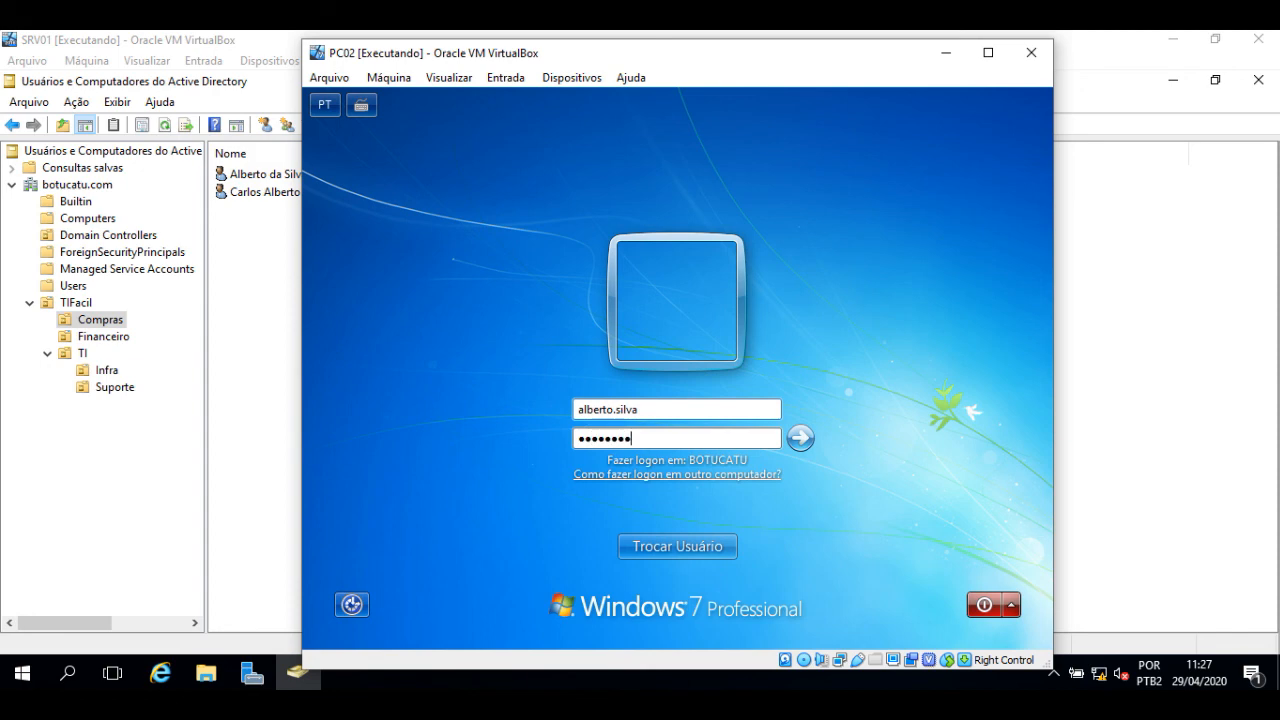
{"action": "key", "text": "Return"}
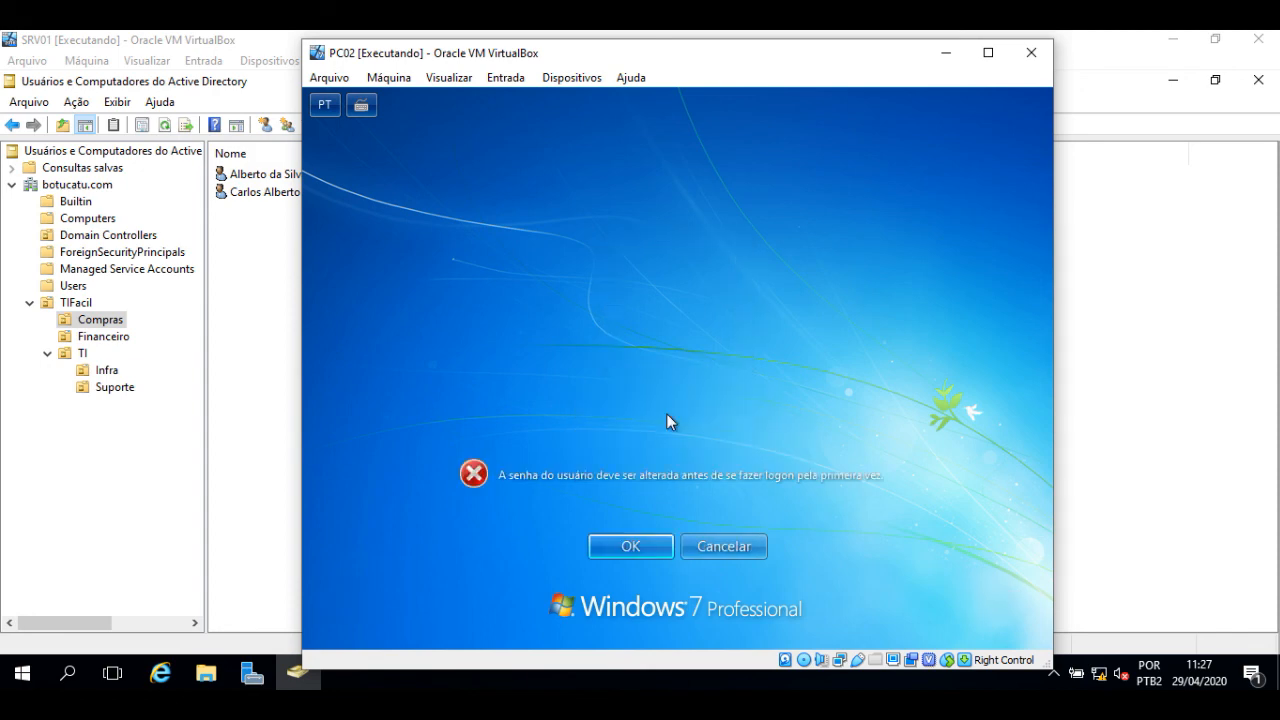
{"action": "left_click", "coordinate": [645, 552]}
- Enter and confirm a new password for the Compras user, then acknowledge the change
{"action": "left_click", "coordinate": [600, 410]}
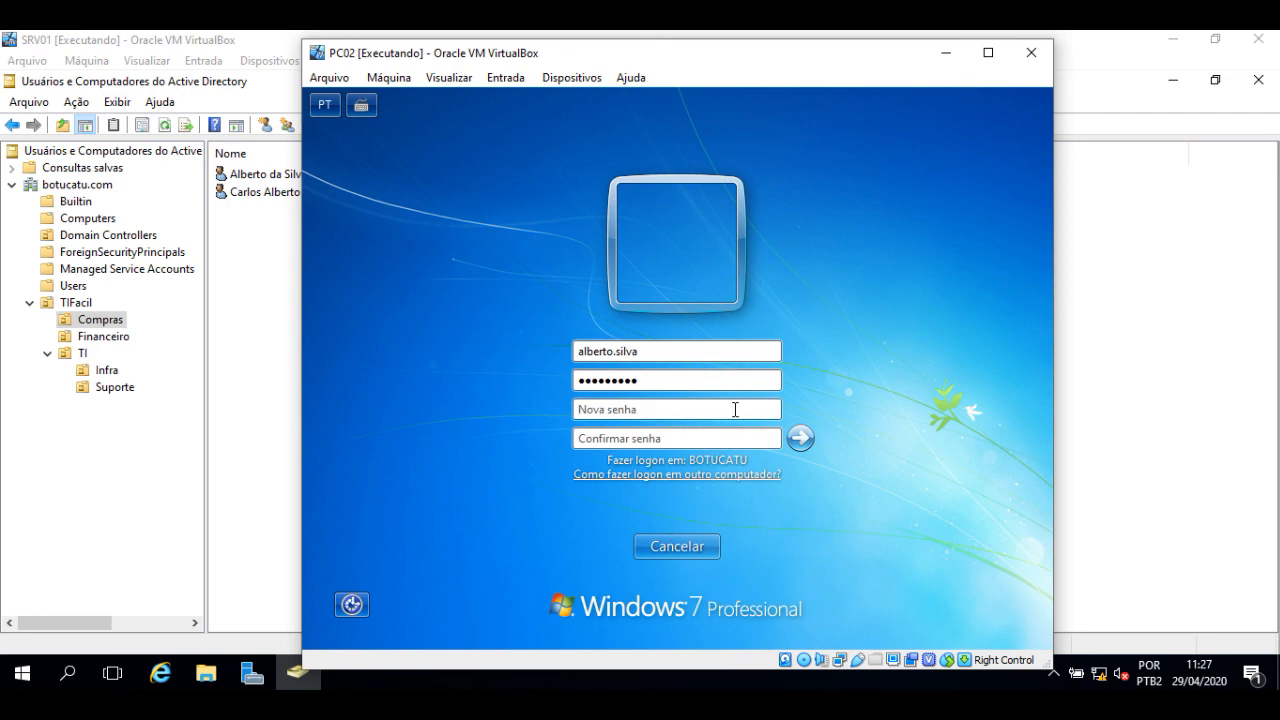
{"action": "type", "text": "••••••••••"}
{"action": "key", "text": "Tab"}
{"action": "type", "text": "••••••••••"}
{"action": "left_click", "coordinate": [804, 441]}
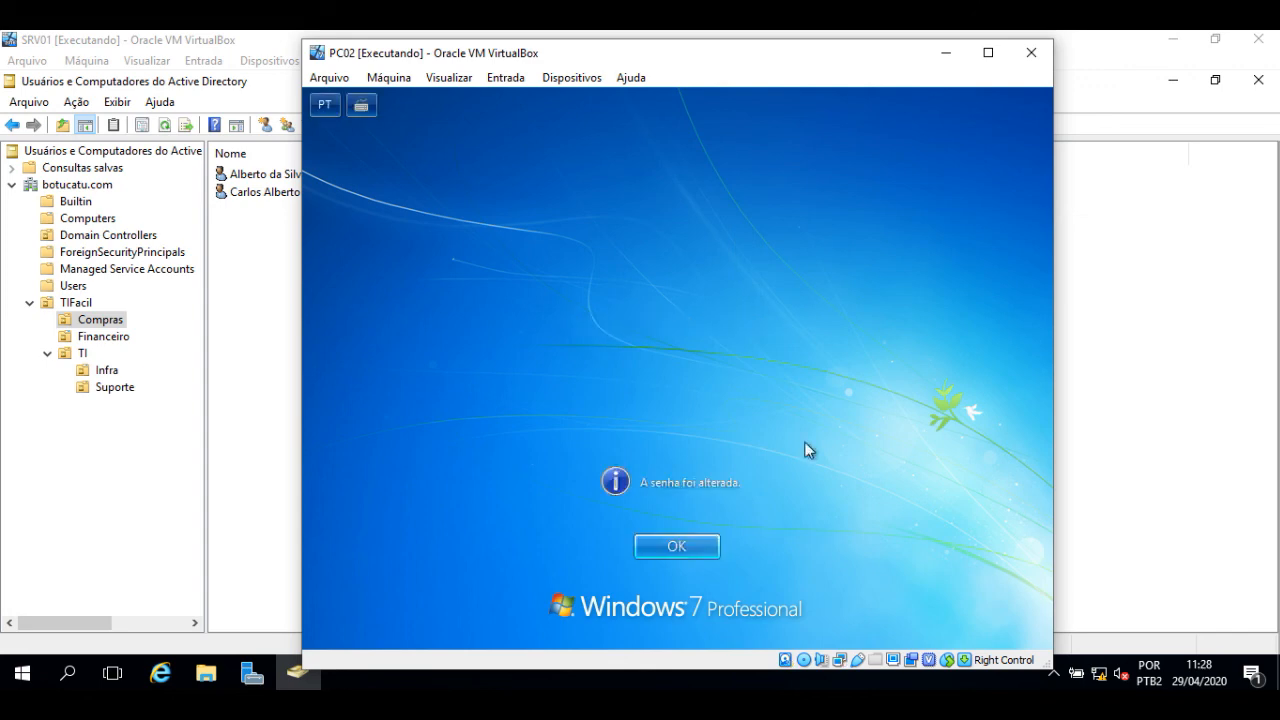
{"action": "left_click", "coordinate": [676, 548]}
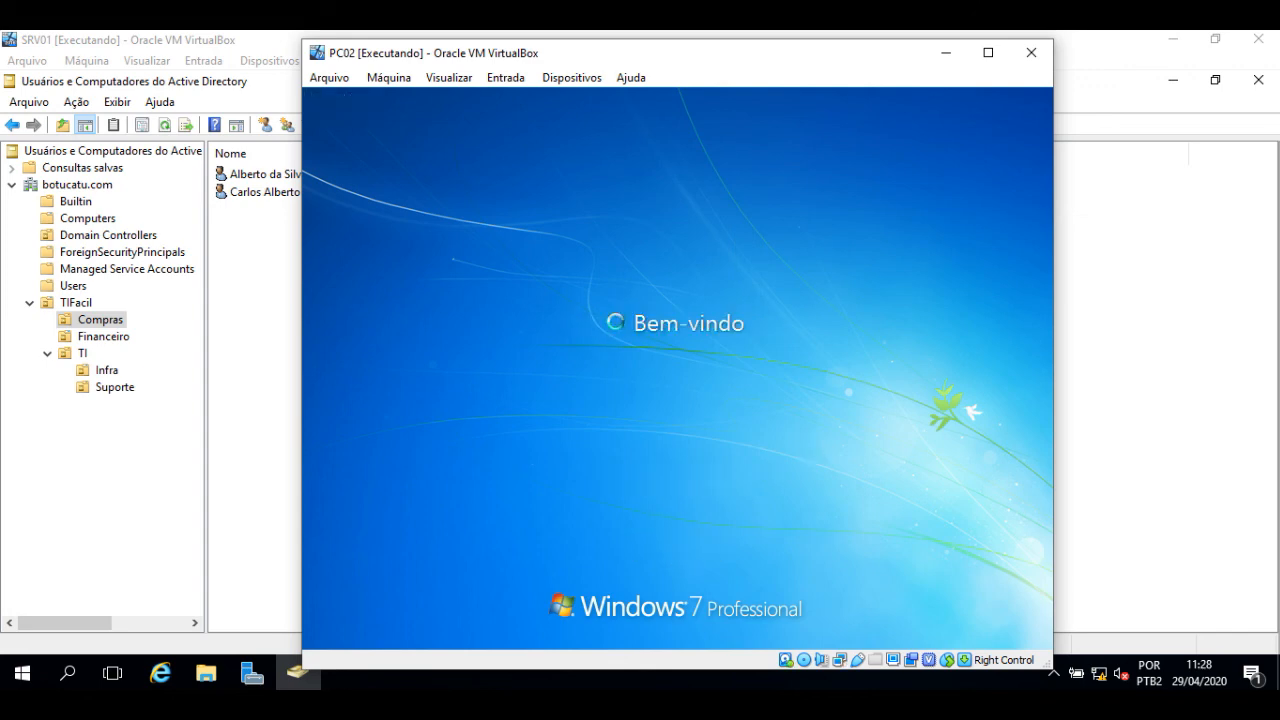